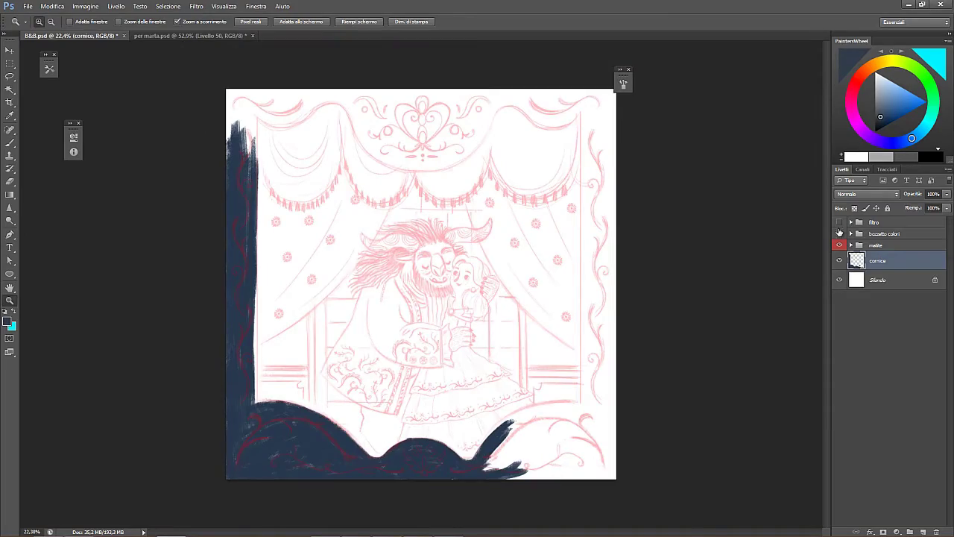
- Briefly show the "bozzetto colori" group to examine the colour sketch against the frame, and hide it again
click(839, 233)
mouse_move(378, 305)
mouse_down()
mouse_move(648, 291)
mouse_move(587, 286)
mouse_move(477, 307)
mouse_up()
click(839, 233)
- Paint the frame's lower edge and lower right corner dark blue on the "cornice" layer, following the pencil sketch
drag(588, 332, 536, 232)
drag(627, 368, 779, 365)
key(b)
mouse_move(581, 410)
mouse_down()
mouse_move(689, 319)
mouse_move(578, 428)
mouse_move(563, 473)
mouse_move(613, 459)
mouse_move(623, 421)
mouse_move(666, 368)
mouse_up()
drag(611, 400, 453, 326)
drag(512, 372, 476, 374)
mouse_move(434, 403)
mouse_down()
mouse_move(576, 382)
mouse_move(612, 359)
mouse_move(632, 382)
mouse_move(571, 404)
mouse_move(613, 418)
mouse_move(645, 365)
mouse_move(680, 364)
mouse_move(620, 408)
mouse_up()
mouse_move(661, 302)
mouse_down()
mouse_move(657, 357)
mouse_move(679, 241)
mouse_move(679, 346)
mouse_up()
mouse_move(544, 275)
mouse_down()
mouse_move(461, 313)
mouse_move(626, 262)
mouse_up()
drag(514, 298, 637, 262)
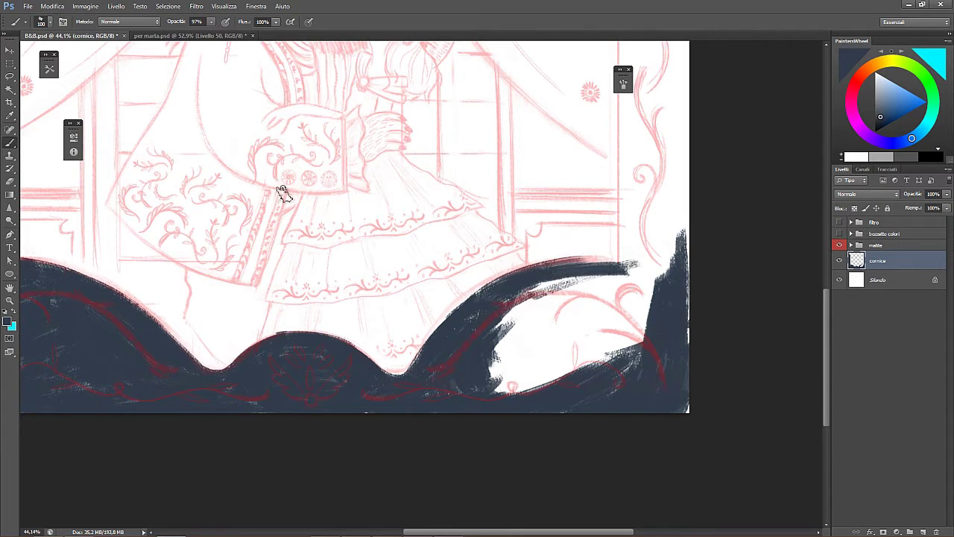
drag(532, 291, 637, 276)
mouse_move(552, 265)
mouse_down()
mouse_move(651, 271)
mouse_move(500, 328)
mouse_move(525, 344)
mouse_move(514, 366)
mouse_up()
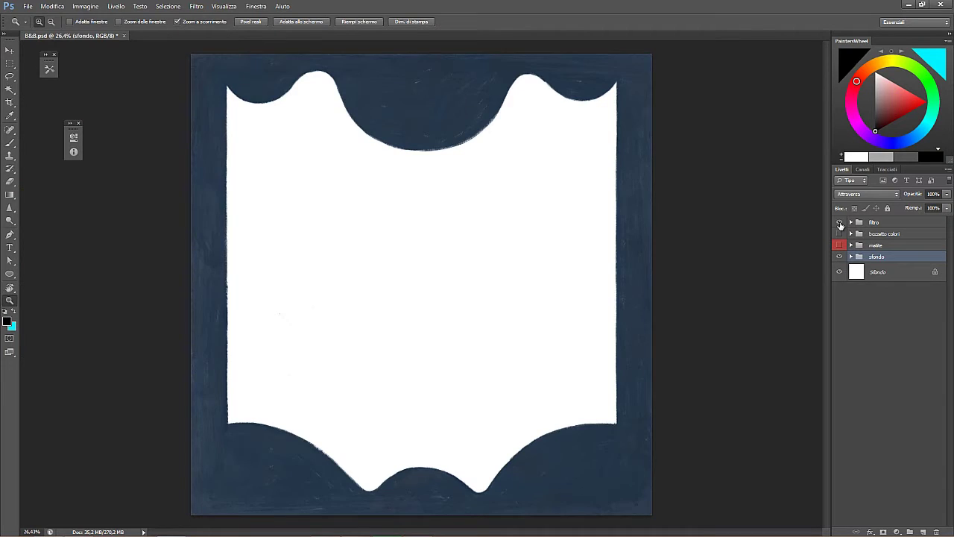
- Compare the painted frame with the "matite" sketch and examine its edges and brush texture at actual size
click(840, 245)
click(840, 245)
drag(432, 117, 485, 119)
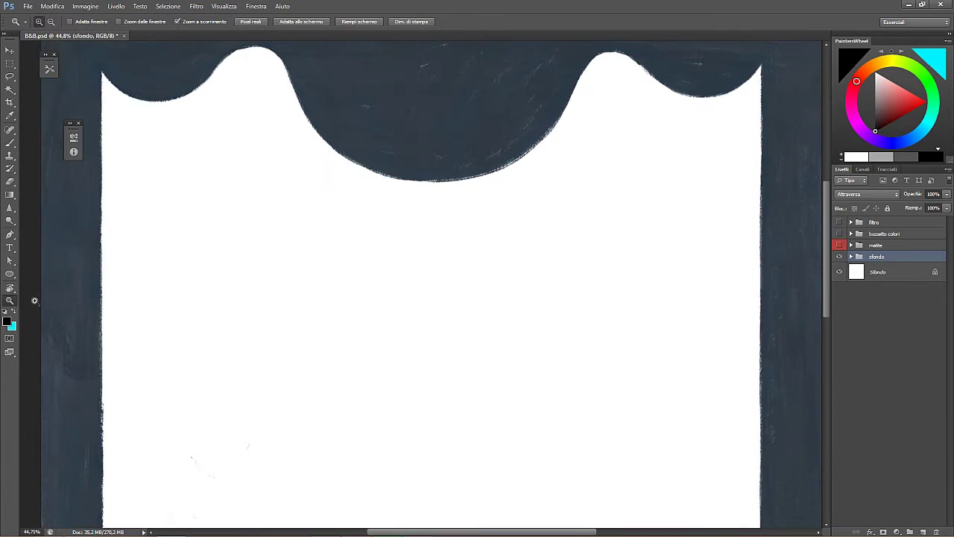
double_click(12, 301)
scroll(477, 291, up, 4)
drag(469, 288, 440, 423)
drag(403, 186, 721, 274)
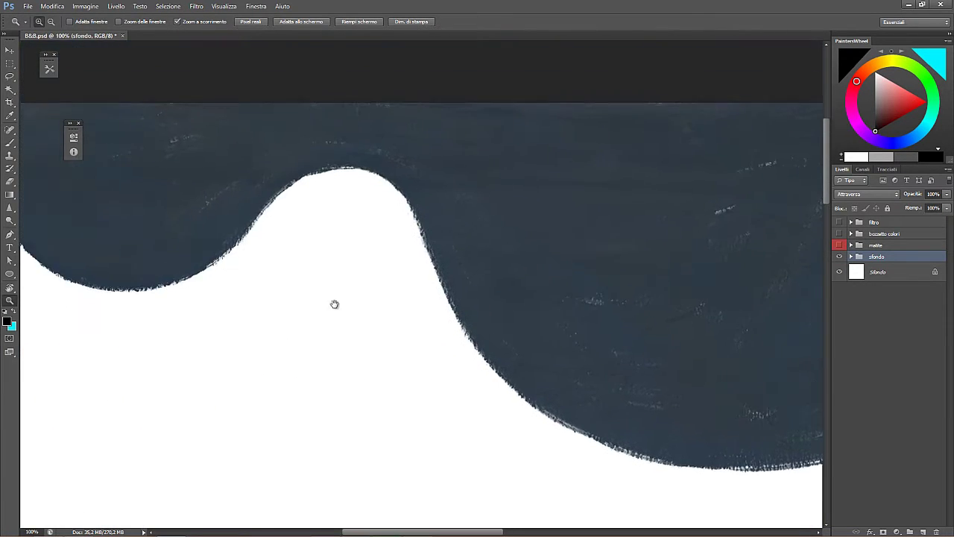
drag(335, 305, 646, 236)
drag(502, 388, 515, 71)
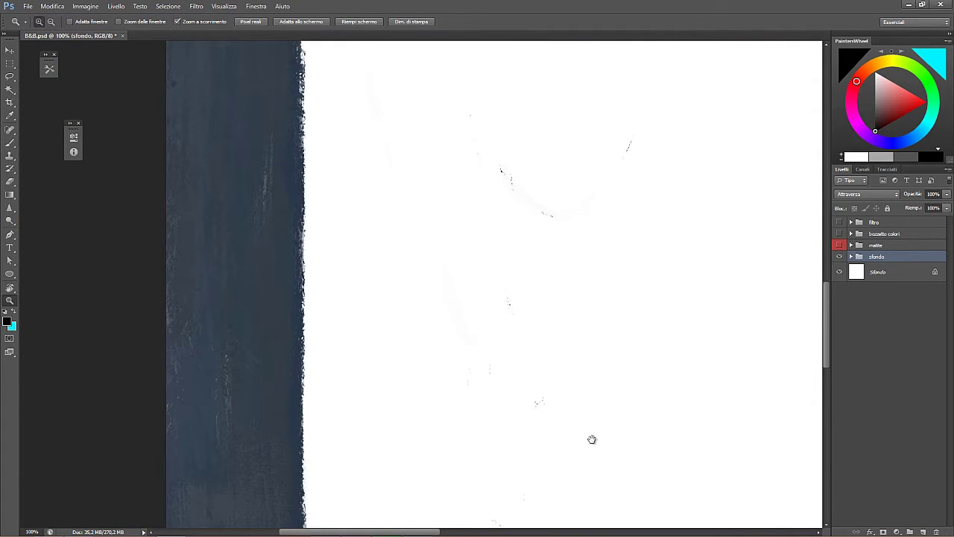
drag(590, 439, 531, 69)
drag(675, 309, 480, 534)
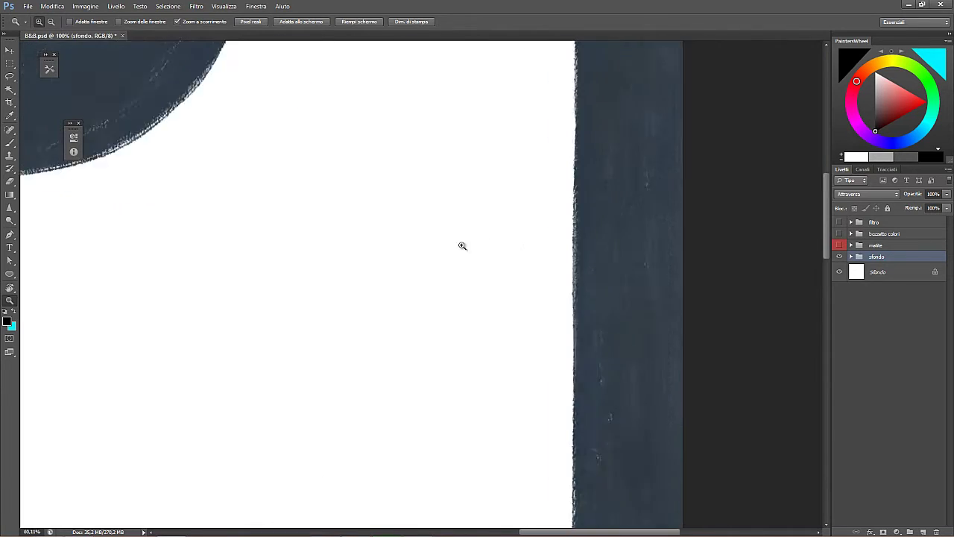
key(ctrl+0)
drag(430, 240, 652, 234)
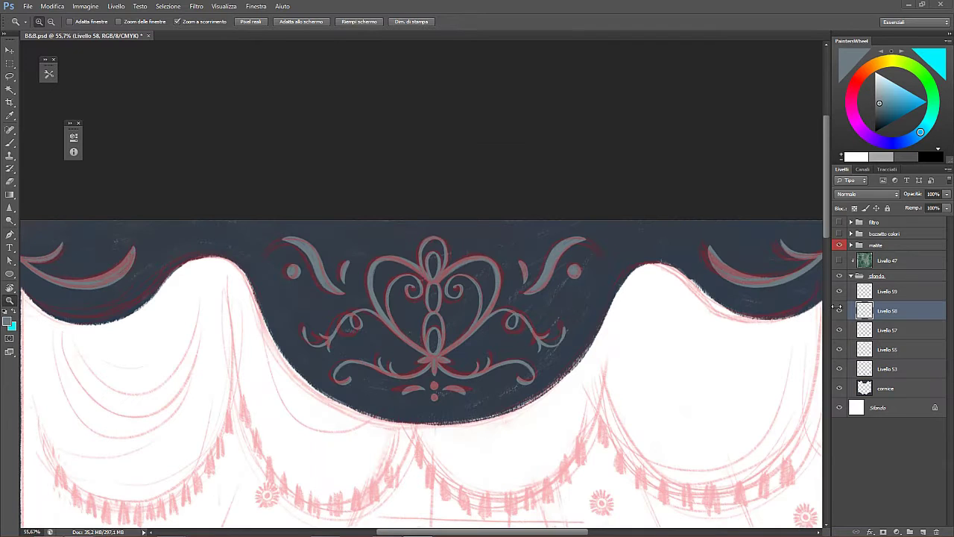
- Check the ornament on "Livello 58" by toggling its visibility, and hide the "matite" sketch group
click(839, 312)
click(840, 312)
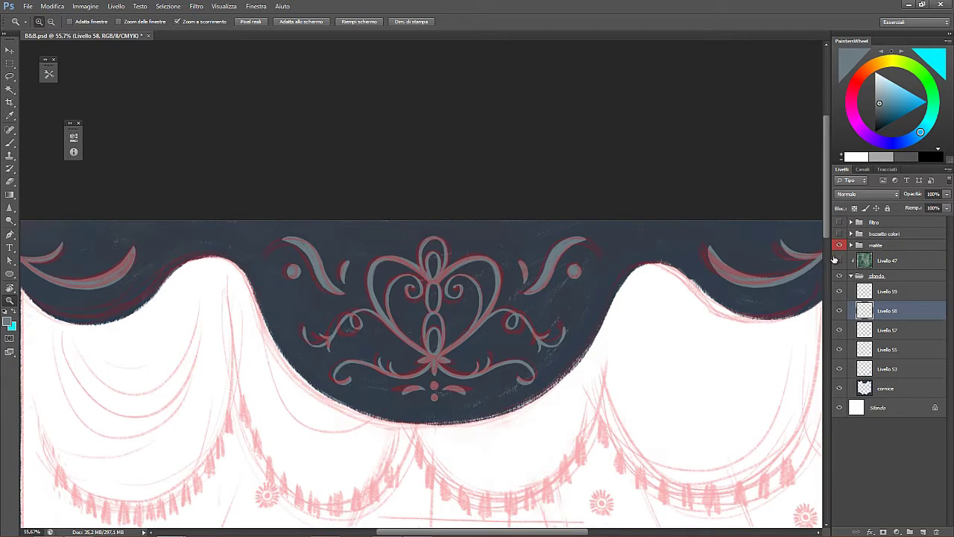
click(839, 246)
- Retouch the left spiral inside the heart ornament on "Livello 58" with the grey-blue brush, working on a rotated canvas view
drag(437, 290, 510, 295)
key(r)
mouse_move(381, 392)
mouse_down()
mouse_move(405, 166)
mouse_move(395, 161)
mouse_up()
key(z)
drag(398, 241, 444, 242)
key(b)
key(e)
key(b)
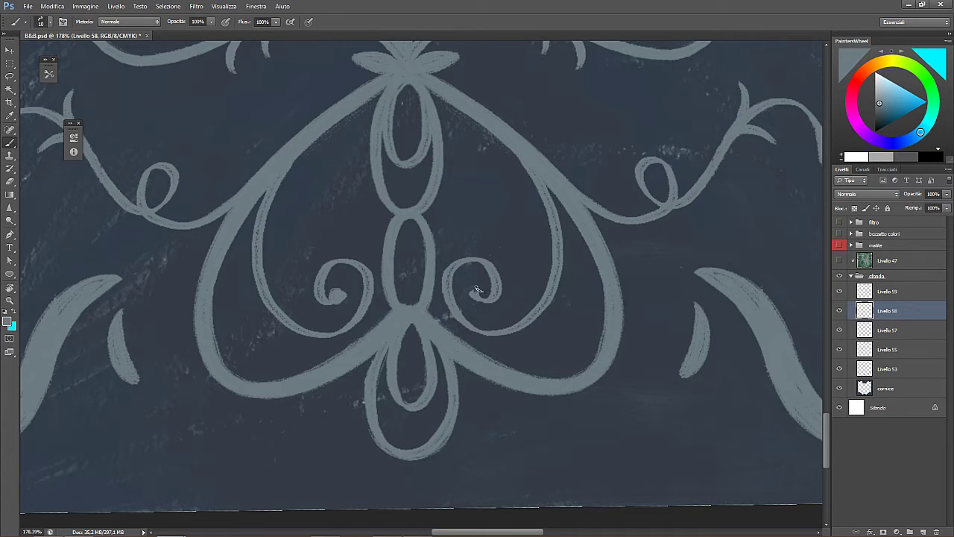
key(Escape)
key(z)
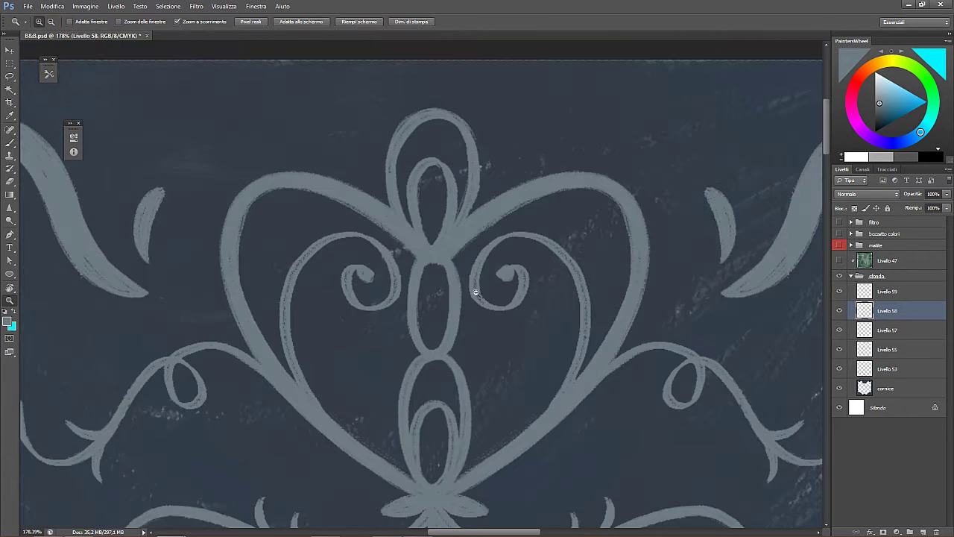
mouse_move(475, 298)
mouse_down()
mouse_move(387, 300)
mouse_move(477, 301)
mouse_up()
key(b)
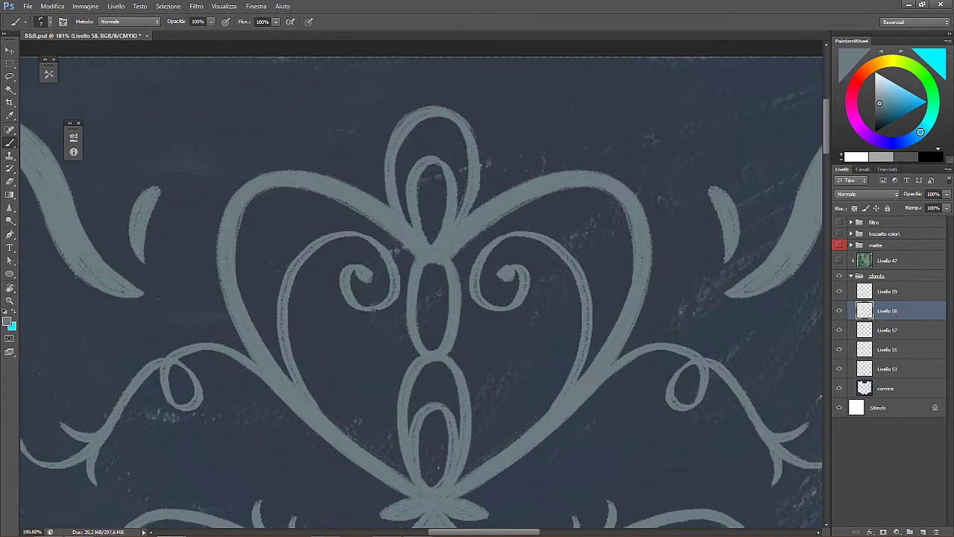
- Retouch the outer loop above the heart ornament with the Eraser and Brush
key(z)
drag(508, 272, 477, 261)
key(e)
key(b)
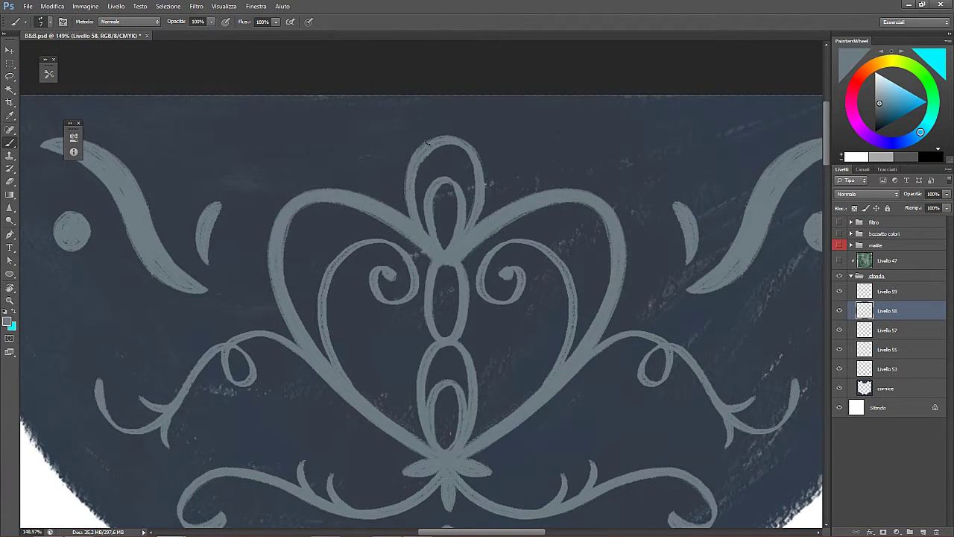
key(h)
drag(434, 252, 468, 293)
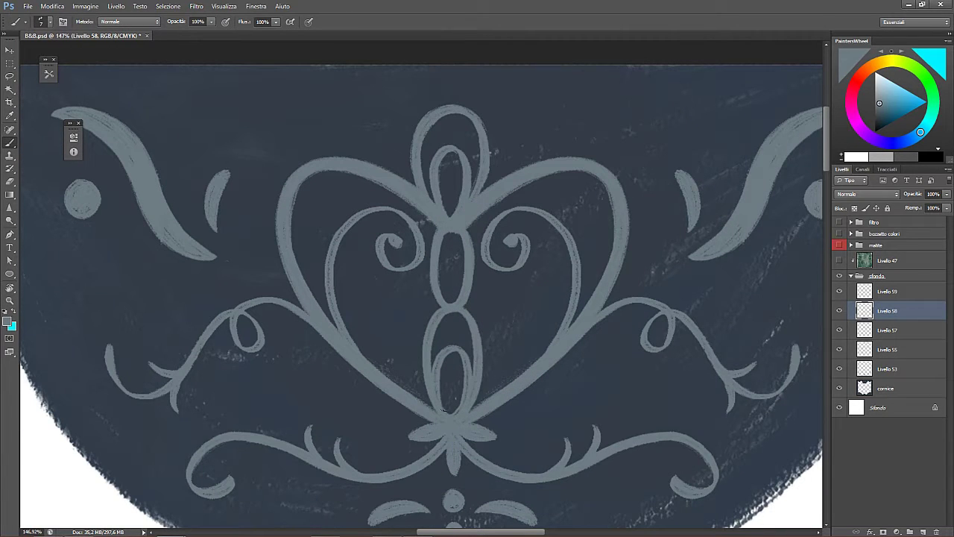
- Clean up the small lower oval in the heart's centre with the Eraser and Brush, and save the file
key(e)
scroll(455, 387, up, 2)
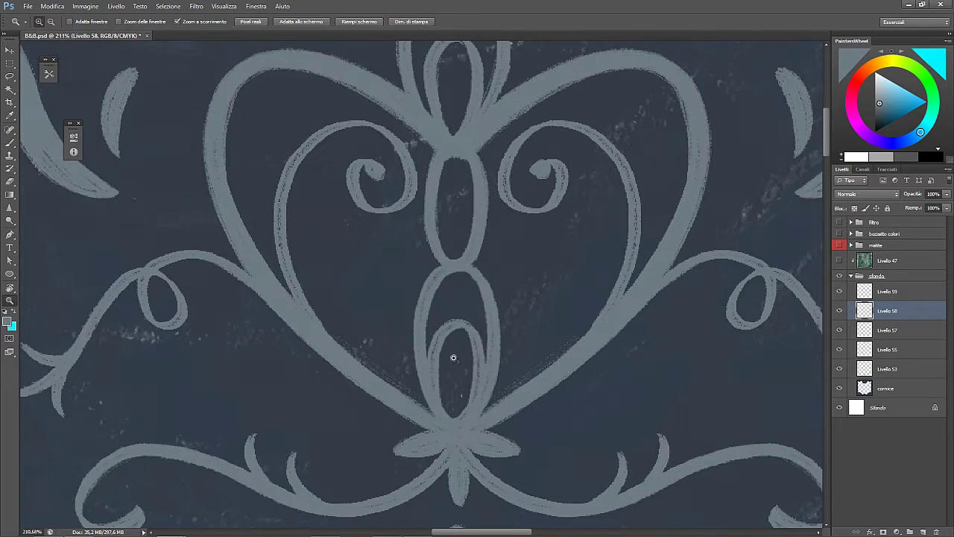
key(b)
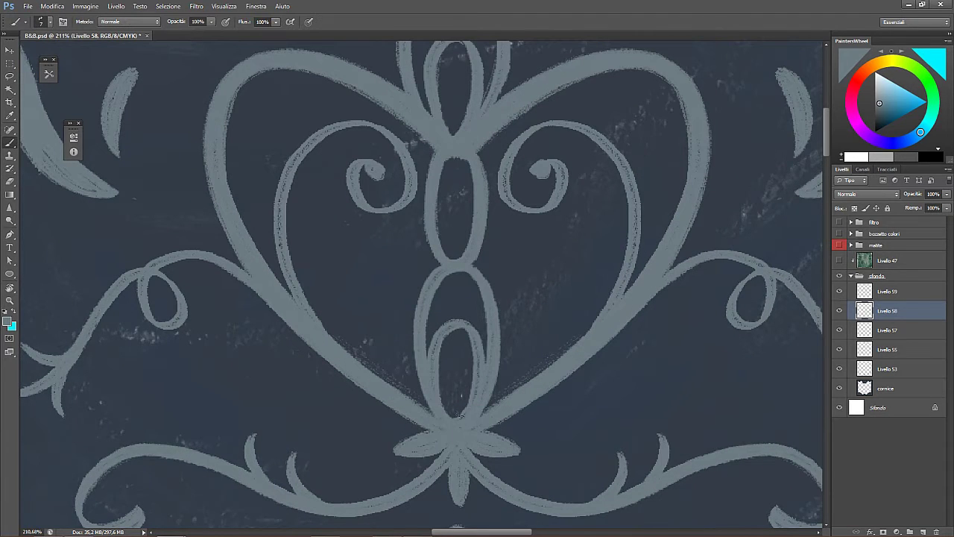
key(e)
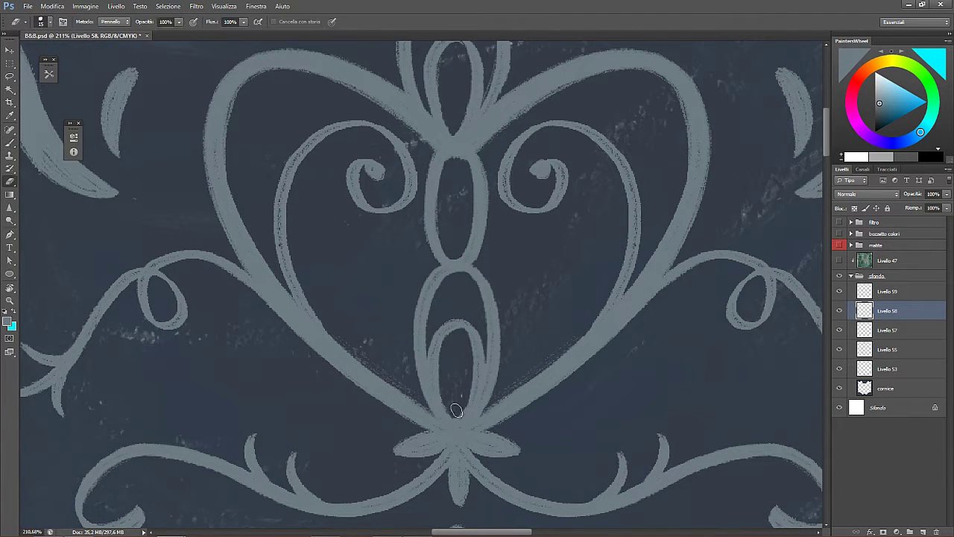
key(b)
key(z)
drag(481, 400, 451, 364)
key(ctrl+s)
- Rotate the canvas view and touch up the outer edge of the loop above the heart with the Brush
drag(485, 270, 512, 254)
key(r)
mouse_move(509, 244)
mouse_down()
mouse_move(368, 203)
mouse_move(326, 282)
mouse_up()
key(z)
mouse_move(326, 284)
mouse_down()
mouse_move(358, 274)
mouse_move(324, 268)
mouse_up()
key(b)
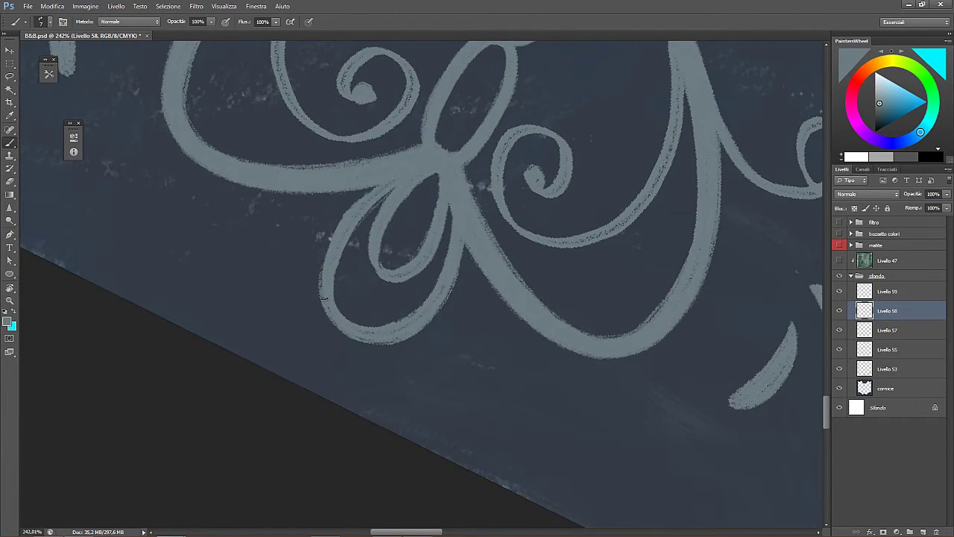
- Reset the canvas rotation, refine the crest of the loop above the heart with the Brush, and save the file
key(r)
key(Escape)
key(z)
mouse_move(491, 316)
mouse_down()
mouse_move(437, 290)
mouse_move(489, 306)
mouse_up()
key(b)
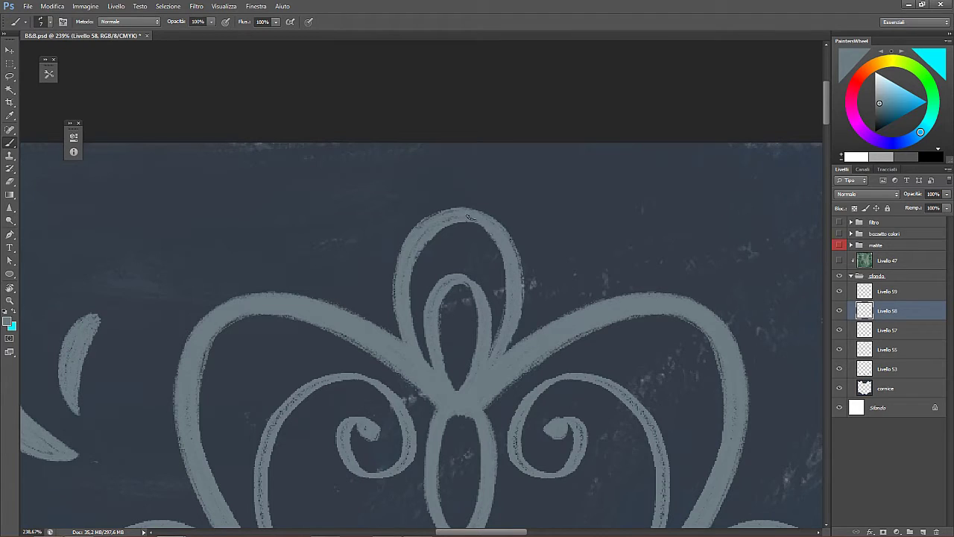
key(z)
scroll(503, 279, down, 5)
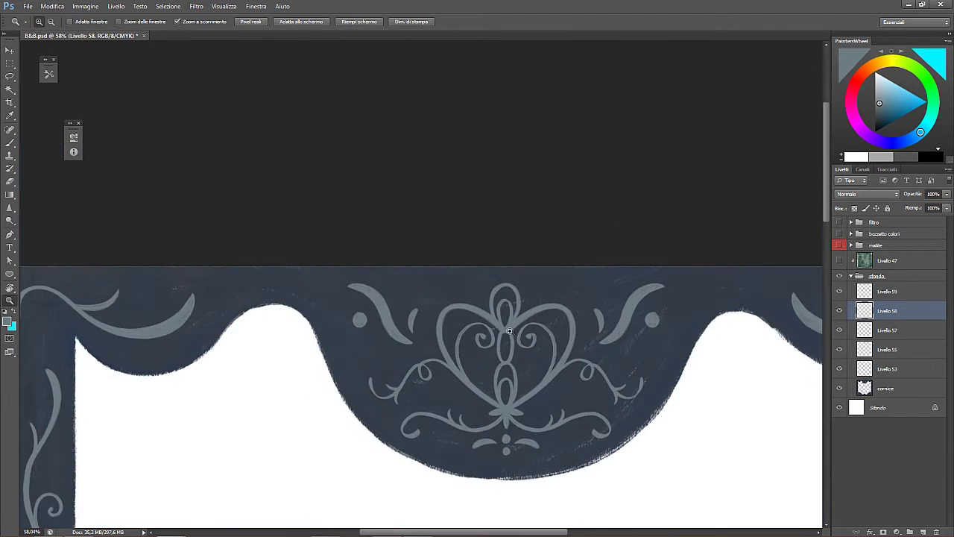
key(ctrl+s)
- Show the "matite" sketch group over the finished heart ornament and save the file
scroll(609, 308, up, 4)
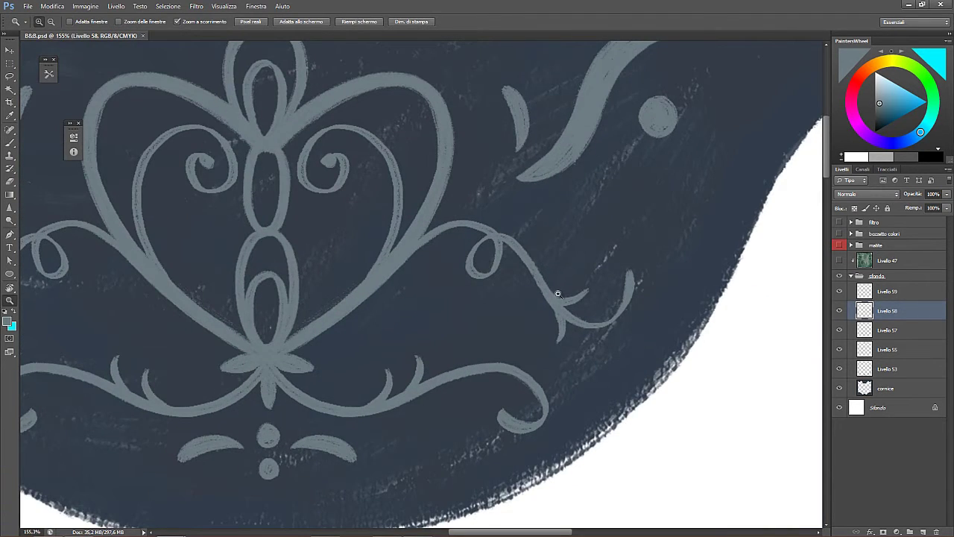
scroll(533, 294, down, 2)
click(839, 246)
scroll(473, 277, down, 3)
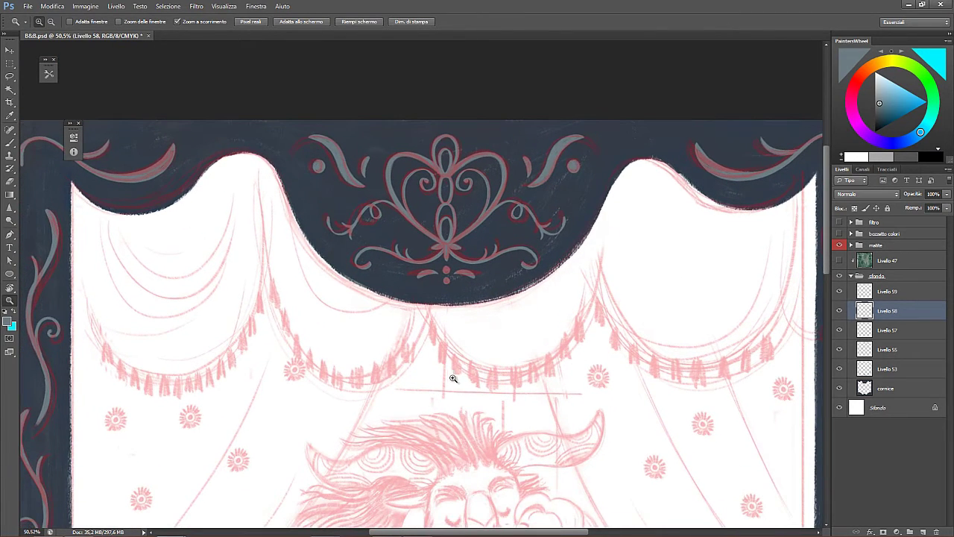
key(ctrl+s)
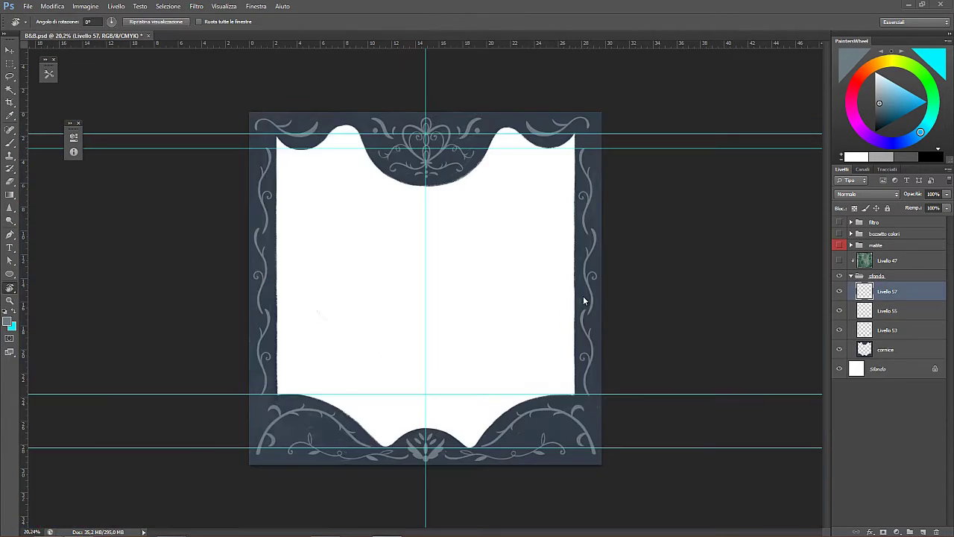
- Toggle the visibility of "Livello 57" to examine which parts of the top ornament it holds
click(10, 302)
drag(451, 180, 463, 278)
click(840, 292)
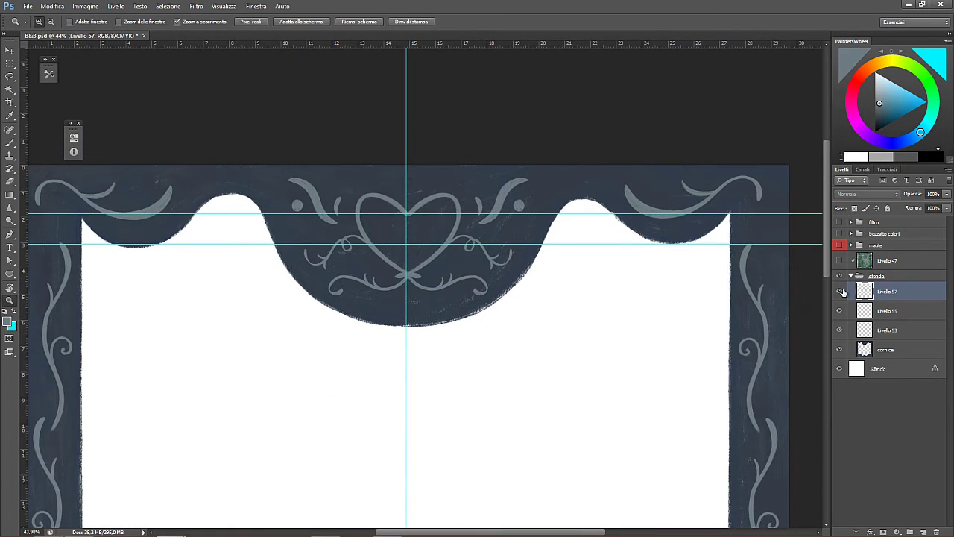
click(840, 292)
- Select "Livello 57" and "Livello 55" together and nudge their ornaments four steps to the left with the Move tool
ctrl+click(891, 313)
key(v)
key(Left)
key(Left)
key(Left)
key(Left)
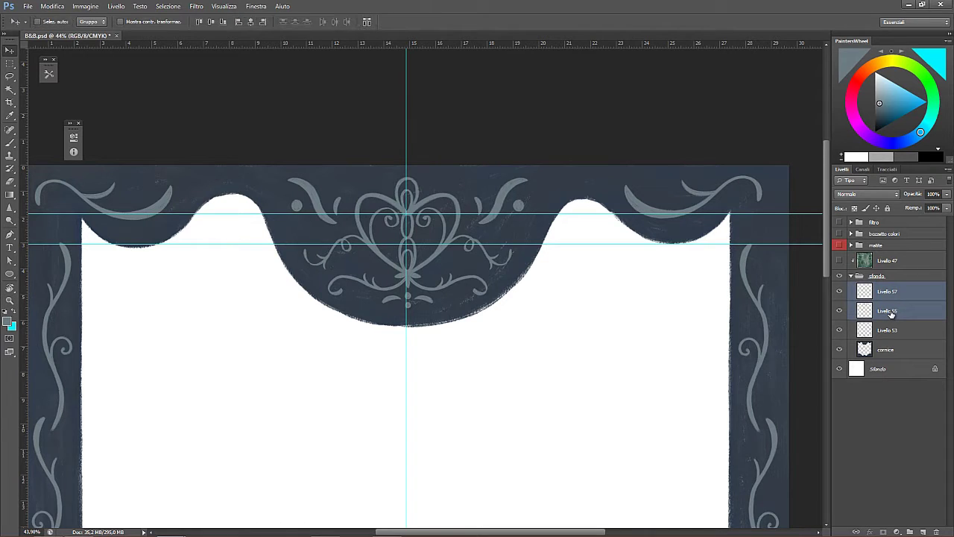
- Examine the ornaments' symmetry against the guides over the whole frame and at actual size
key(z)
drag(451, 284, 419, 295)
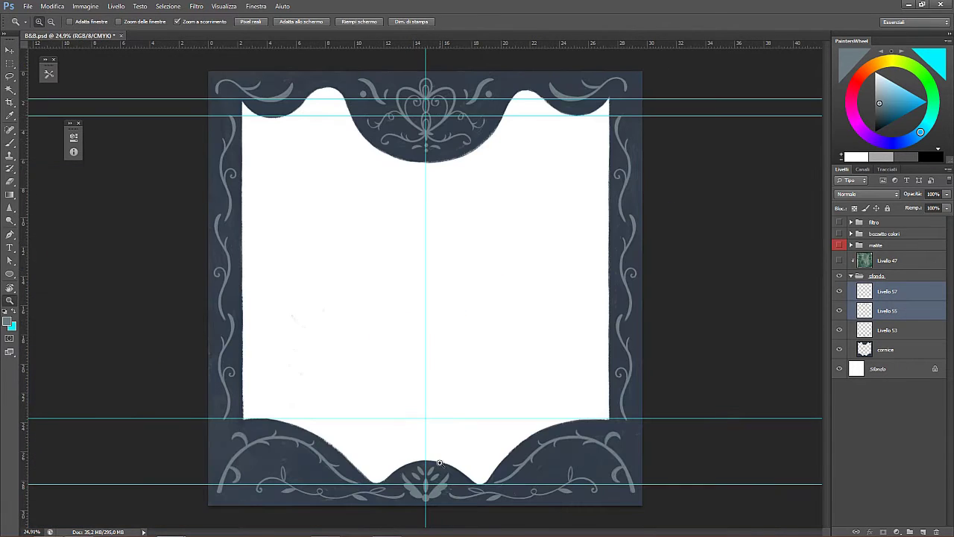
mouse_move(616, 89)
mouse_down()
mouse_move(707, 96)
mouse_move(619, 92)
mouse_up()
mouse_move(226, 87)
mouse_down()
mouse_move(284, 91)
mouse_move(235, 89)
mouse_up()
drag(575, 478, 572, 359)
drag(688, 261, 634, 226)
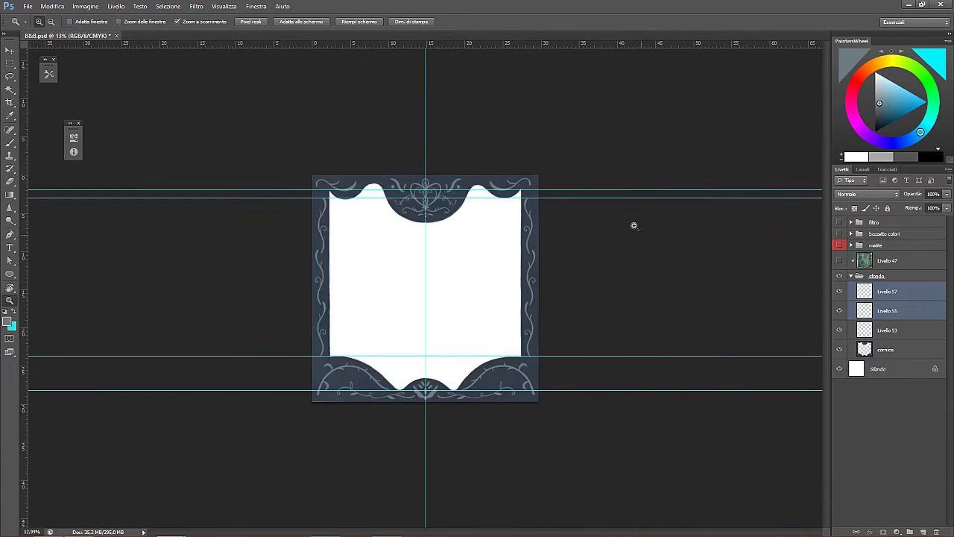
drag(464, 253, 438, 222)
double_click(10, 301)
- Show "Livello 47" and the "filtro" group over the frame, and hide the guides
click(839, 261)
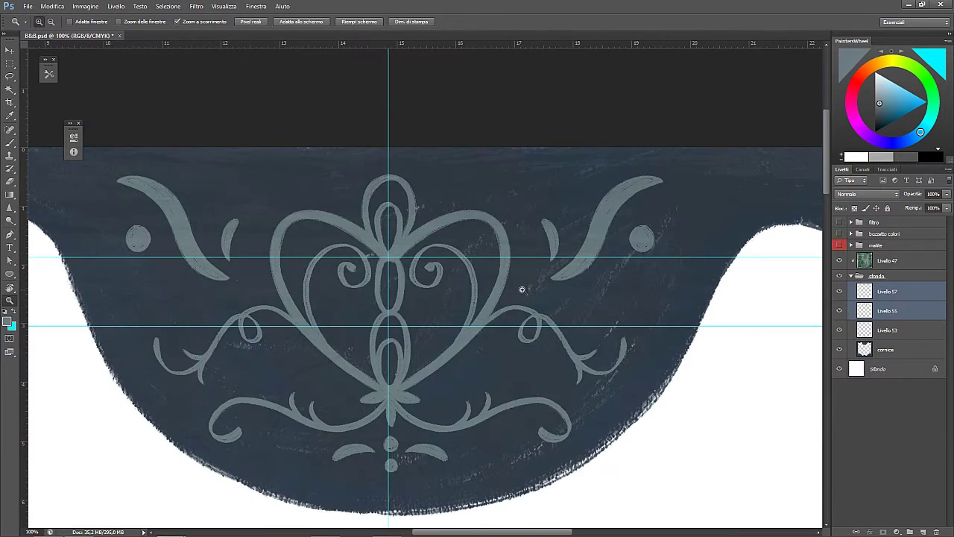
drag(519, 289, 460, 160)
click(840, 233)
click(839, 233)
click(840, 224)
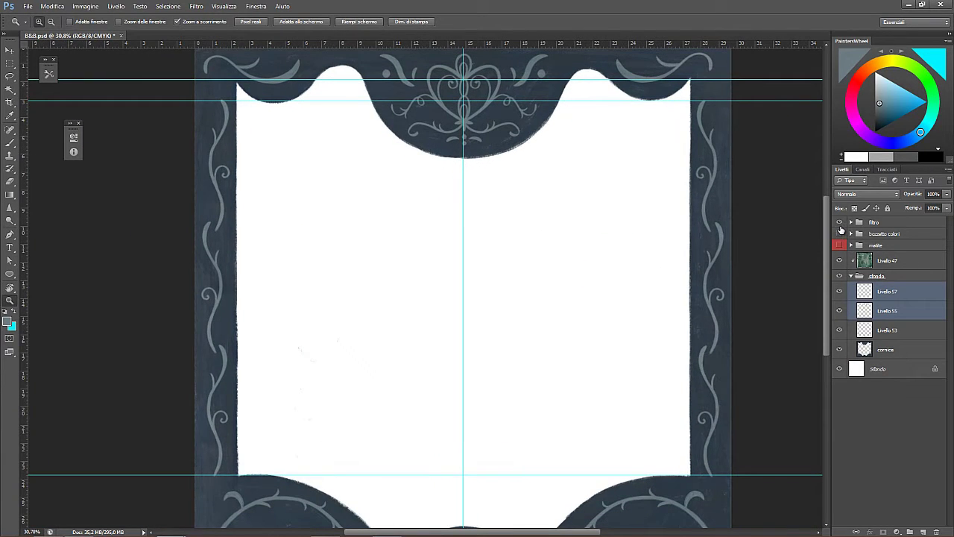
scroll(540, 218, down, 1)
key(ctrl+h)
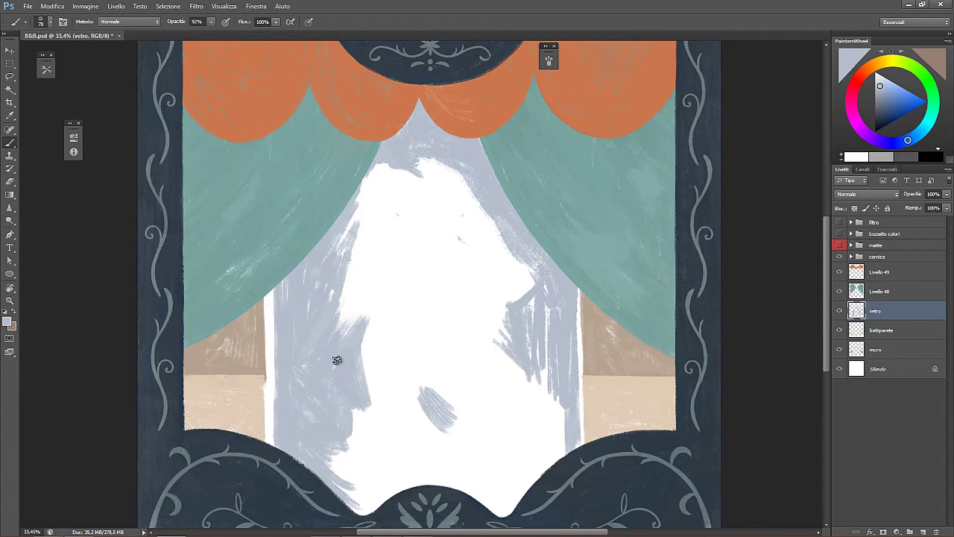
- Paint pale blue on the "vetro" layer in the window area between the upper curtains and along the right curtain
key(ctrl+space)
mouse_move(337, 360)
mouse_down()
mouse_move(375, 360)
mouse_move(335, 356)
mouse_up()
drag(421, 222, 439, 223)
mouse_move(416, 205)
mouse_down()
mouse_move(433, 243)
mouse_move(428, 213)
mouse_move(464, 238)
mouse_move(436, 204)
mouse_move(544, 338)
mouse_move(479, 265)
mouse_move(561, 375)
mouse_move(504, 291)
mouse_move(528, 314)
mouse_up()
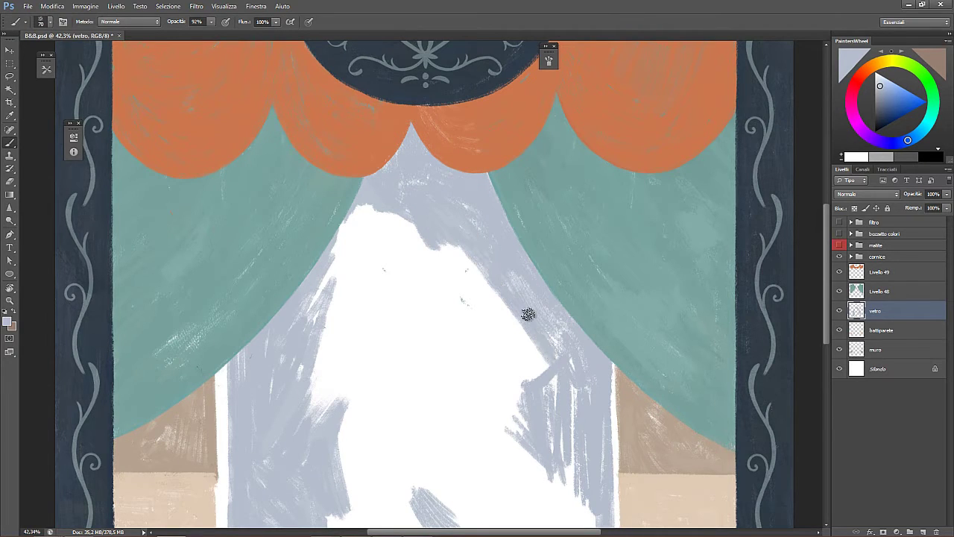
- Extend the pale blue glass on "vetro" down both sides to the frame and fill gaps beside the left curtain
scroll(573, 313, down, 3)
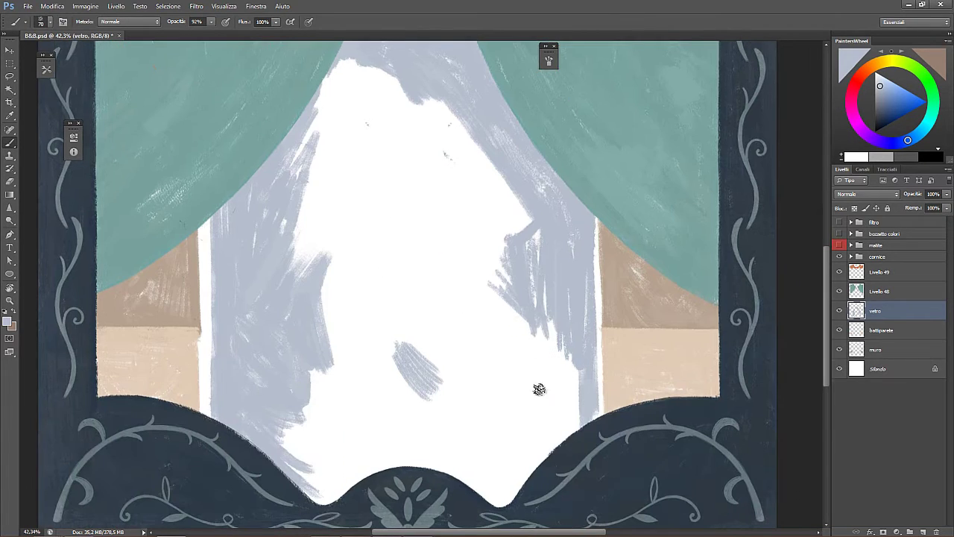
mouse_move(538, 386)
mouse_down()
mouse_move(560, 316)
mouse_move(576, 427)
mouse_move(558, 460)
mouse_move(563, 405)
mouse_move(547, 445)
mouse_up()
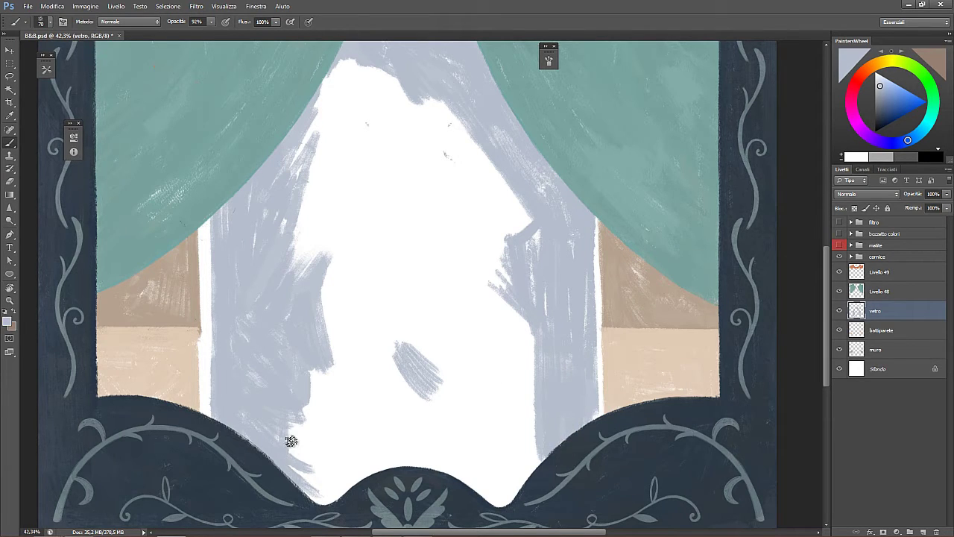
mouse_move(290, 441)
mouse_down()
mouse_move(290, 415)
mouse_move(294, 478)
mouse_move(318, 513)
mouse_move(319, 449)
mouse_move(334, 510)
mouse_move(344, 504)
mouse_move(358, 447)
mouse_move(335, 454)
mouse_move(306, 405)
mouse_move(330, 426)
mouse_move(311, 393)
mouse_move(320, 396)
mouse_move(306, 416)
mouse_move(309, 364)
mouse_move(373, 428)
mouse_up()
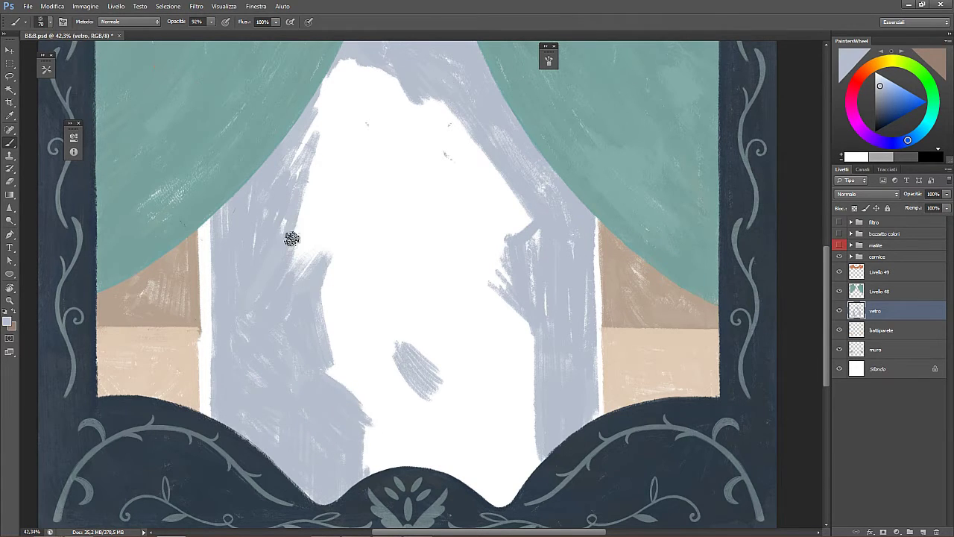
scroll(291, 237, up, 2)
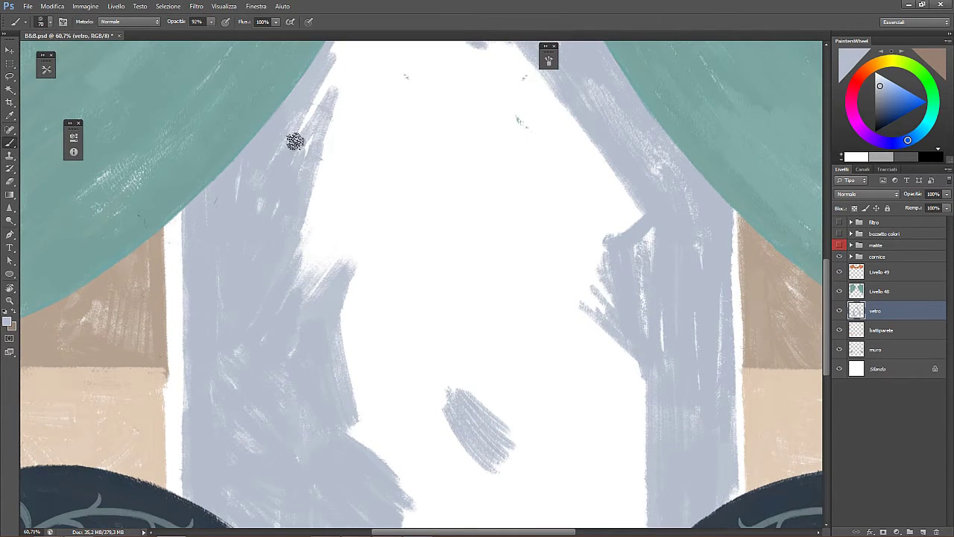
scroll(296, 142, up, 5)
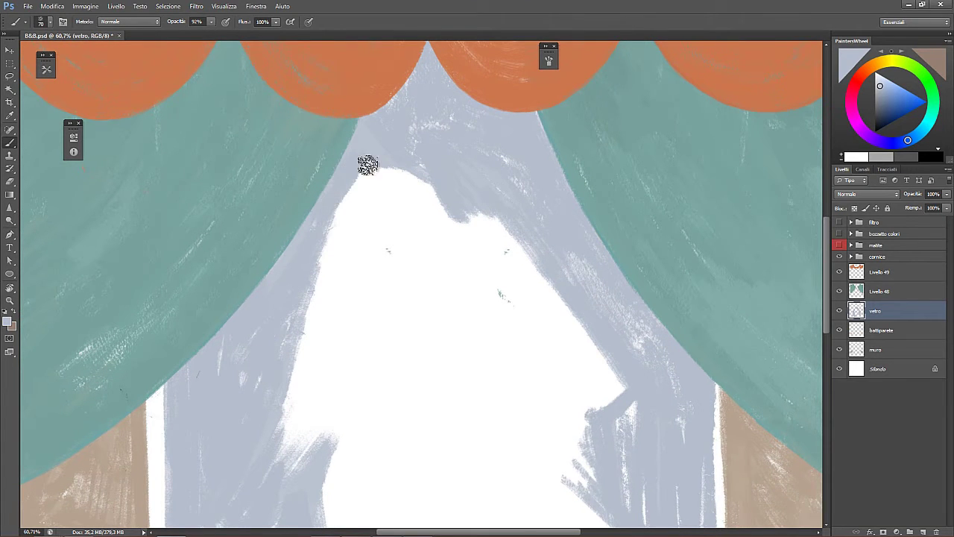
- Extend the pale blue on "vetro" across the upper end of the unpainted area below the curtains' opening
mouse_move(367, 165)
mouse_down()
mouse_move(490, 215)
mouse_move(533, 289)
mouse_up()
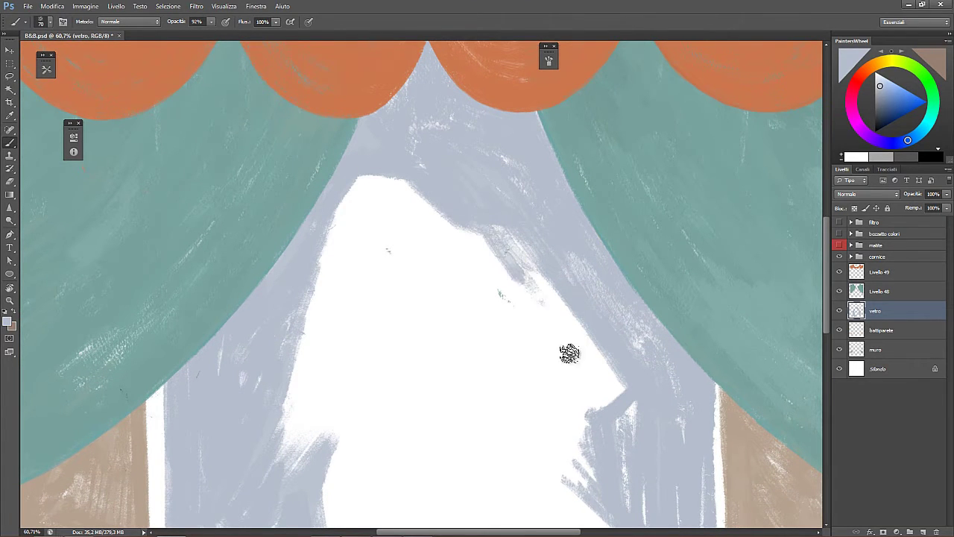
scroll(539, 278, down, 1)
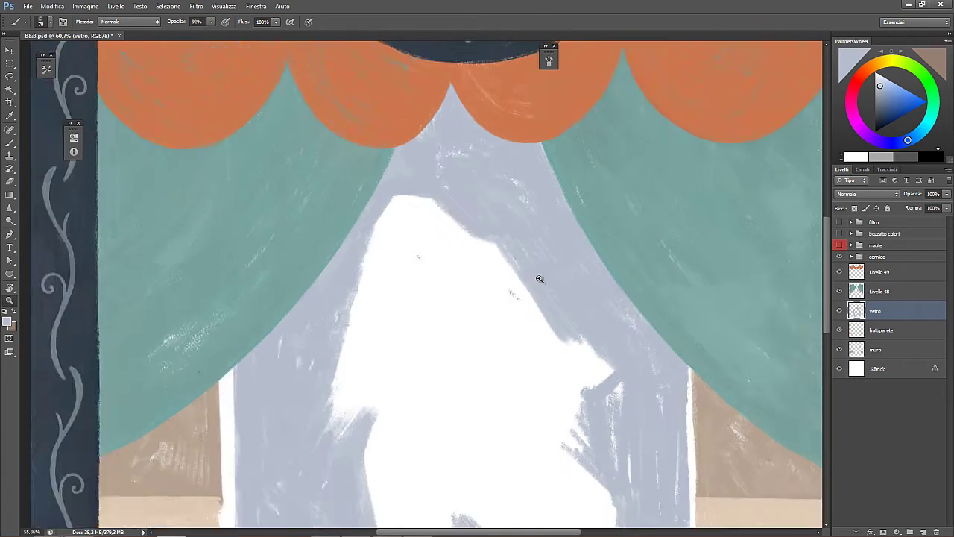
scroll(540, 279, down, 7)
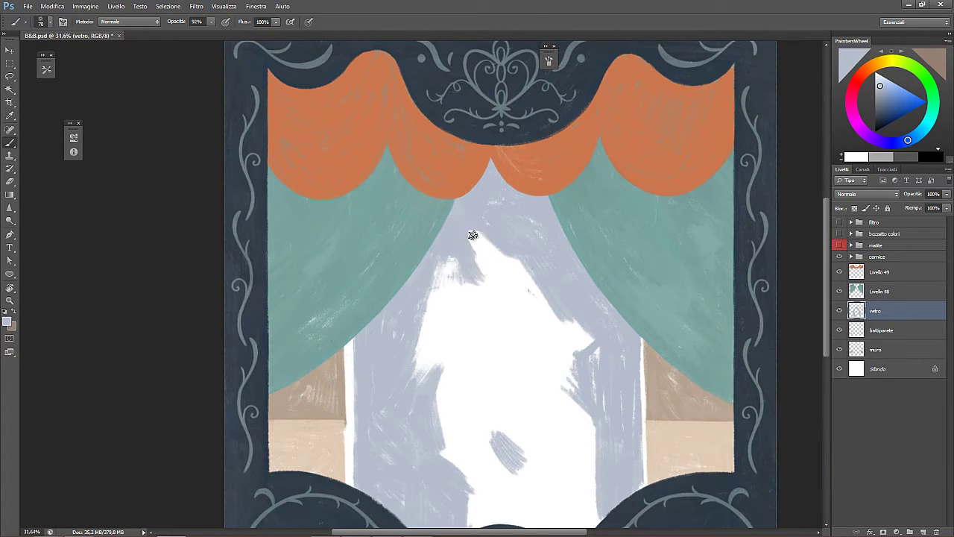
mouse_move(472, 235)
mouse_down()
mouse_move(524, 272)
mouse_move(516, 261)
mouse_move(566, 345)
mouse_move(527, 282)
mouse_move(545, 299)
mouse_up()
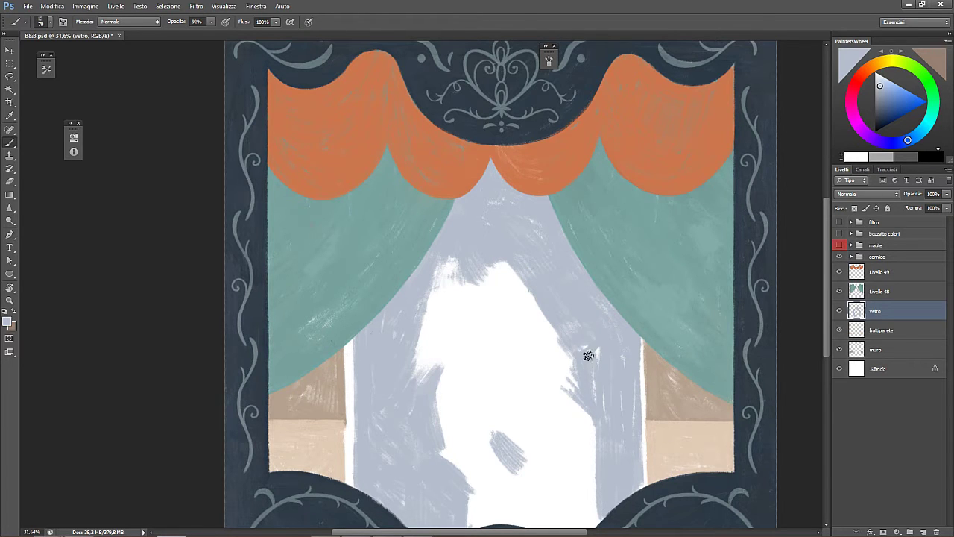
- Check the painted glass against the "matite" sketch of the two figures, and hide the sketch again
key(z)
drag(561, 362, 543, 351)
key(ctrl+0)
click(840, 246)
double_click(477, 311)
key(b)
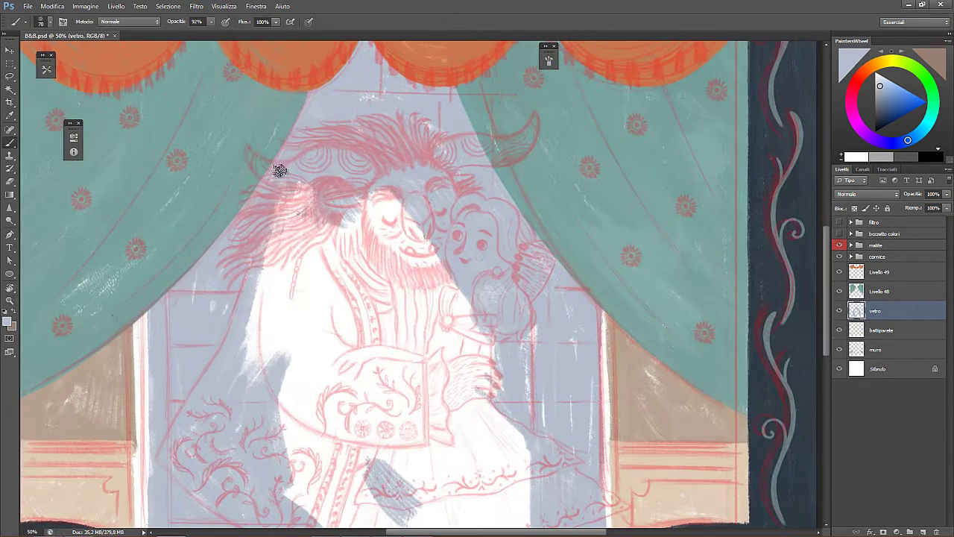
click(840, 243)
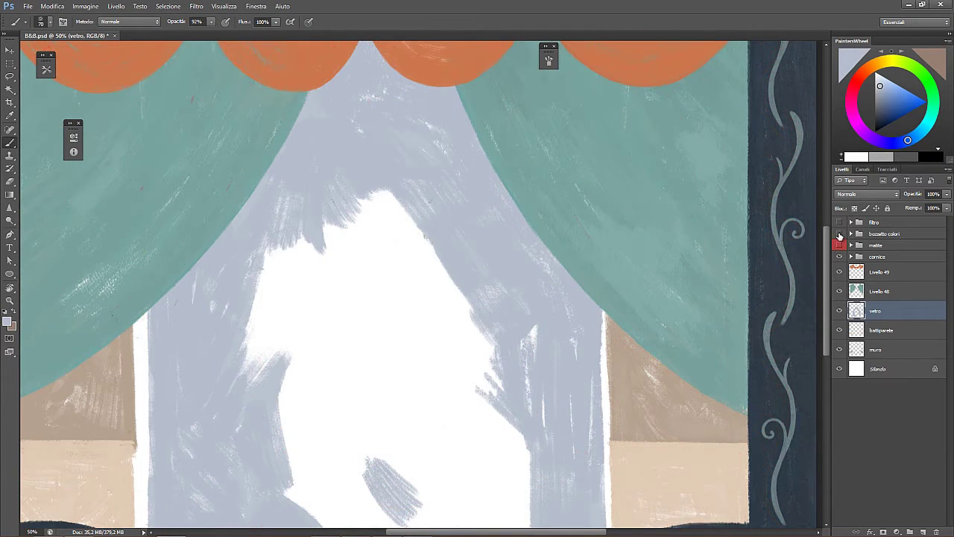
- Paint pale blue glass down the left side of the white gap and along the frame's lower curves and right side
drag(275, 251, 268, 247)
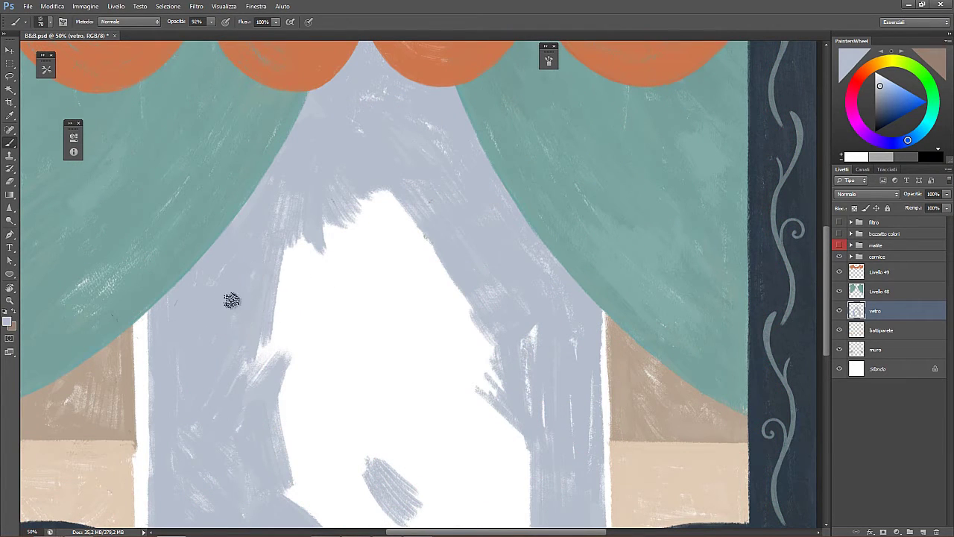
mouse_move(232, 300)
mouse_down()
mouse_move(268, 338)
mouse_move(287, 260)
mouse_move(256, 340)
mouse_move(299, 432)
mouse_move(346, 325)
mouse_up()
ctrl+drag(395, 401, 351, 393)
key(b)
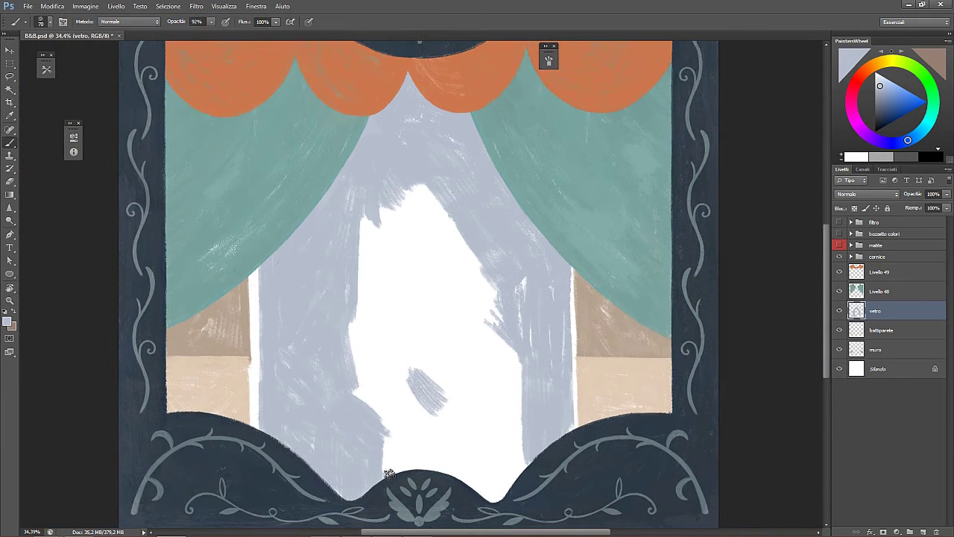
drag(383, 475, 402, 429)
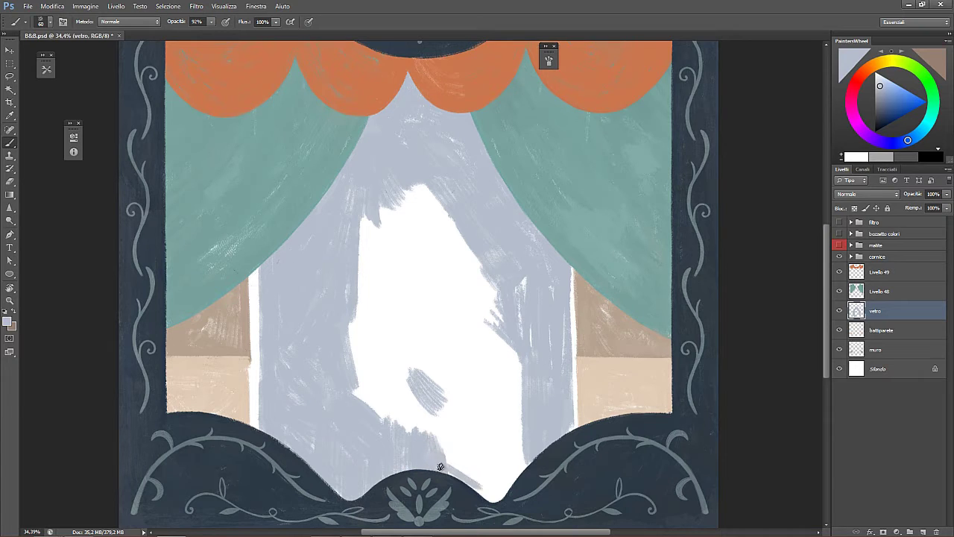
drag(491, 495, 516, 461)
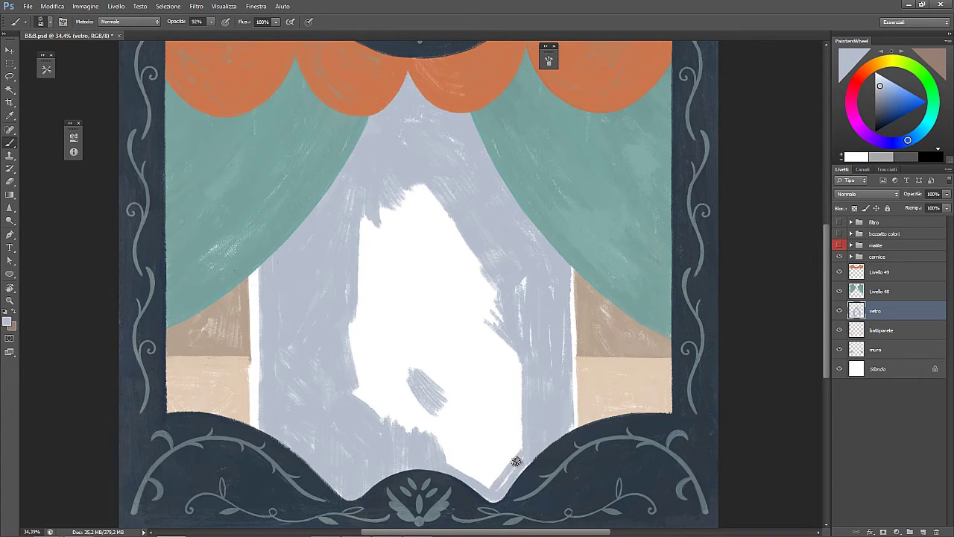
mouse_move(436, 458)
mouse_down()
mouse_move(443, 453)
mouse_move(430, 449)
mouse_move(465, 451)
mouse_move(433, 445)
mouse_move(515, 432)
mouse_move(494, 432)
mouse_move(512, 419)
mouse_move(522, 281)
mouse_up()
- Adjust the brush size and paint another pale blue band along the left edge of the white gap
key(bracketright)
key(bracketright)
key(bracketleft)
key(bracketleft)
key(bracketleft)
drag(356, 406, 354, 357)
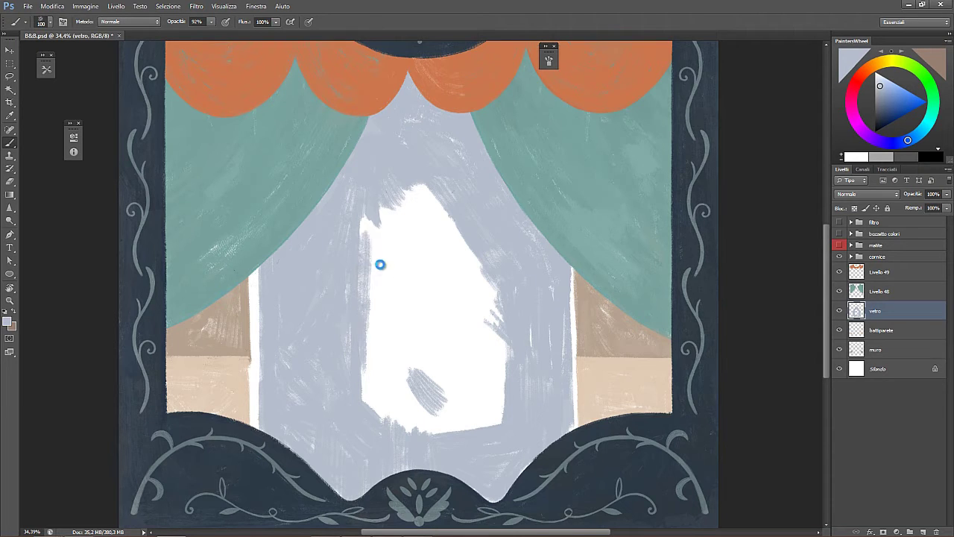
- Enlarge the brush to 125 px and examine its Shape Dynamics settings
key(bracketright)
key(bracketright)
key(bracketright)
key(bracketright)
key(F5)
click(395, 90)
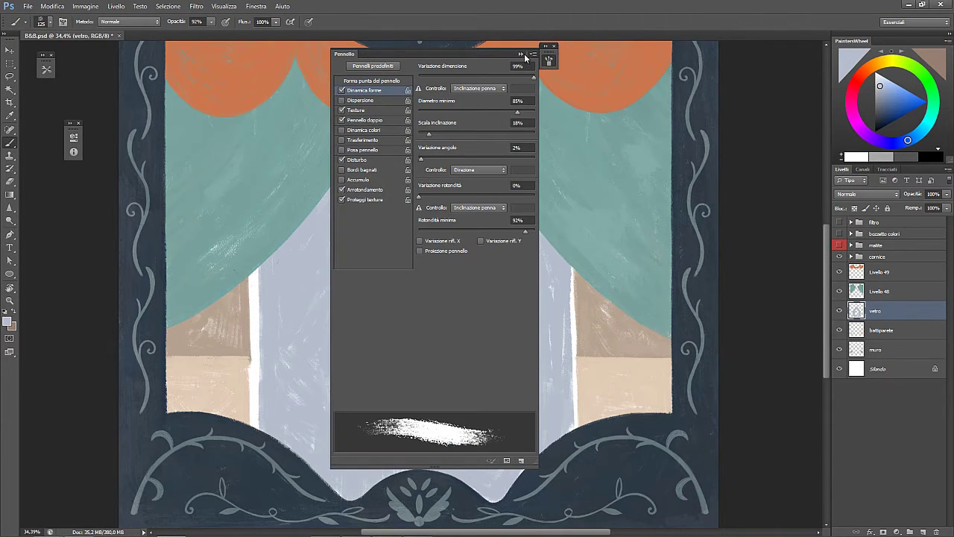
click(524, 55)
- Reduce the brush to 90 px and paint pale blue over the upper and upper-right parts of the white gap
key(bracketleft)
key(bracketleft)
key(bracketleft)
mouse_move(436, 241)
mouse_down()
mouse_move(473, 275)
mouse_move(458, 237)
mouse_move(493, 288)
mouse_up()
key(bracketright)
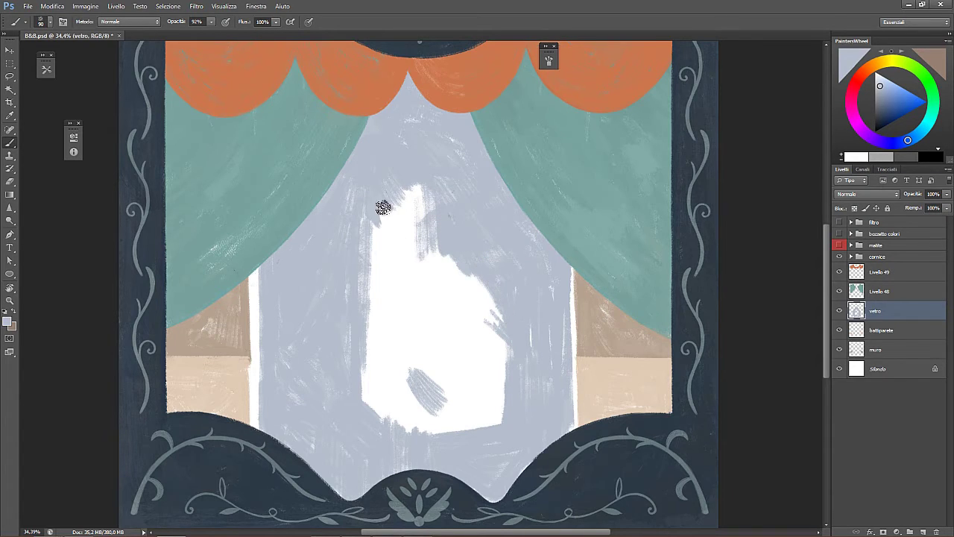
mouse_move(383, 206)
mouse_down()
mouse_move(390, 255)
mouse_move(407, 254)
mouse_move(422, 181)
mouse_move(435, 187)
mouse_up()
mouse_move(447, 255)
mouse_down()
mouse_move(474, 318)
mouse_move(460, 270)
mouse_move(470, 271)
mouse_move(494, 326)
mouse_up()
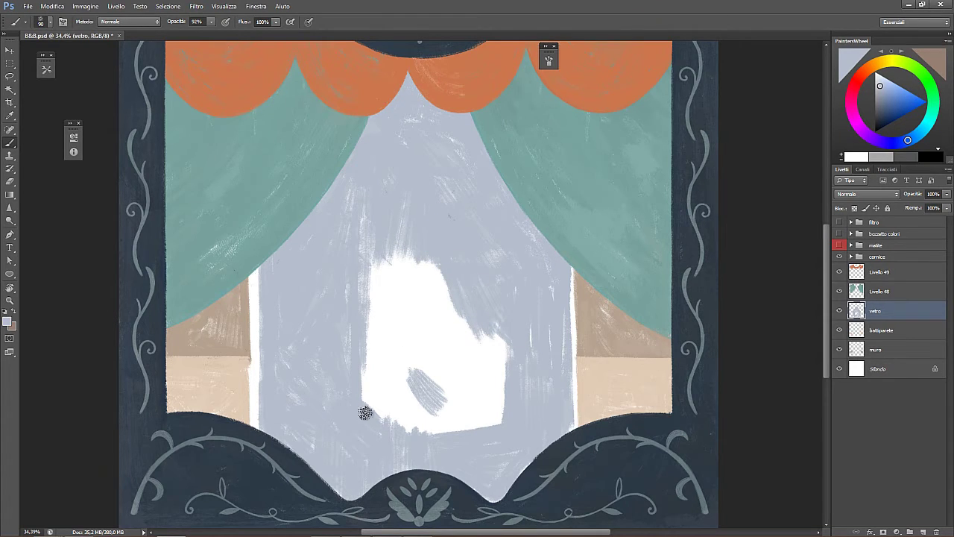
- Reduce the brush to 70 px and fill the lower-left, left and upper parts of the gap with pale blue
key(bracketleft)
key(bracketleft)
mouse_move(364, 412)
mouse_down()
mouse_move(377, 289)
mouse_move(375, 422)
mouse_move(386, 428)
mouse_move(402, 384)
mouse_up()
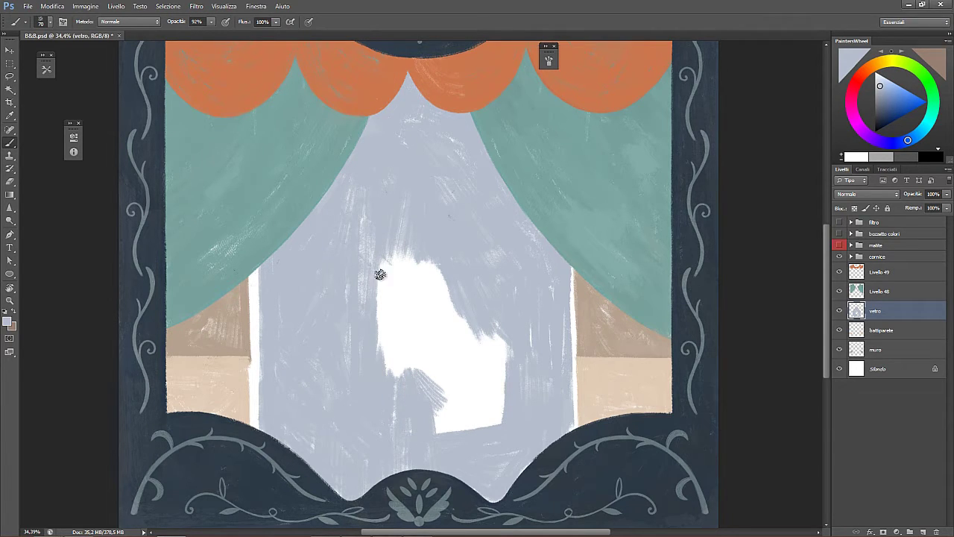
mouse_move(367, 313)
mouse_down()
mouse_move(383, 239)
mouse_move(390, 276)
mouse_move(407, 256)
mouse_move(401, 324)
mouse_up()
mouse_move(398, 242)
mouse_down()
mouse_move(410, 241)
mouse_move(417, 304)
mouse_up()
mouse_move(425, 261)
mouse_down()
mouse_move(432, 256)
mouse_move(468, 340)
mouse_up()
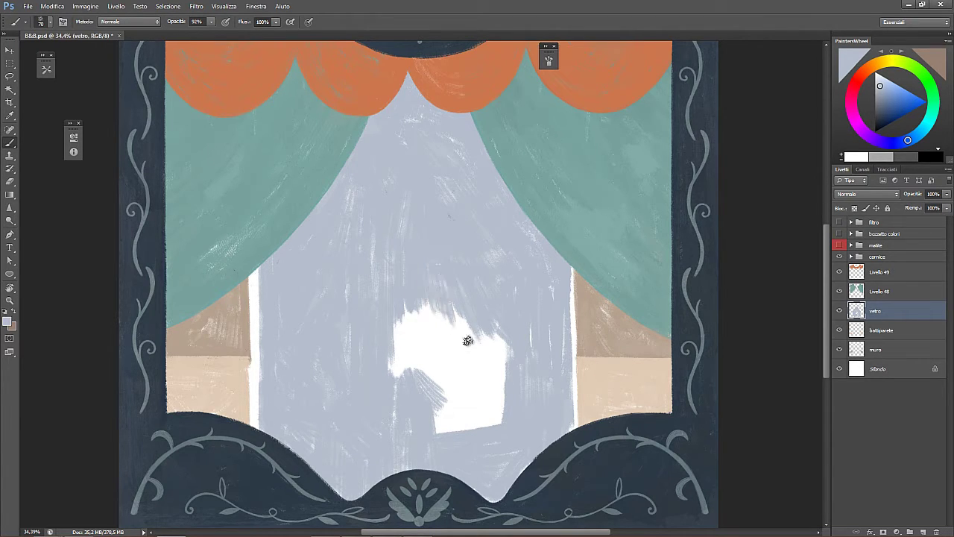
mouse_move(410, 306)
mouse_down()
mouse_move(432, 309)
mouse_move(387, 335)
mouse_move(457, 318)
mouse_move(408, 340)
mouse_move(485, 324)
mouse_move(406, 347)
mouse_up()
- Compare with the "bozzetto colori" sketch and, with the "filtro" group shown, fill the last white gap in the glass with pale blue
click(839, 233)
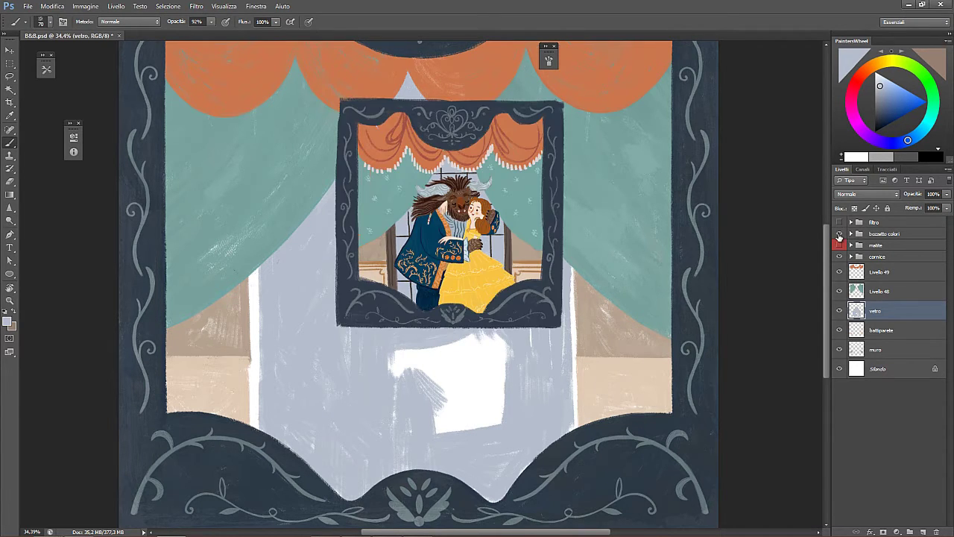
click(840, 233)
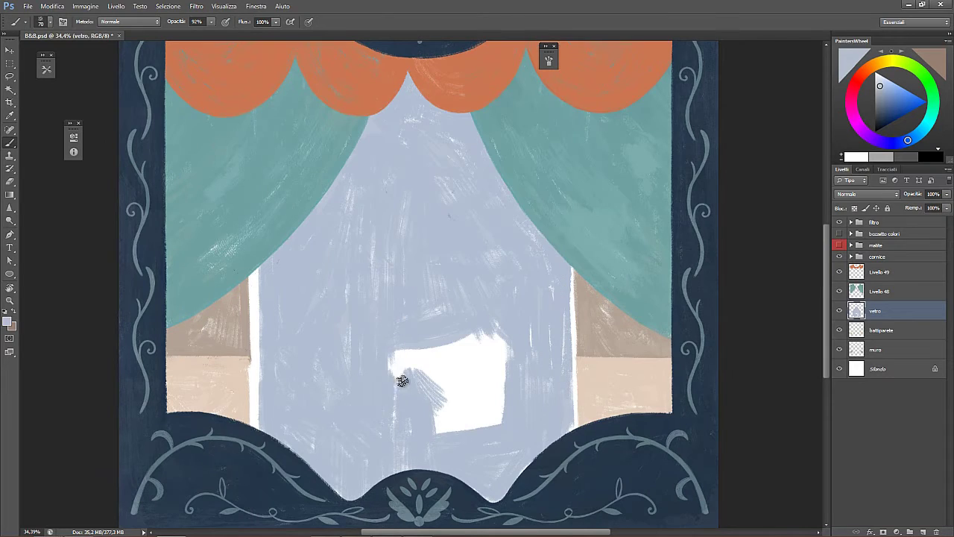
mouse_move(393, 349)
mouse_down()
mouse_move(411, 355)
mouse_move(447, 340)
mouse_move(496, 341)
mouse_up()
mouse_move(451, 363)
mouse_down()
mouse_move(464, 357)
mouse_move(437, 432)
mouse_move(477, 343)
mouse_up()
drag(445, 439, 498, 328)
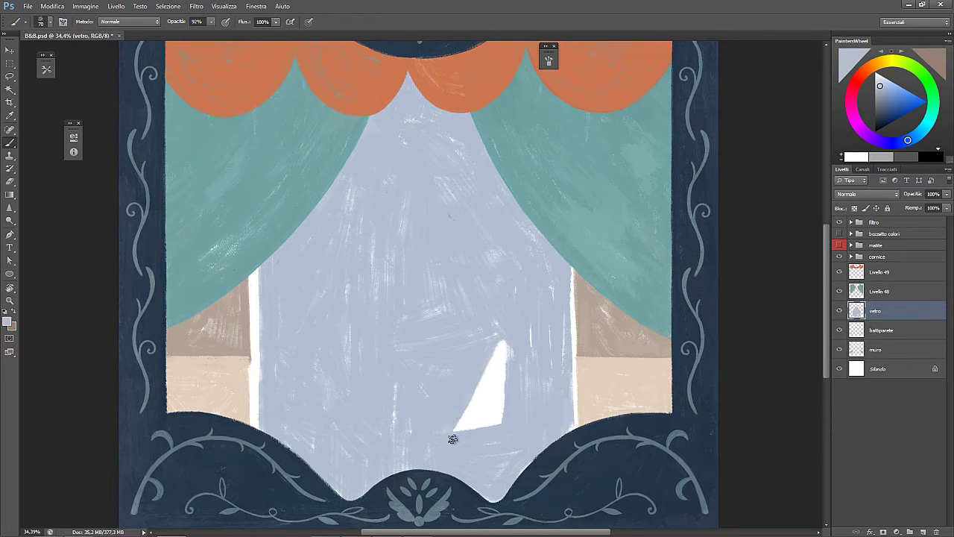
mouse_move(453, 439)
mouse_down()
mouse_move(505, 329)
mouse_move(468, 426)
mouse_move(514, 343)
mouse_move(505, 376)
mouse_up()
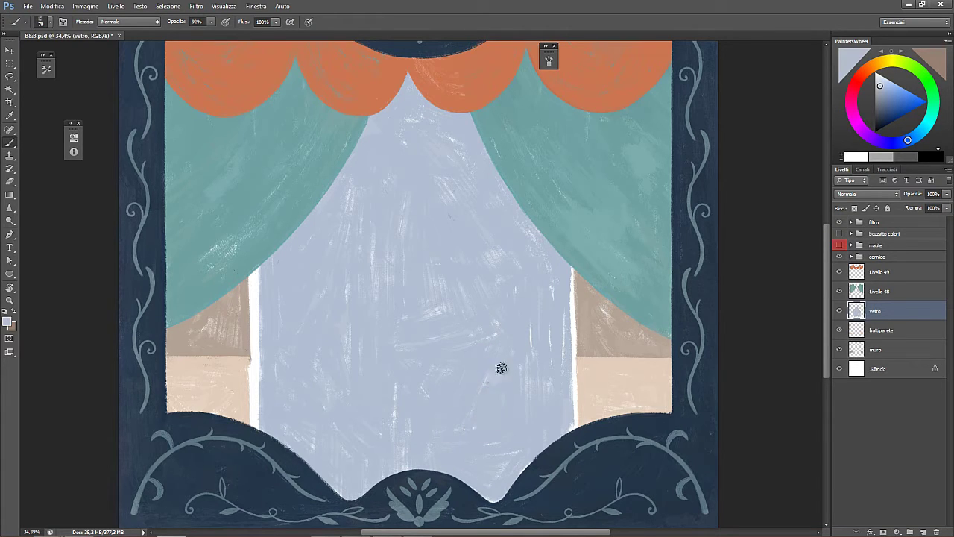
mouse_move(488, 262)
mouse_down()
mouse_move(432, 296)
mouse_move(445, 366)
mouse_move(511, 336)
mouse_up()
scroll(422, 298, down, 5)
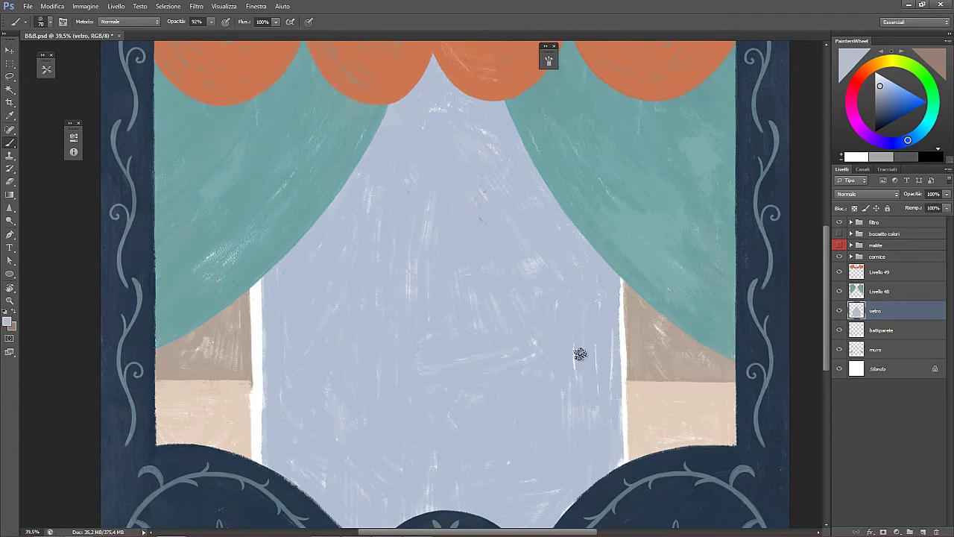
key(z)
drag(589, 342, 556, 370)
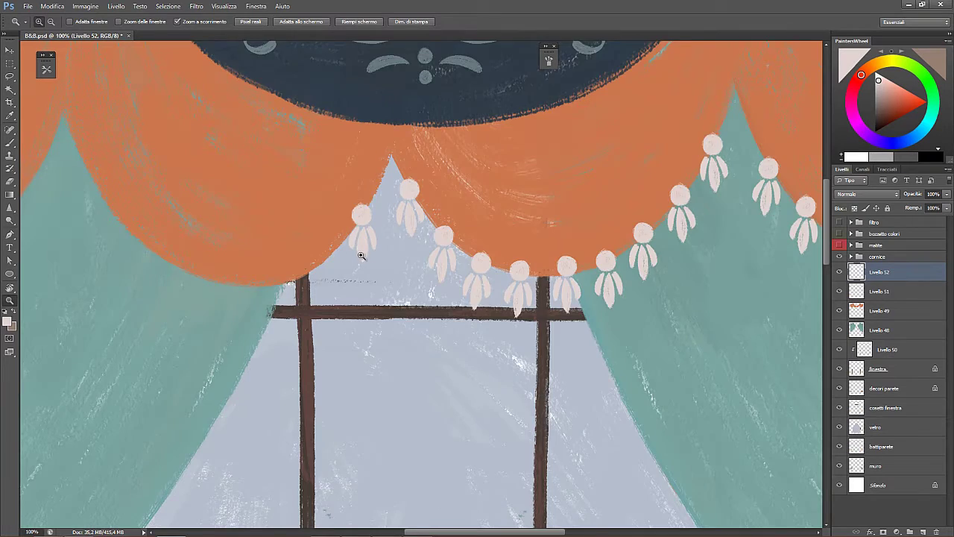
- Duplicate the fringe tassels on a new layer and place the copy along the scallop left of the valance's central peak
mouse_move(358, 249)
mouse_down()
mouse_move(601, 284)
mouse_move(574, 307)
mouse_move(569, 300)
mouse_up()
double_click(11, 301)
key(l)
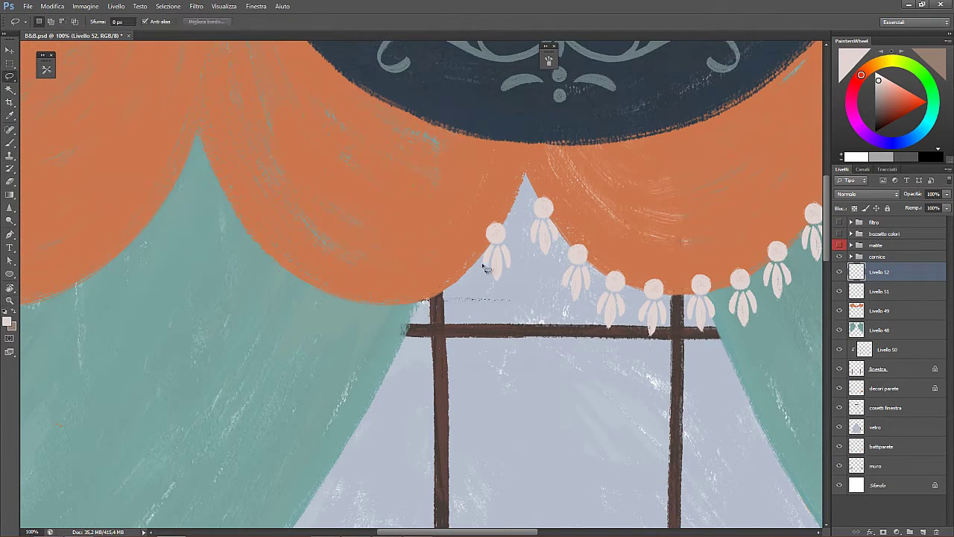
drag(483, 206, 487, 197)
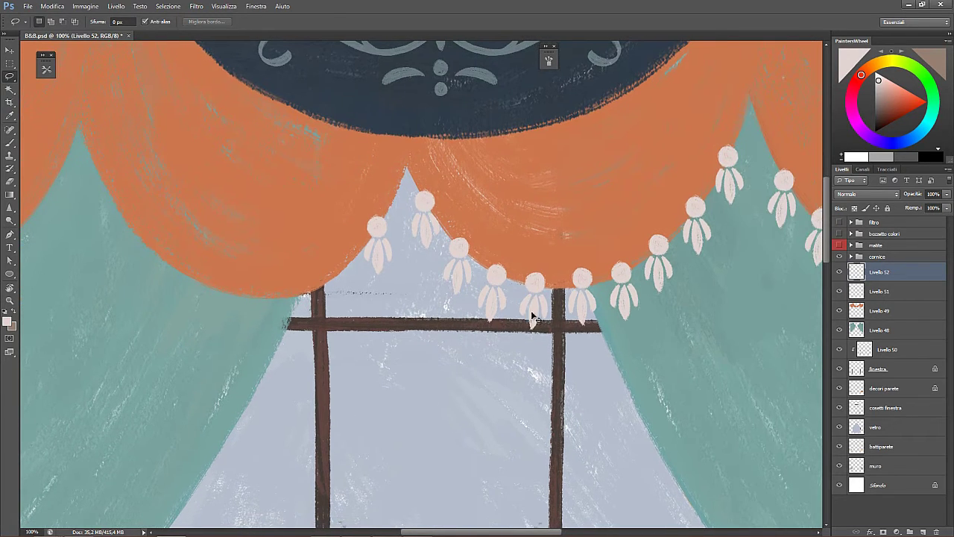
drag(500, 330, 604, 318)
key(ctrl+d)
mouse_move(504, 366)
mouse_down()
mouse_move(588, 395)
mouse_move(400, 338)
mouse_move(347, 397)
mouse_move(392, 350)
mouse_move(431, 335)
mouse_move(440, 349)
mouse_up()
key(v)
key(e)
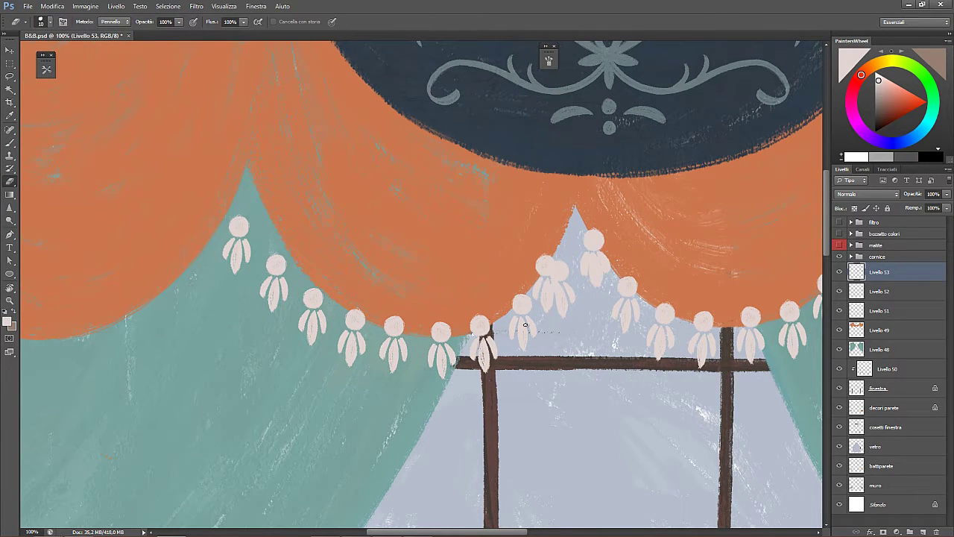
- Shift the copied tassel row toward the central peak and erase the surplus tassel overlapping the existing one
key(v)
drag(530, 340, 557, 330)
key(e)
drag(551, 290, 553, 336)
mouse_move(580, 294)
mouse_down()
mouse_move(589, 209)
mouse_move(627, 302)
mouse_move(631, 217)
mouse_up()
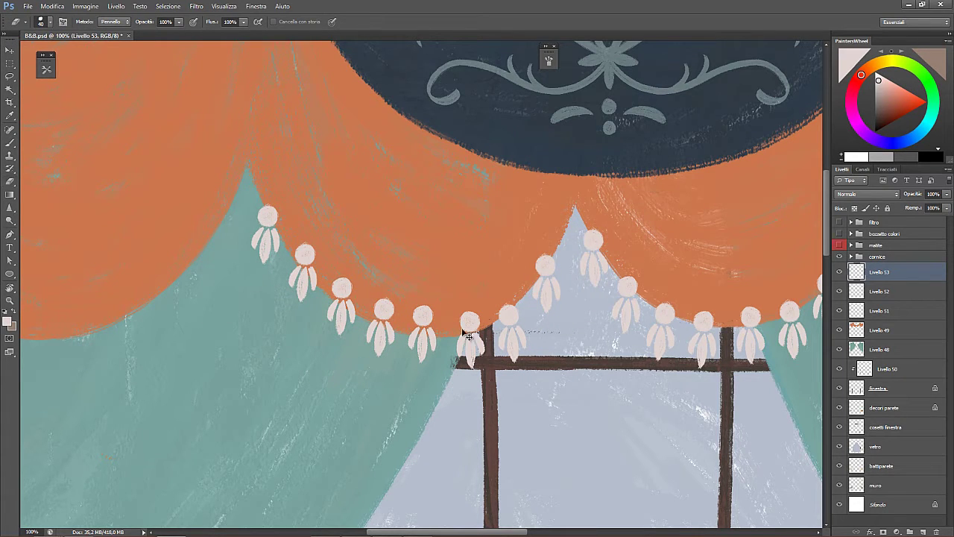
- Fit the copied tassels to the scallop's edge and merge their layer down into "Livello 52"
key(v)
drag(469, 336, 513, 326)
key(l)
key(v)
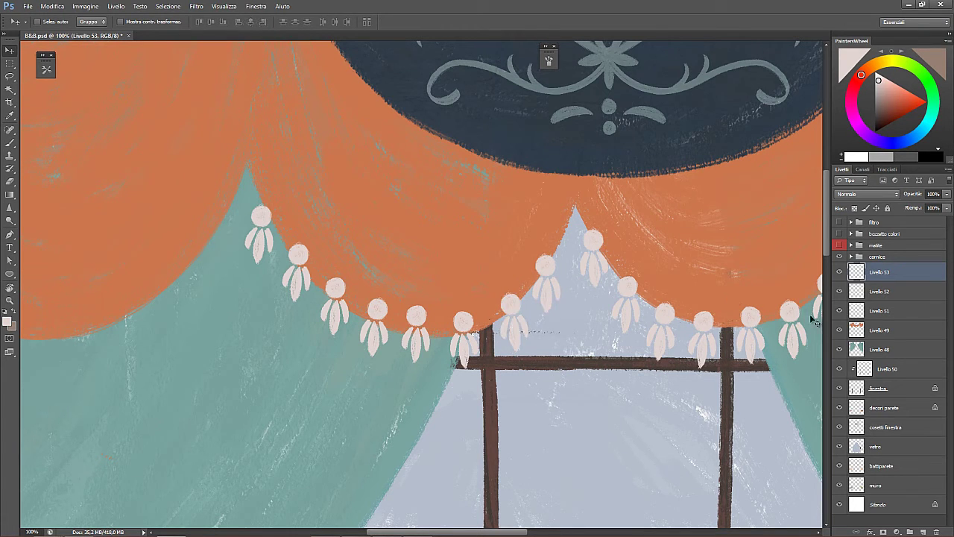
right_click(878, 278)
click(790, 418)
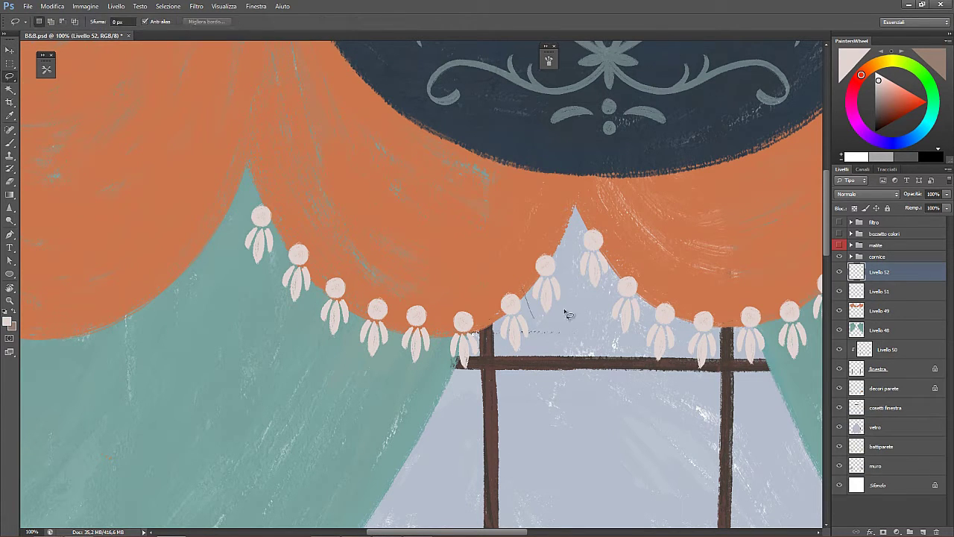
- Nudge the two tassels nearest the central peak's left side into line with the scallop's edge
drag(569, 313, 552, 270)
key(l)
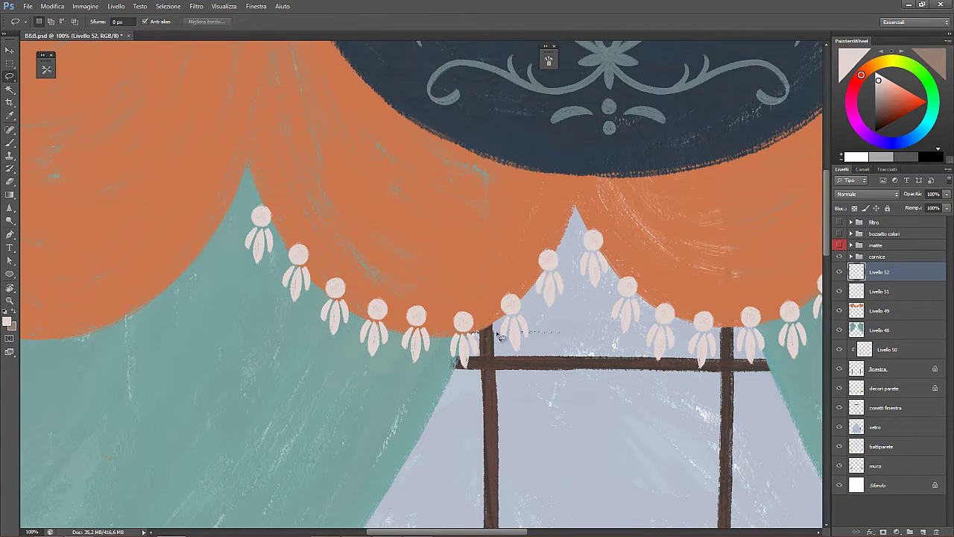
drag(501, 335, 525, 332)
key(v)
key(ctrl+d)
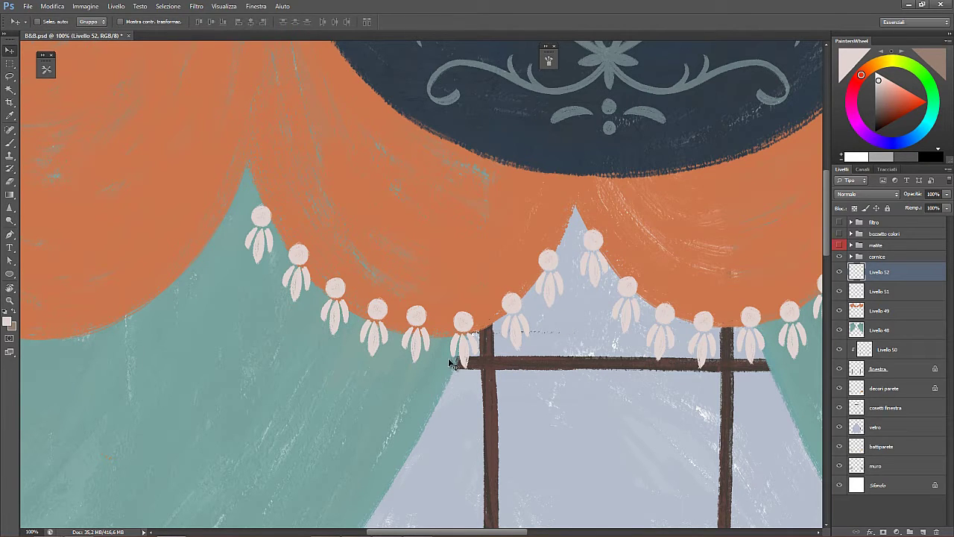
- Move the tassel beside the upper left corner of the window bars slightly down and to the right
key(l)
mouse_move(449, 360)
mouse_down()
mouse_move(473, 292)
mouse_move(450, 350)
mouse_up()
key(v)
drag(462, 336, 469, 354)
key(ctrl+d)
- Select the five tassels on the scallop's left half and lower them along the valance edge
key(l)
mouse_move(208, 195)
mouse_down()
mouse_move(419, 395)
mouse_move(253, 136)
mouse_up()
key(v)
mouse_move(377, 326)
mouse_down()
mouse_move(394, 349)
mouse_move(382, 345)
mouse_up()
key(ctrl+d)
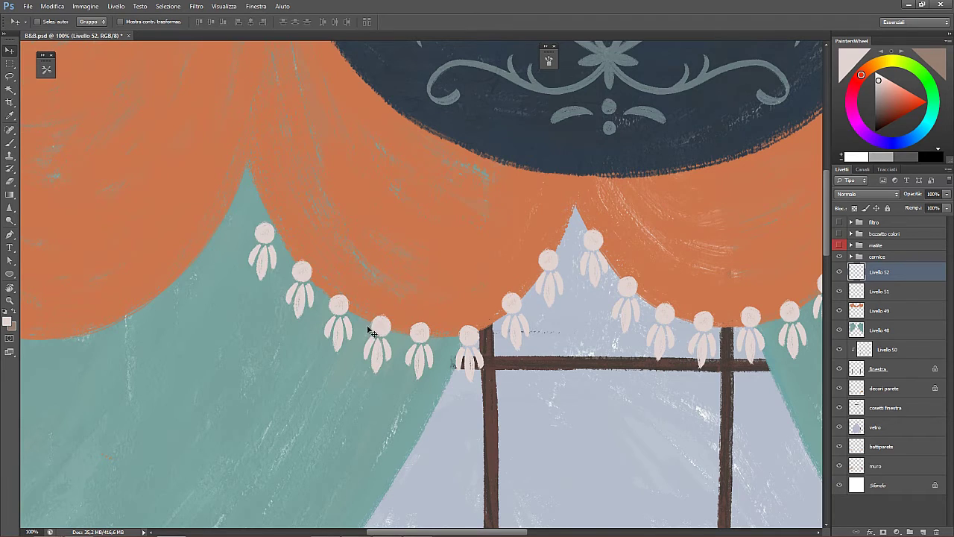
- Raise the uppermost tassel beside the scallop's left peak, and save the document
key(l)
drag(262, 309, 264, 303)
key(v)
mouse_move(273, 258)
mouse_down()
mouse_move(271, 237)
mouse_move(276, 244)
mouse_up()
key(ctrl+d)
key(z)
mouse_move(335, 264)
mouse_down()
mouse_move(279, 223)
mouse_move(335, 263)
mouse_up()
key(ctrl+s)
- Merge the tassel layer down into "Livello 51" and touch up the tassels beside the window bars with the brush
mouse_move(488, 337)
mouse_down()
mouse_move(474, 355)
mouse_move(449, 340)
mouse_move(485, 270)
mouse_move(502, 270)
mouse_up()
key(b)
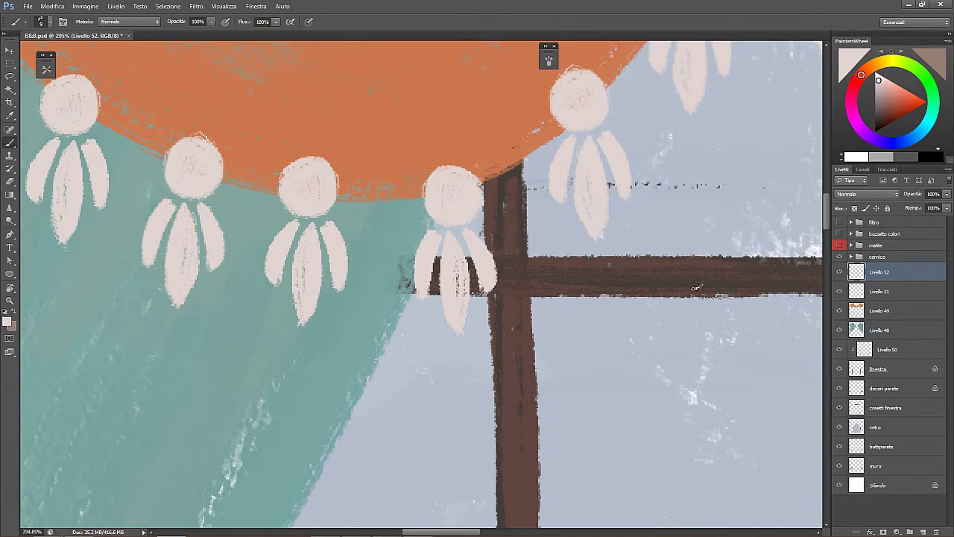
right_click(887, 272)
click(801, 241)
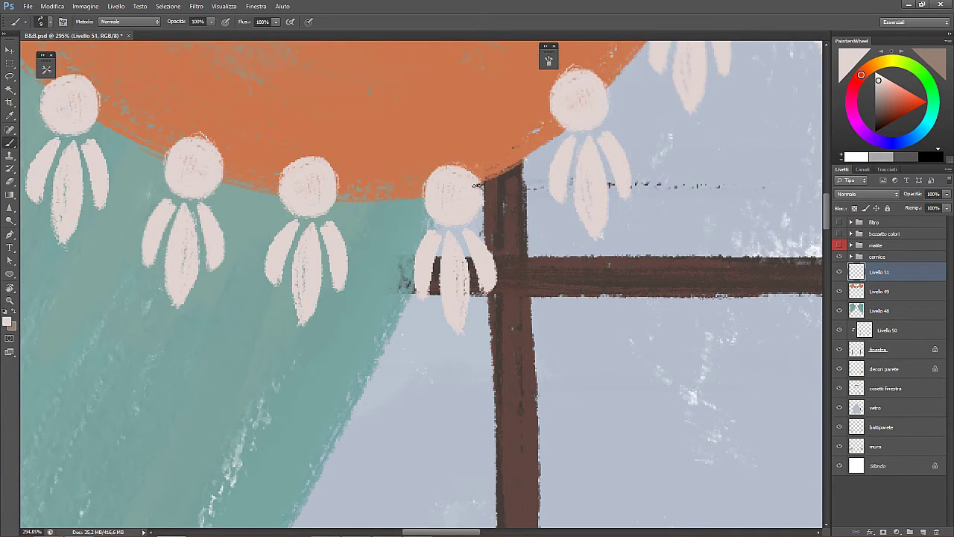
drag(590, 166, 449, 296)
- Save the document, and paste a copy of the tassel row transformed to fit the leftmost scallop
key(z)
drag(484, 238, 416, 204)
mouse_move(453, 304)
mouse_down()
mouse_move(382, 275)
mouse_move(510, 291)
mouse_move(539, 284)
mouse_move(451, 293)
mouse_move(450, 273)
mouse_move(451, 284)
mouse_up()
key(ctrl+s)
key(ctrl+v)
key(ctrl+t)
key(Return)
- Erase the cut-off tassel at the frame's inner edge on the leftmost scallop
key(e)
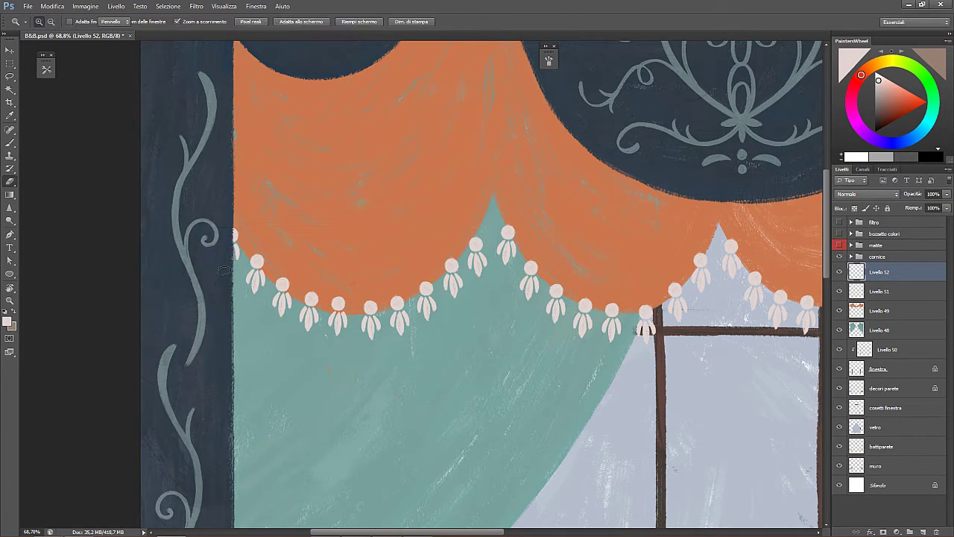
key(e)
drag(234, 231, 235, 257)
key(l)
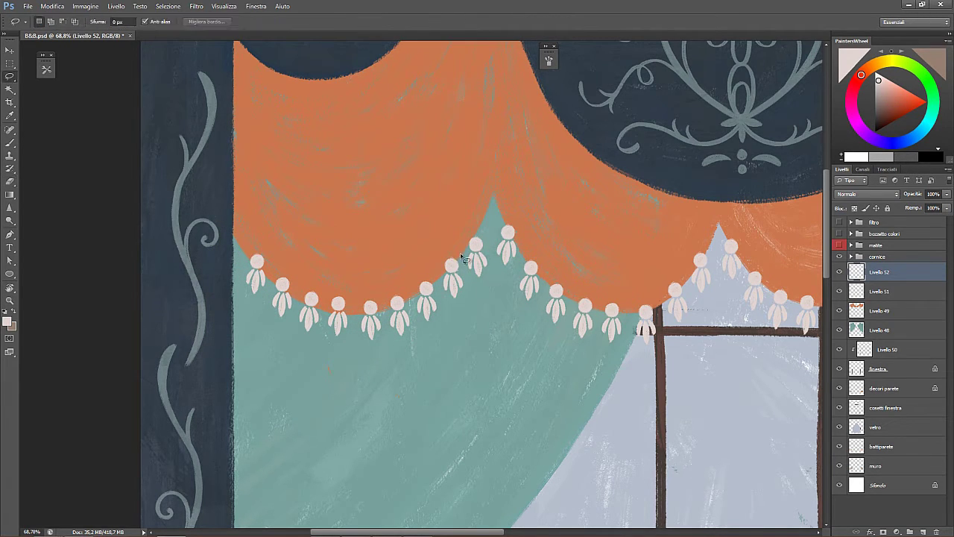
- Move the uppermost tassel on the leftmost scallop's right side, then flip it and rotate it to follow the scallop edge
key(v)
drag(462, 260, 478, 260)
right_click(482, 248)
click(471, 260)
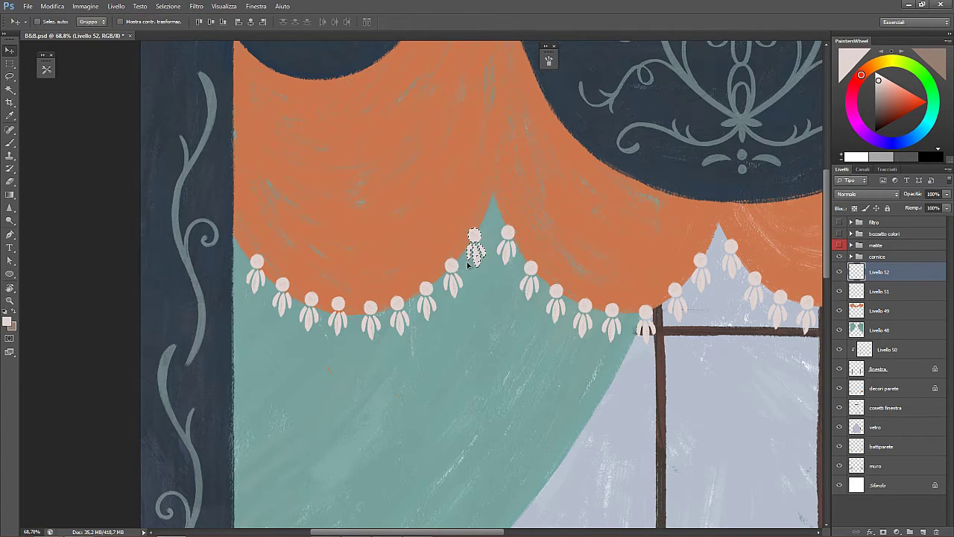
key(ctrl+t)
right_click(482, 246)
click(513, 392)
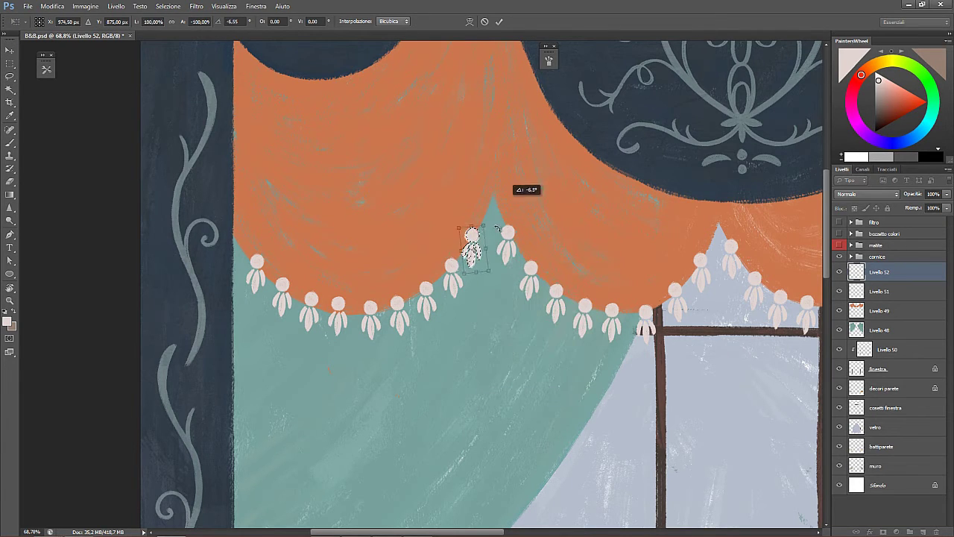
key(Return)
key(ctrl+d)
- Rotate the same tassel slightly and shift it closer to the scallop's peak, and save the document
key(ctrl+space)
drag(483, 264, 548, 272)
drag(485, 280, 493, 281)
key(l)
drag(417, 242, 421, 225)
key(ctrl+t)
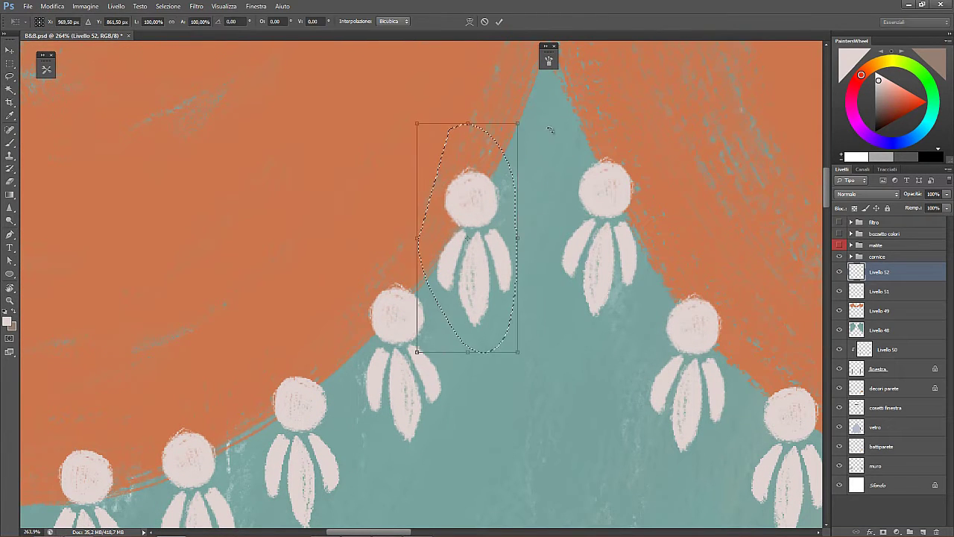
drag(552, 128, 546, 123)
drag(487, 263, 492, 256)
key(Return)
key(ctrl+s)
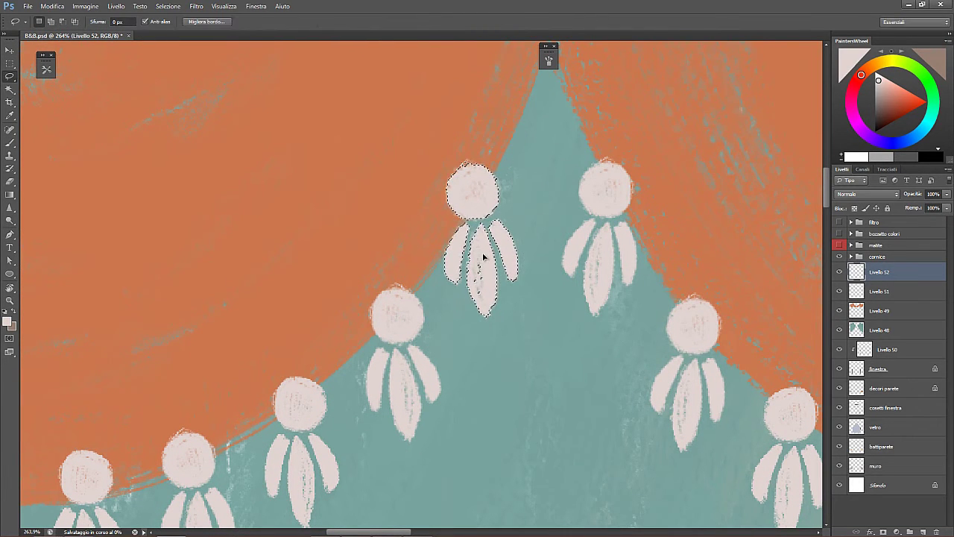
key(ctrl+d)
- Touch up the round bead of the uppermost tassel with the brush and eraser
key(b)
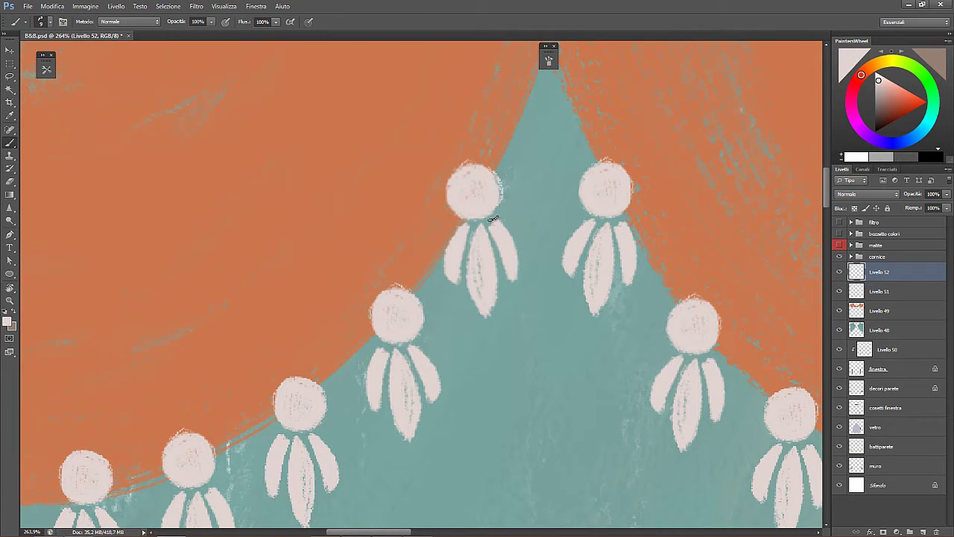
key(e)
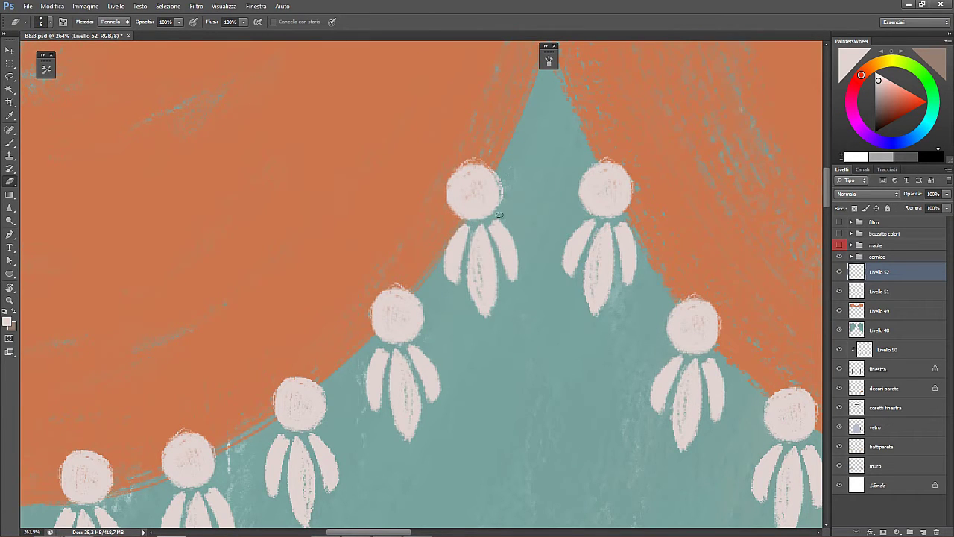
drag(491, 273, 492, 248)
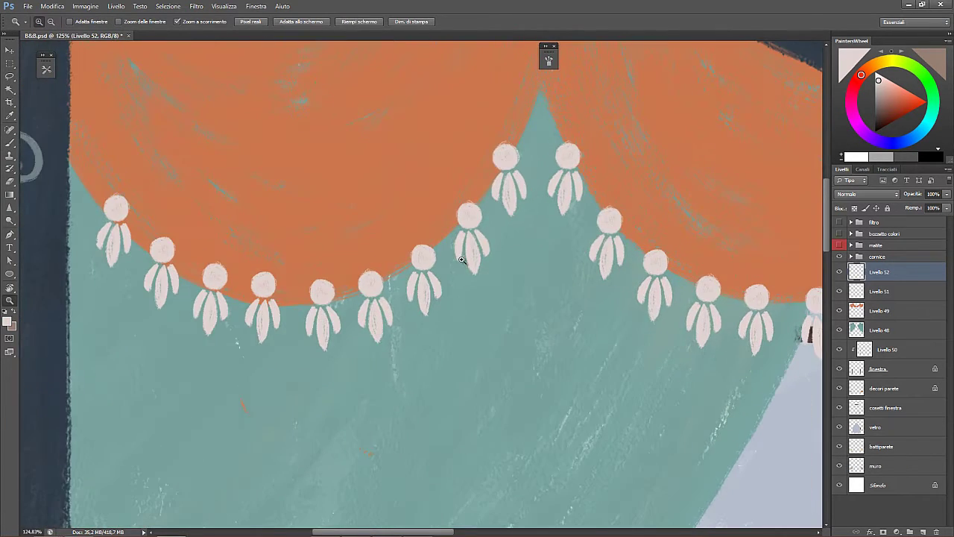
- Select the six leftmost tassels and shift them down onto the scallop's lower edge
key(l)
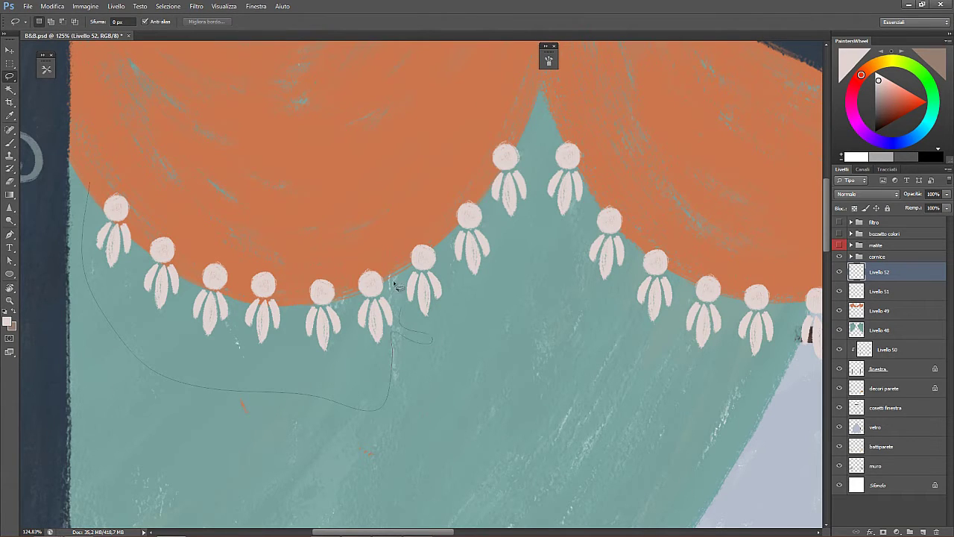
drag(395, 285, 401, 278)
key(v)
drag(285, 223, 277, 237)
key(ctrl+d)
- Rotate the three leftmost tassels by about 3° to follow the curve of the scallop
key(l)
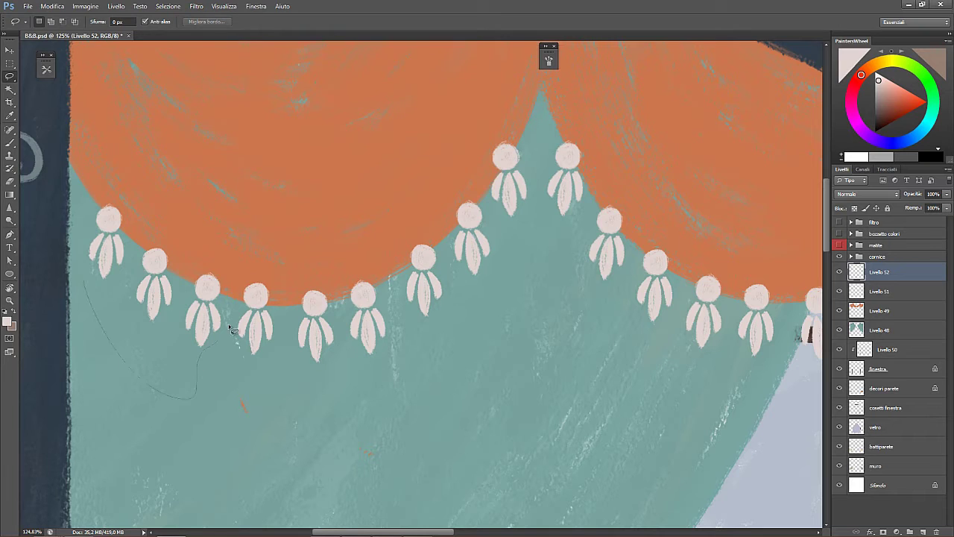
drag(231, 328, 219, 200)
key(ctrl+t)
drag(268, 181, 266, 209)
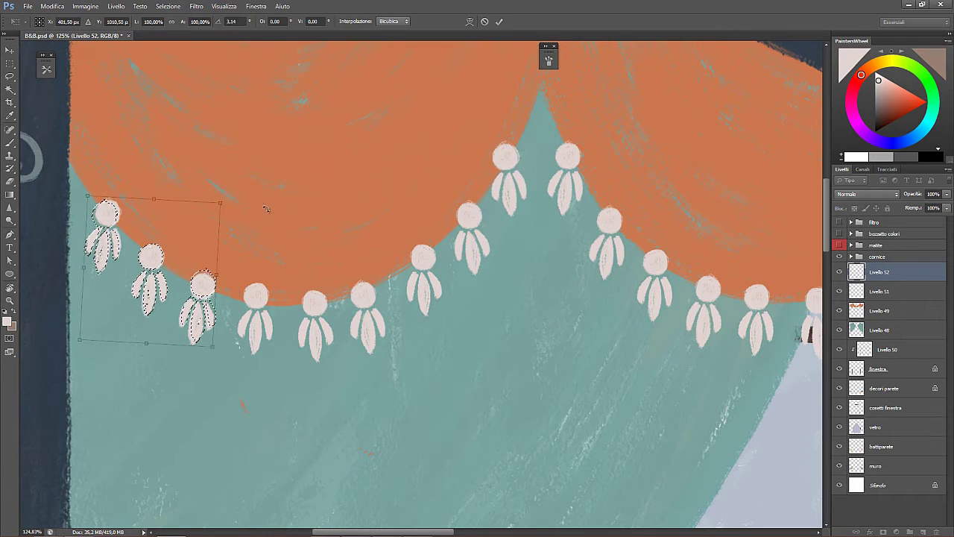
key(Return)
key(ctrl+d)
key(v)
- Nudge the fifth and sixth tassels of the leftmost scallop individually to even out their spacing along the edge
key(l)
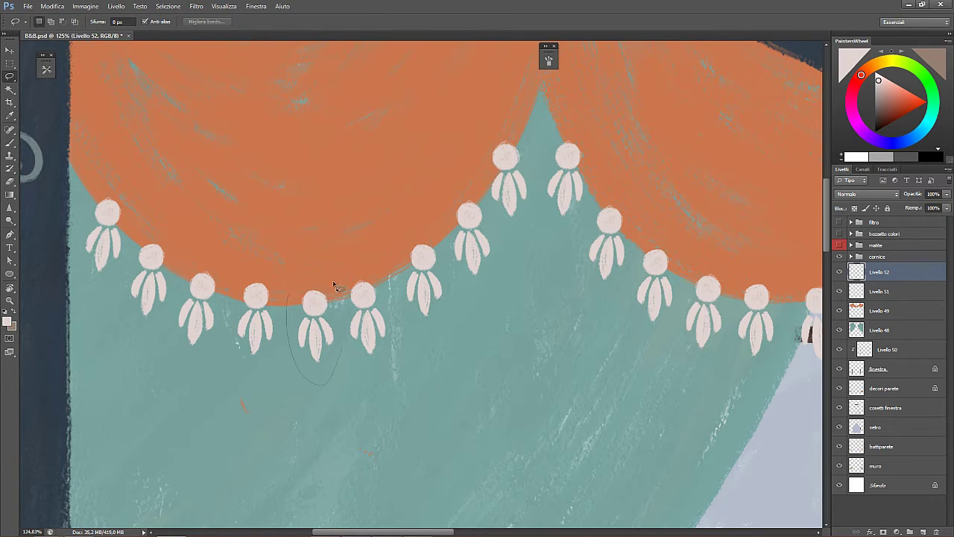
drag(333, 283, 330, 281)
key(v)
drag(323, 319, 321, 318)
key(ctrl+d)
key(l)
drag(360, 255, 382, 261)
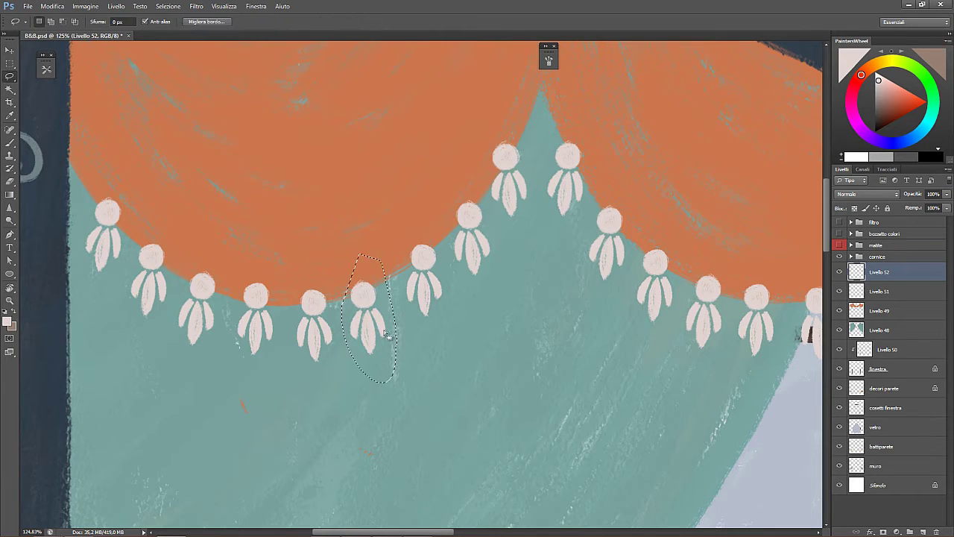
key(v)
mouse_move(384, 334)
mouse_down()
mouse_move(400, 331)
mouse_move(365, 332)
mouse_up()
key(ctrl+d)
- Save the document and check the whole illustration against the "bozzetto colori" group
key(z)
key(ctrl+s)
drag(585, 374, 486, 317)
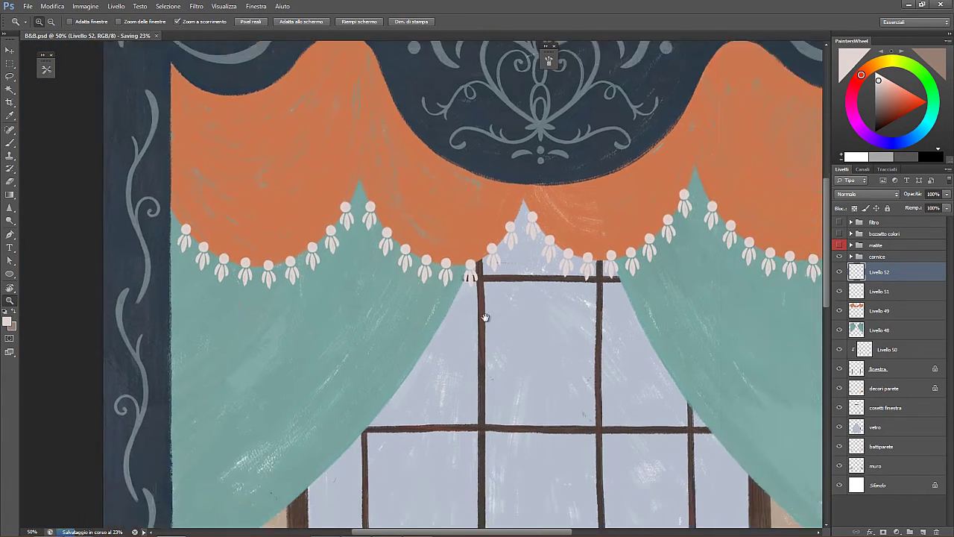
scroll(485, 318, down, 3)
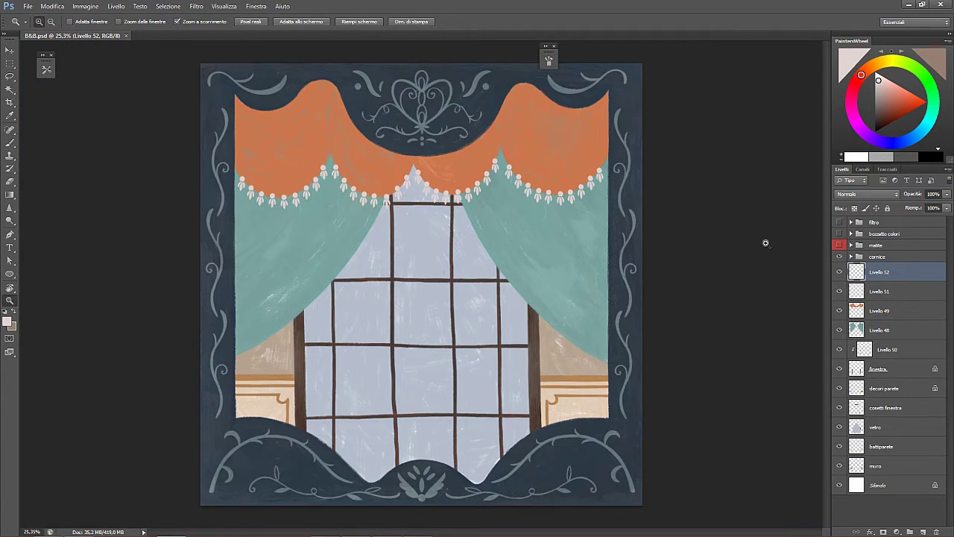
click(839, 234)
click(839, 234)
click(421, 189)
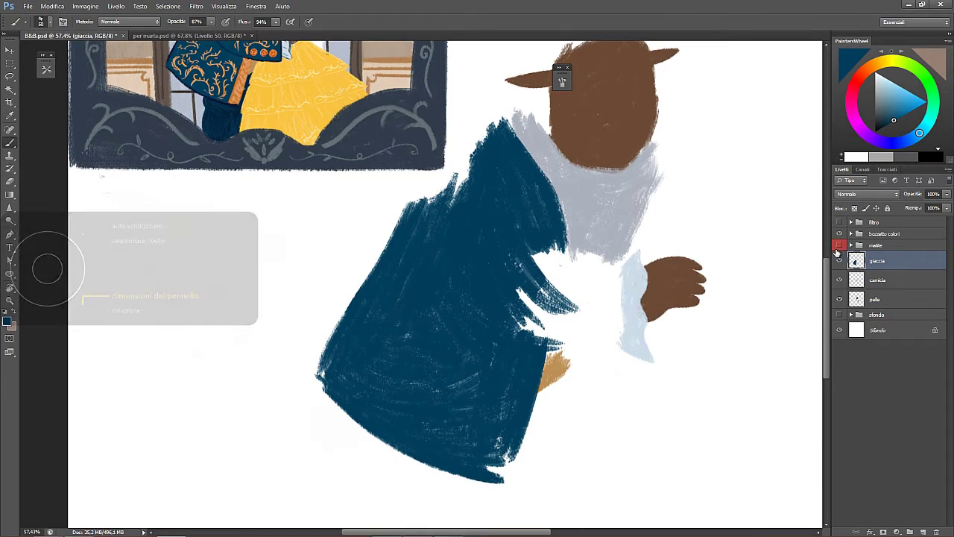
- Show the "matite" sketch group and brush dark blue strokes for the beast's sleeve on the "giaccia" layer
click(839, 246)
drag(525, 308, 562, 317)
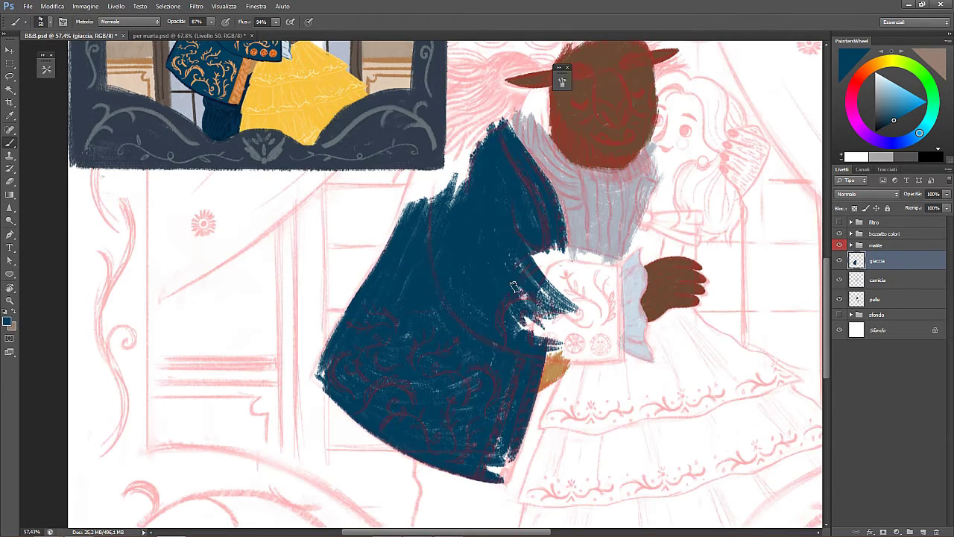
drag(516, 286, 568, 314)
mouse_move(526, 319)
mouse_down()
mouse_move(580, 330)
mouse_move(522, 338)
mouse_move(599, 337)
mouse_up()
- Check the jacket against the "sfondo" group and extend the dark blue sleeve strokes toward the shirt cuff
key(z)
click(840, 315)
click(839, 316)
click(840, 316)
key(b)
mouse_move(552, 306)
mouse_down()
mouse_move(600, 287)
mouse_move(619, 292)
mouse_up()
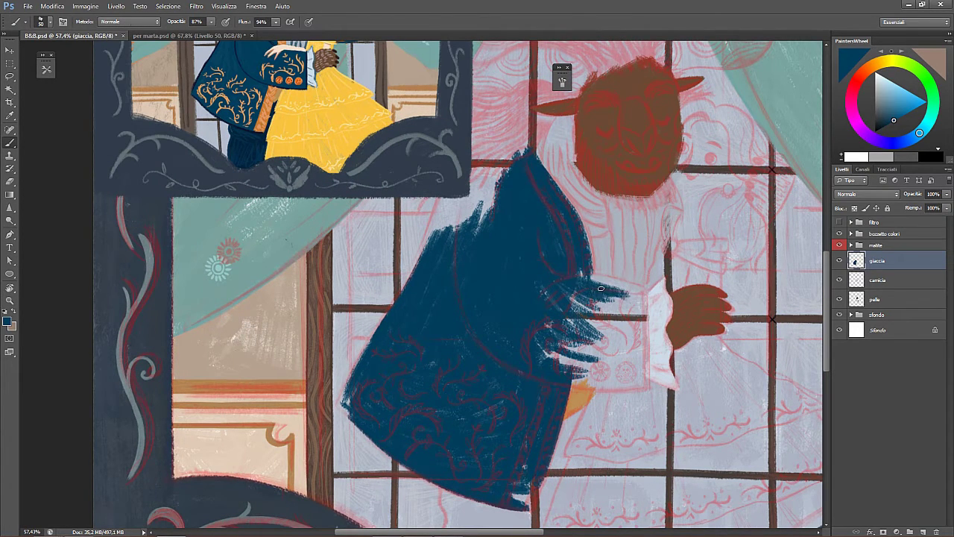
key(e)
key(b)
mouse_move(582, 237)
mouse_down()
mouse_move(576, 327)
mouse_move(551, 350)
mouse_move(608, 365)
mouse_move(596, 339)
mouse_move(323, 485)
mouse_up()
- Rotate the canvas and fill the end of the sleeve with dark blue up to the shirt cuff
key(r)
key(space)
mouse_move(323, 485)
mouse_down()
mouse_move(356, 390)
mouse_move(330, 378)
mouse_move(336, 335)
mouse_move(337, 373)
mouse_move(373, 377)
mouse_move(382, 363)
mouse_move(345, 373)
mouse_move(409, 373)
mouse_move(399, 345)
mouse_up()
key(b)
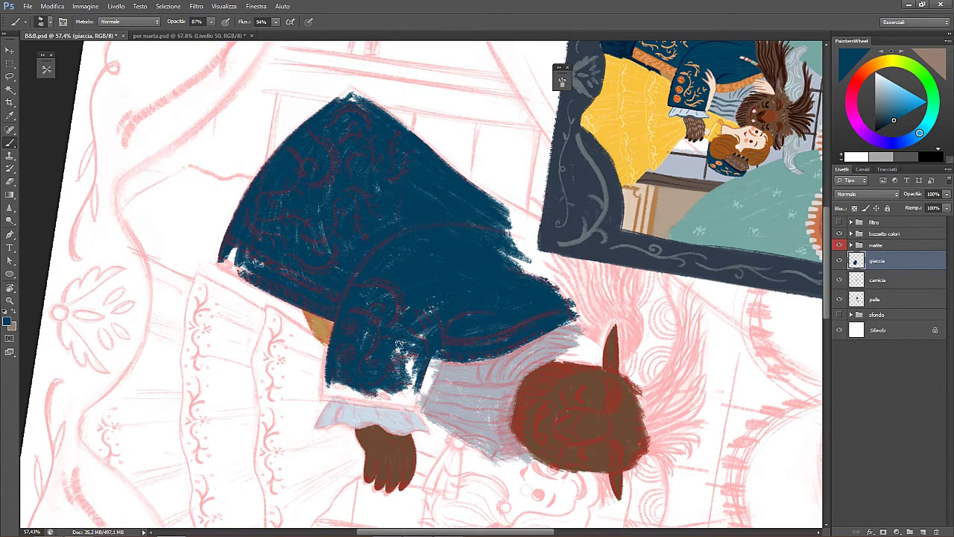
mouse_move(329, 395)
mouse_down()
mouse_move(392, 400)
mouse_move(334, 396)
mouse_up()
key(Escape)
- Turn the canvas again and brush a clean sleeve edge along the cuff with dark blue
key(r)
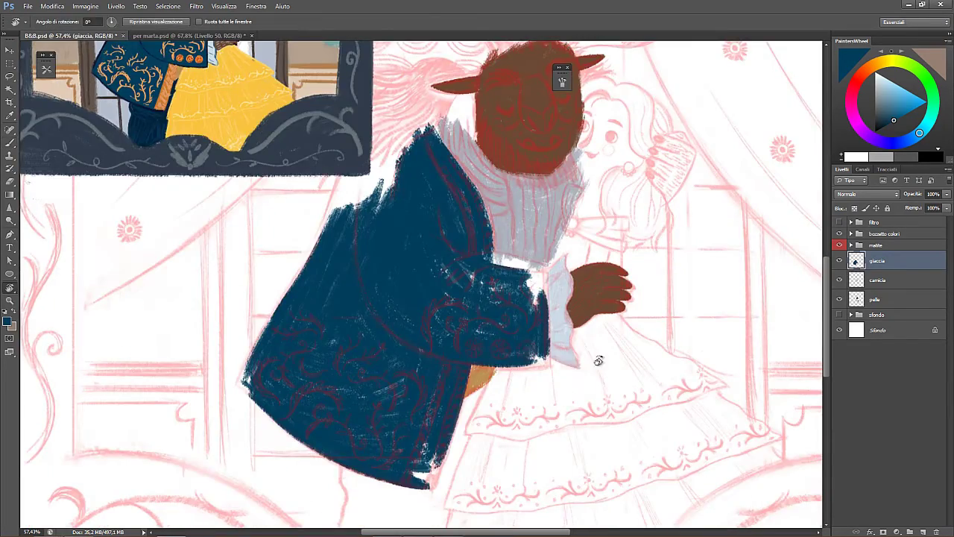
drag(599, 362, 493, 186)
scroll(431, 224, up, 3)
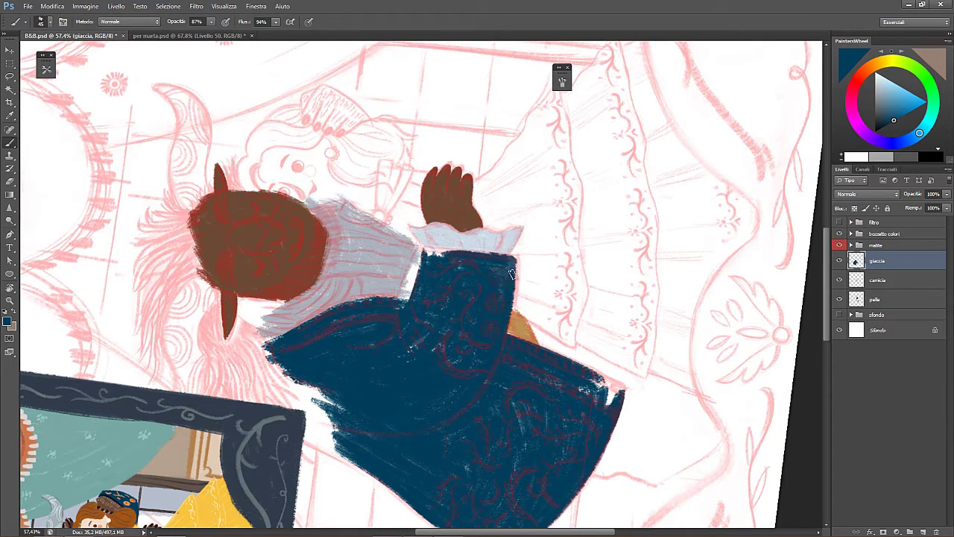
drag(492, 332, 334, 307)
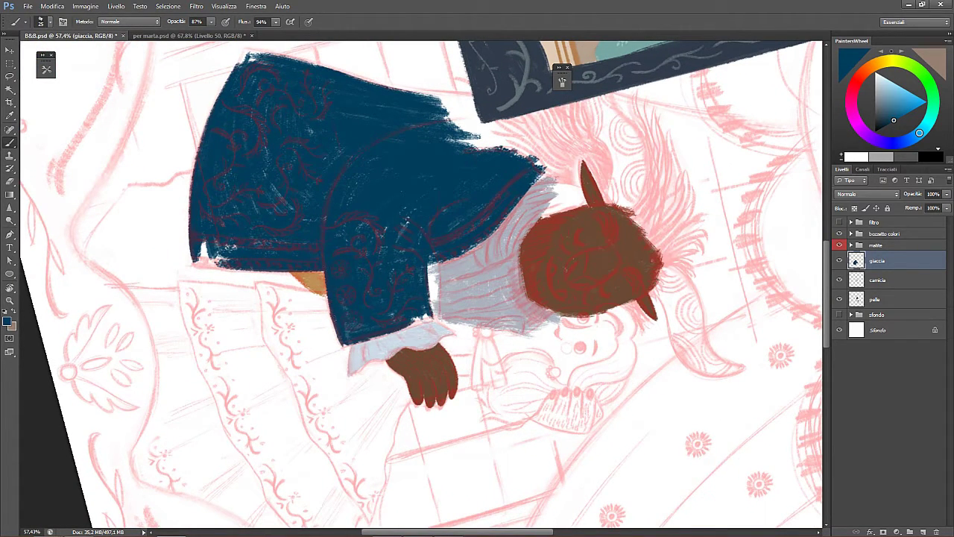
- Enlarge the cuff area and fill the white gap at the sleeve's upper corner with dark blue
key(z)
drag(377, 373, 419, 377)
key(r)
mouse_move(376, 377)
mouse_down()
mouse_move(183, 306)
mouse_move(187, 281)
mouse_up()
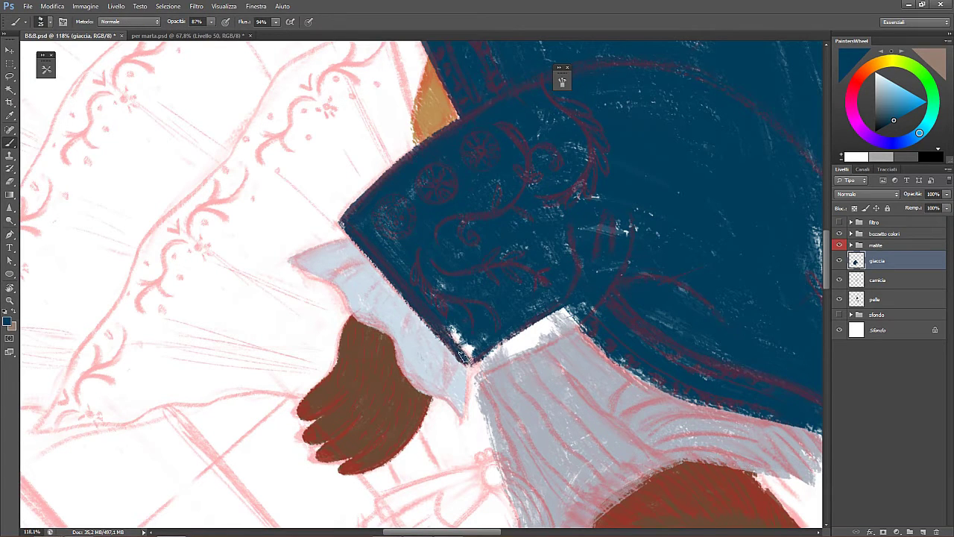
drag(463, 354, 454, 325)
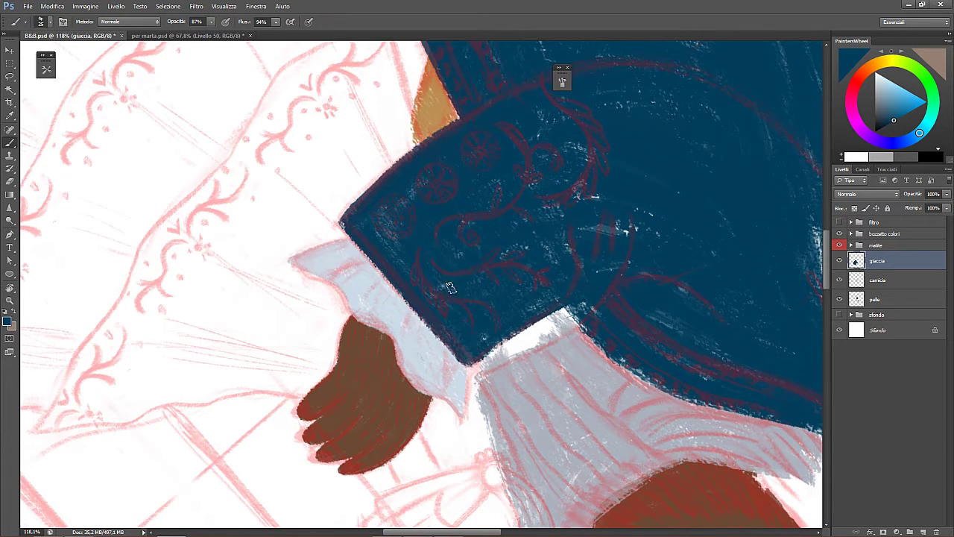
- Check the jacket with the "matite" group hidden, show it again, and erase the excess blue along the sleeve's upper edge
click(840, 245)
key(Escape)
key(z)
drag(441, 247, 302, 223)
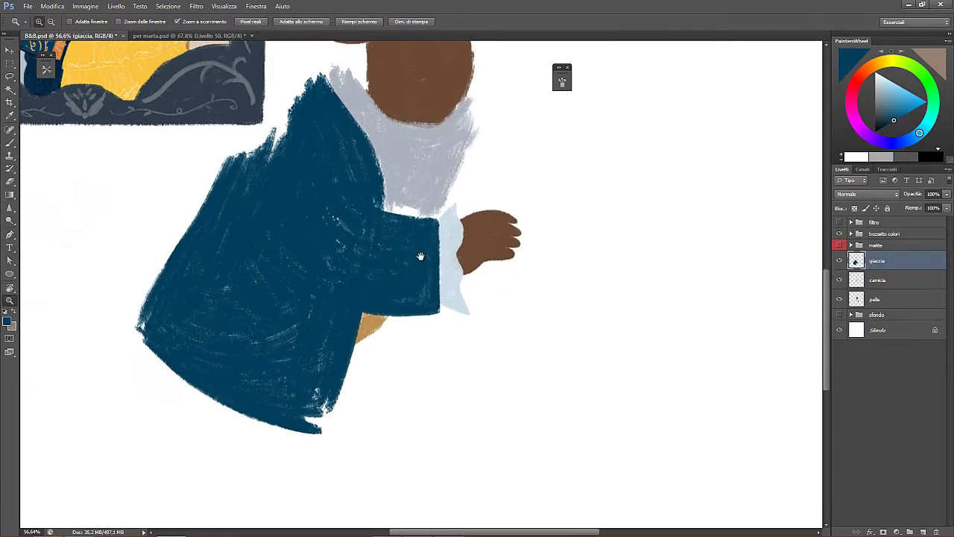
drag(420, 258, 426, 334)
click(839, 245)
scroll(434, 304, up, 4)
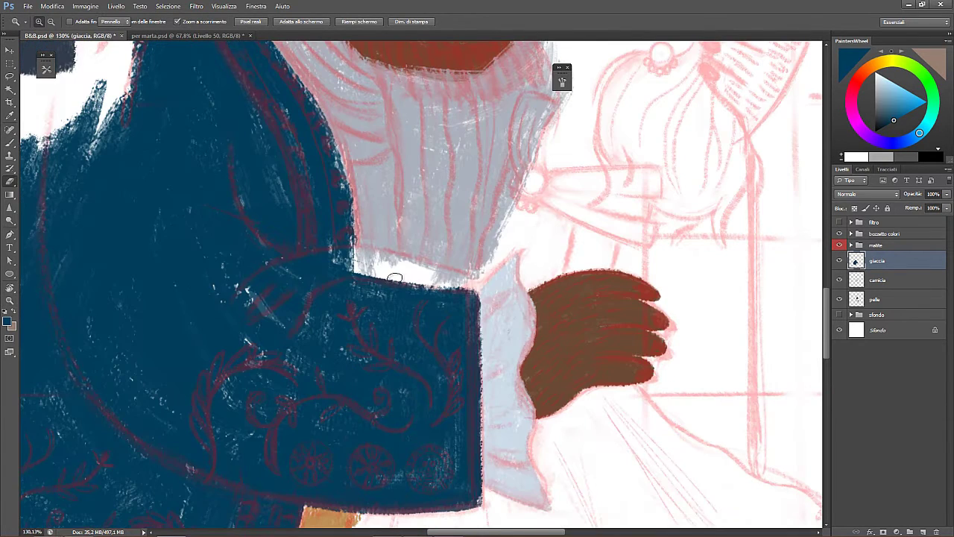
key(e)
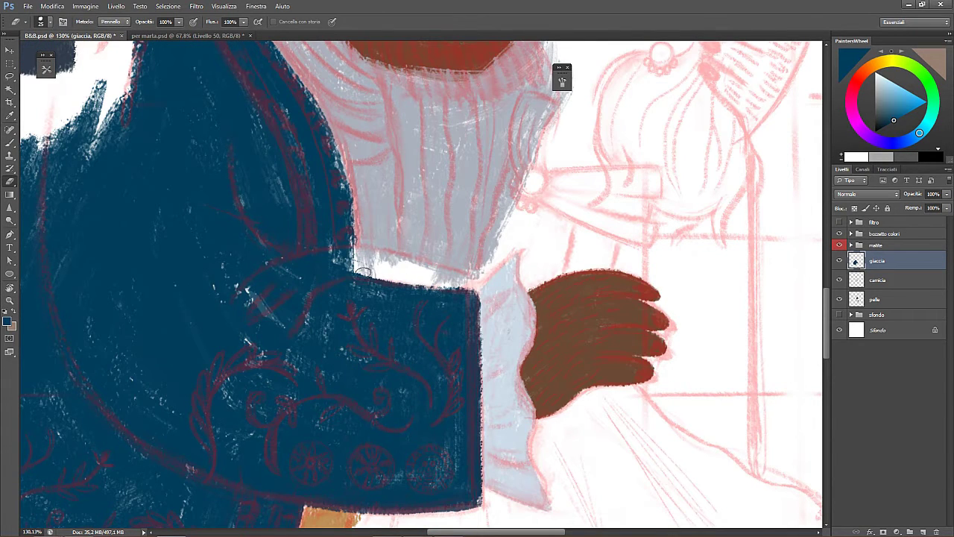
drag(363, 273, 470, 284)
key(b)
key(e)
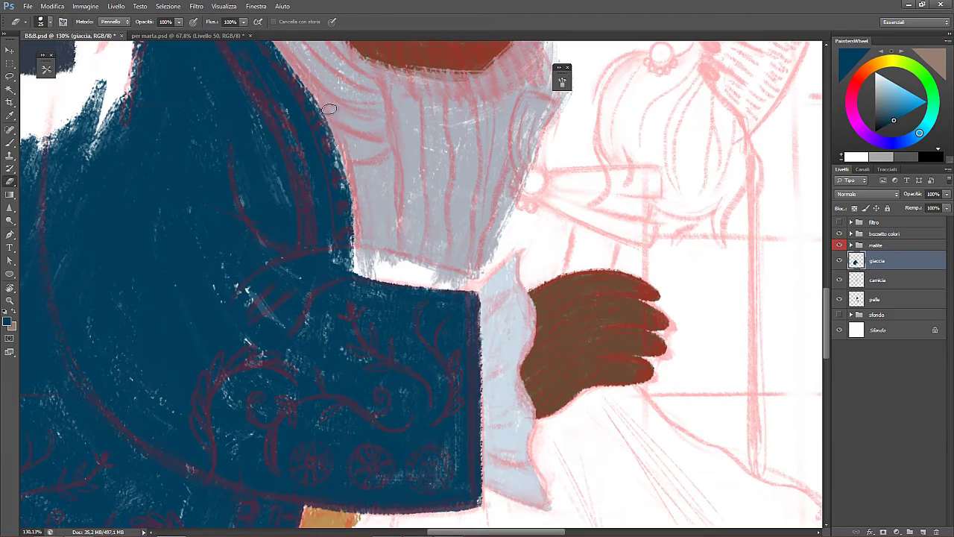
- Rotate the canvas, brush a clean dark blue front edge on the jacket beside the shirt, and reset the rotation
key(b)
key(r)
mouse_move(338, 183)
mouse_down()
mouse_move(535, 222)
mouse_move(447, 412)
mouse_up()
mouse_move(464, 407)
mouse_down()
mouse_move(398, 271)
mouse_move(388, 273)
mouse_up()
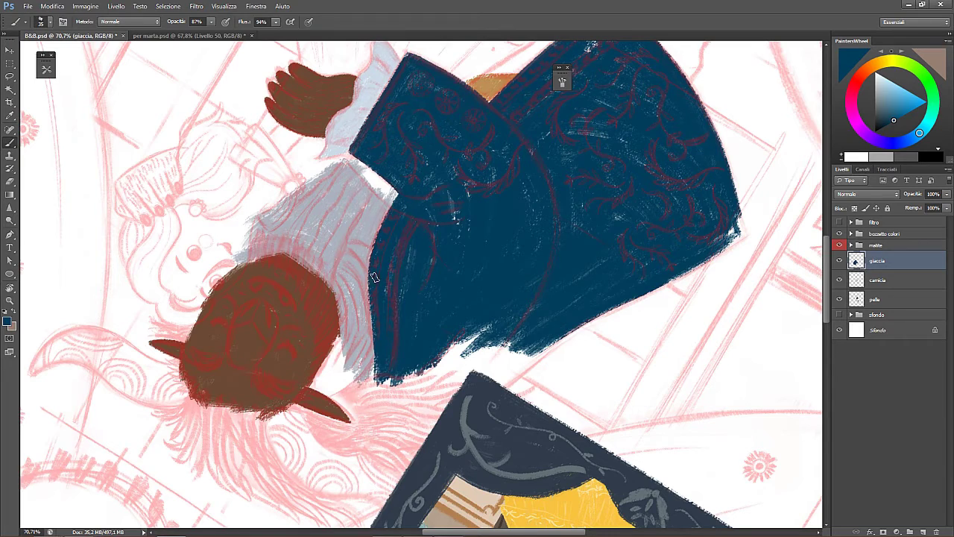
scroll(375, 277, up, 3)
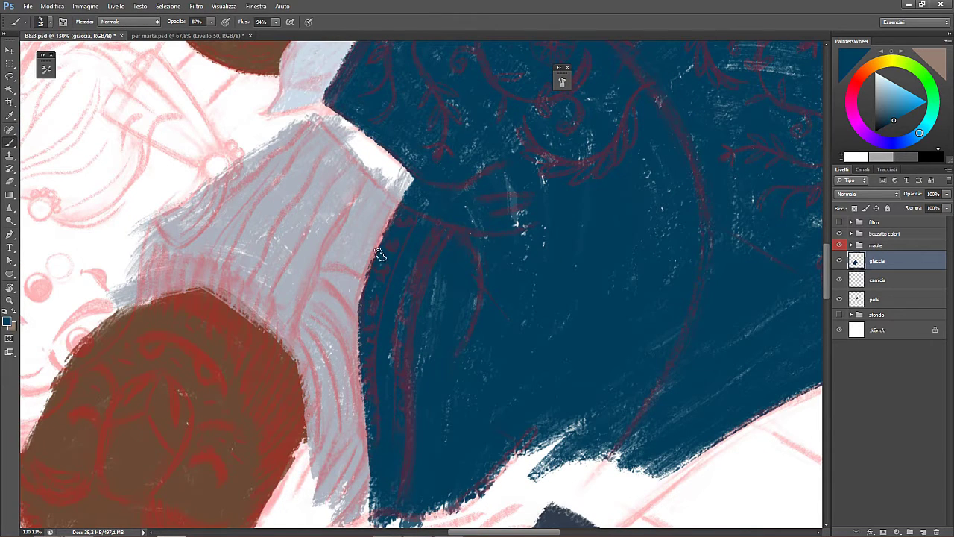
drag(393, 224, 413, 181)
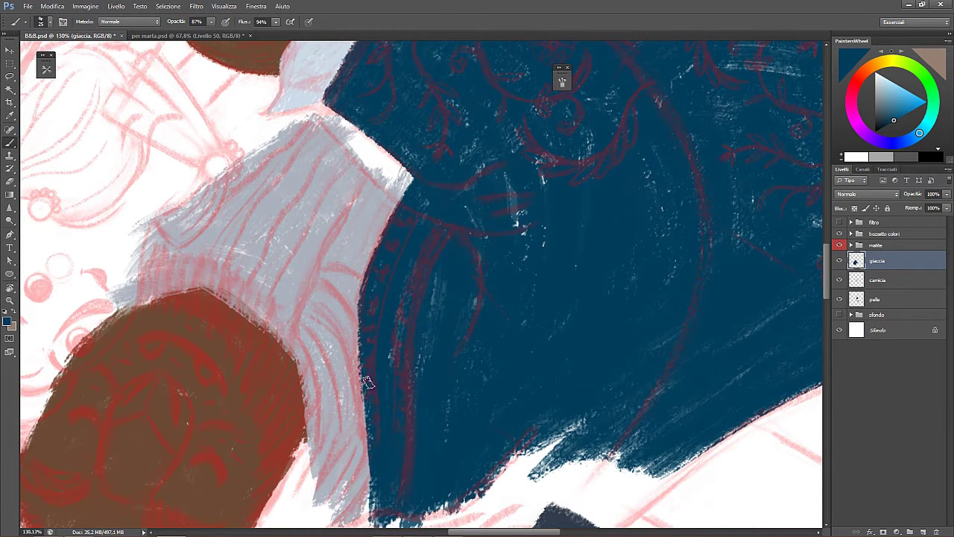
drag(368, 462, 360, 338)
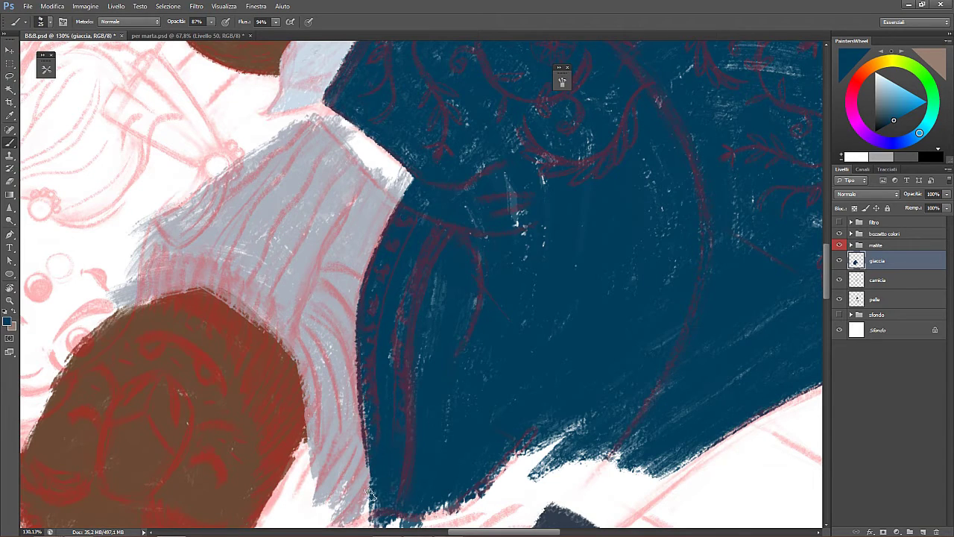
drag(370, 494, 361, 402)
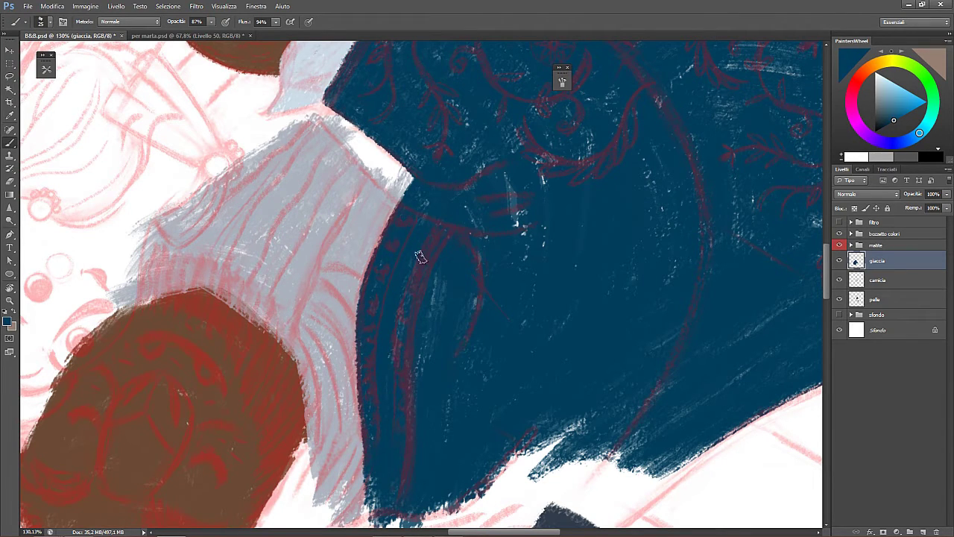
drag(374, 261, 404, 200)
key(Escape)
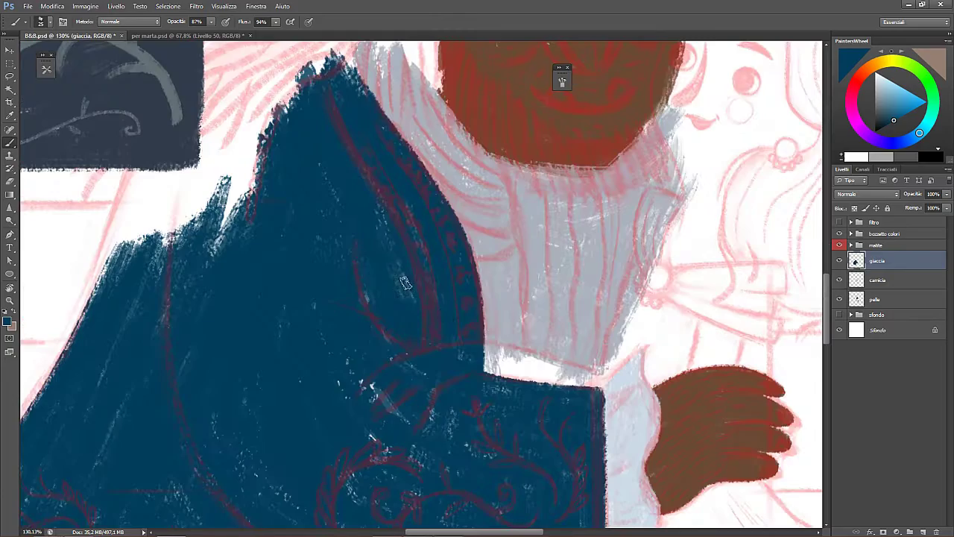
- Hide the "matite" group and switch to the "camicia" layer with the canvas rotated for erasing the shirt edge
key(z)
drag(499, 335, 373, 340)
mouse_move(538, 388)
mouse_down()
mouse_move(559, 389)
mouse_move(690, 318)
mouse_up()
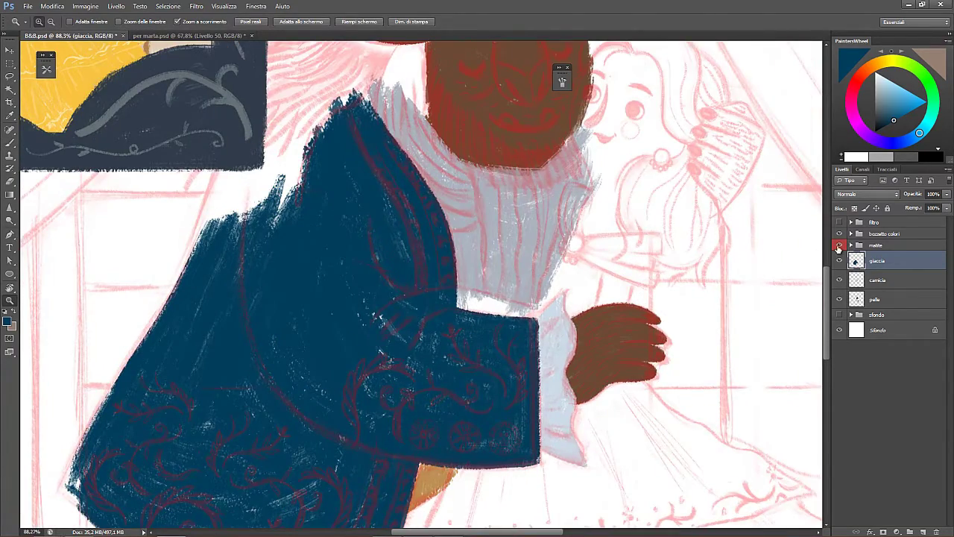
click(838, 246)
click(877, 280)
key(r)
mouse_move(370, 445)
mouse_down()
mouse_move(342, 434)
mouse_move(462, 407)
mouse_move(269, 288)
mouse_up()
key(e)
- Return to the "giaccia" layer and clean the jacket's outer and sleeve edges with the eraser and brush on a rotated canvas
click(880, 262)
key(r)
key(e)
key(b)
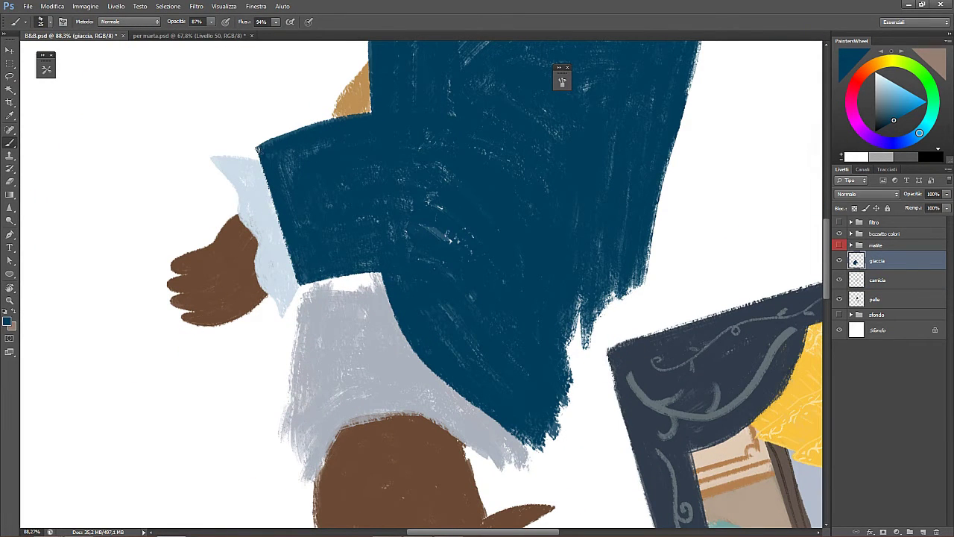
key(Escape)
key(ctrl+space)
drag(444, 319, 409, 313)
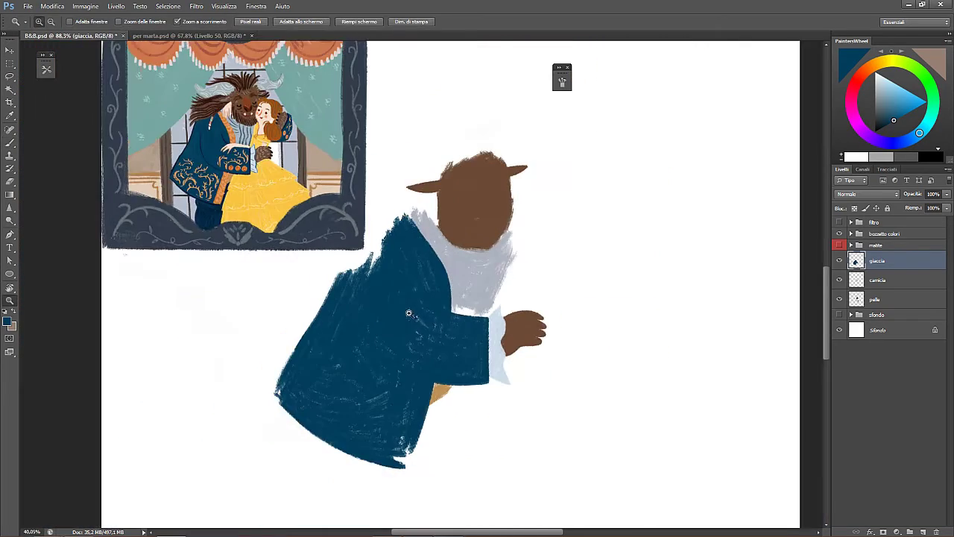
- Brush the jacket's lower hem in dark blue up to its front corner and show the "matite" group
drag(294, 428, 343, 425)
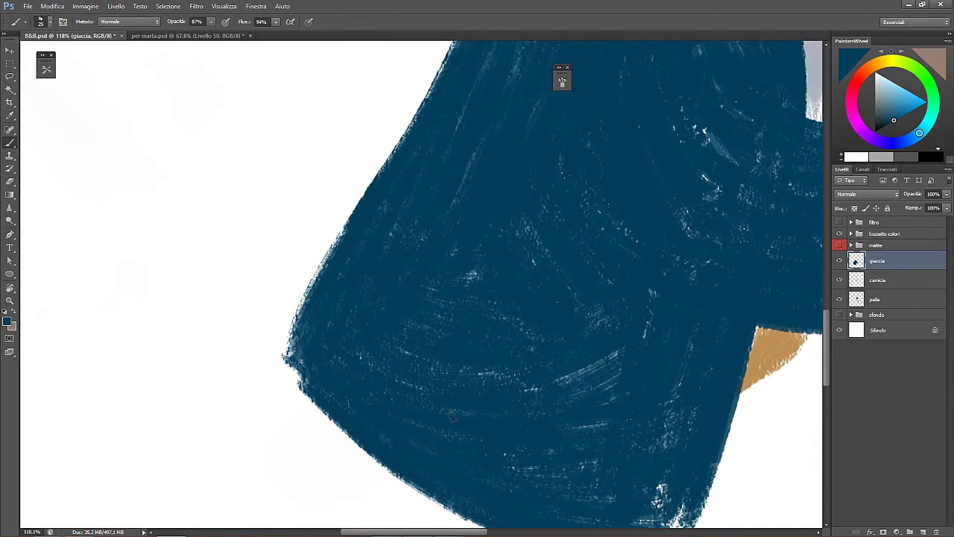
key(ctrl+space)
drag(591, 437, 474, 356)
key(space)
mouse_move(551, 408)
mouse_down()
mouse_move(601, 425)
mouse_move(535, 420)
mouse_move(558, 307)
mouse_move(582, 332)
mouse_up()
drag(564, 429, 586, 322)
key(ctrl+space)
drag(578, 365, 534, 358)
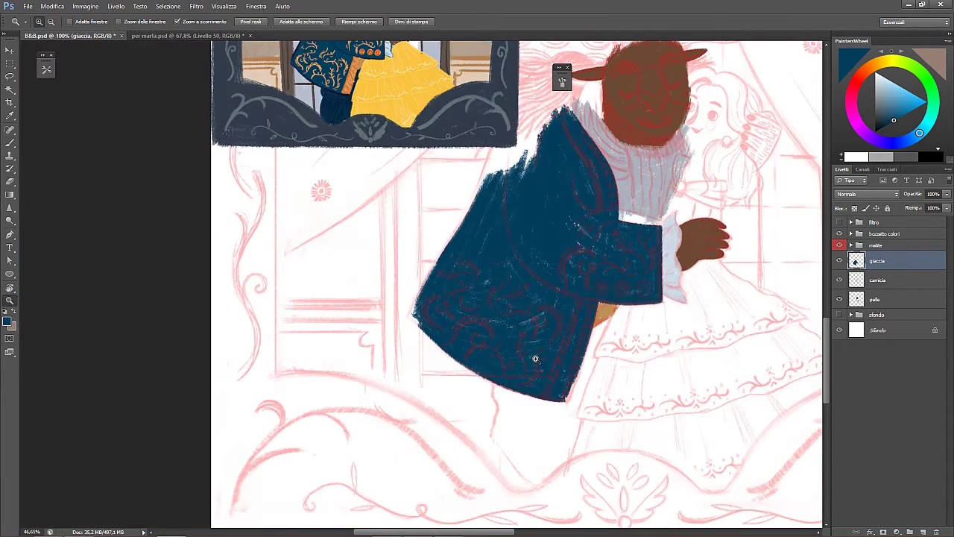
- Rotate the canvas and sharpen the front corner of the jacket's hem with dark blue
mouse_move(475, 473)
mouse_down()
mouse_move(419, 465)
mouse_move(463, 466)
mouse_up()
key(r)
mouse_move(657, 265)
mouse_down()
mouse_move(649, 368)
mouse_move(475, 401)
mouse_up()
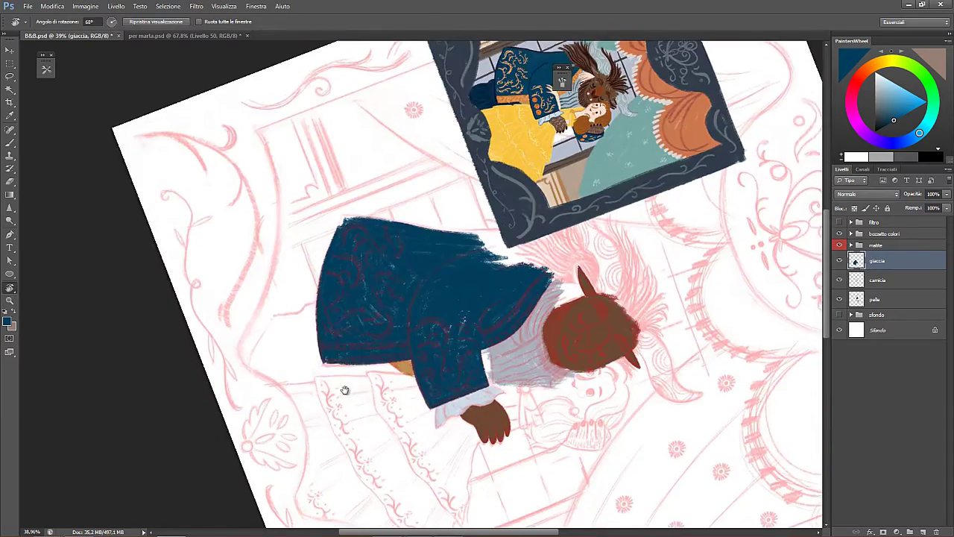
key(ctrl+space)
drag(311, 380, 343, 369)
key(b)
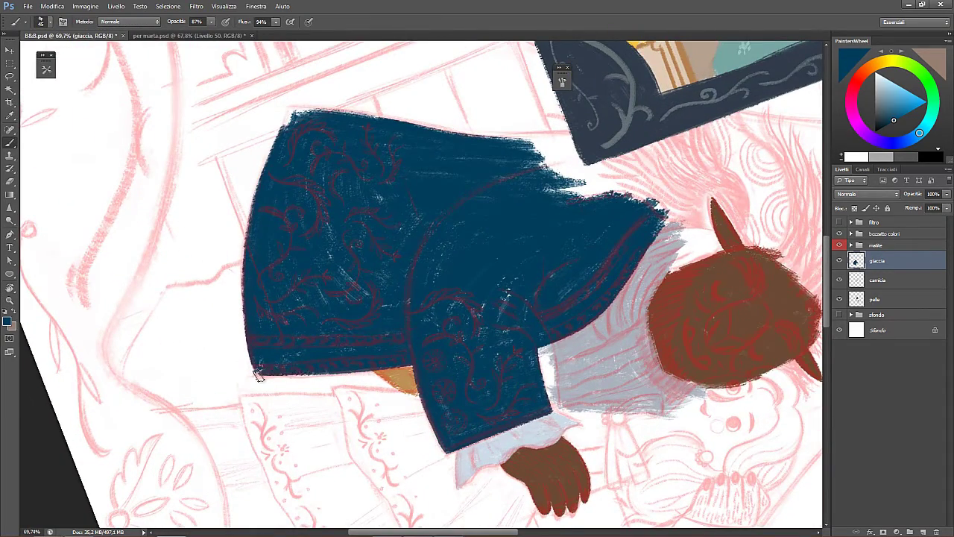
drag(259, 375, 279, 373)
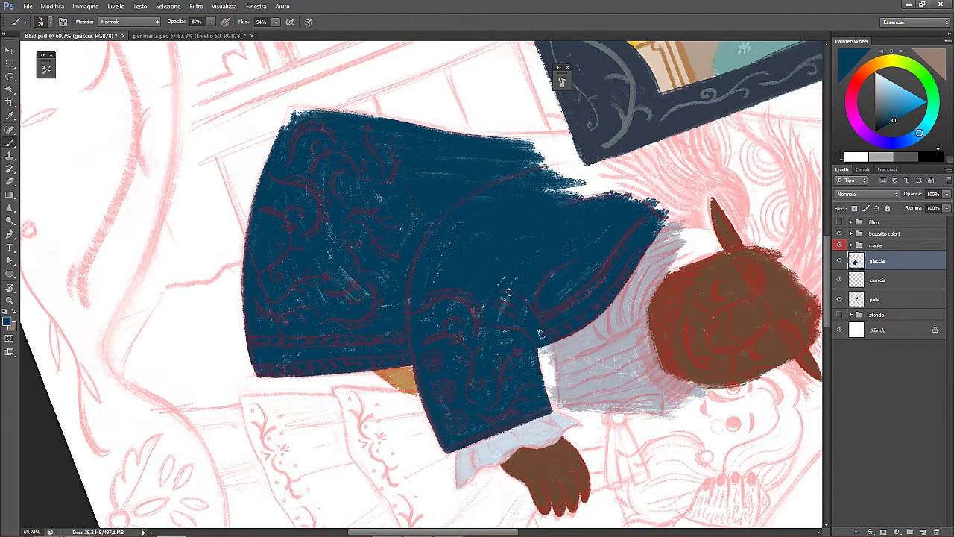
- Hide the "bozzetto colori" group, rotate the canvas back, and fill the jacket's shoulder and back outline with dark blue
key(space)
drag(546, 218, 487, 311)
click(840, 234)
key(r)
drag(630, 276, 572, 167)
key(b)
mouse_move(473, 184)
mouse_down()
mouse_move(447, 216)
mouse_move(493, 186)
mouse_move(468, 224)
mouse_move(492, 200)
mouse_move(536, 198)
mouse_move(471, 246)
mouse_move(390, 276)
mouse_move(375, 261)
mouse_move(403, 196)
mouse_move(446, 138)
mouse_move(477, 125)
mouse_move(498, 131)
mouse_move(477, 158)
mouse_up()
key(Escape)
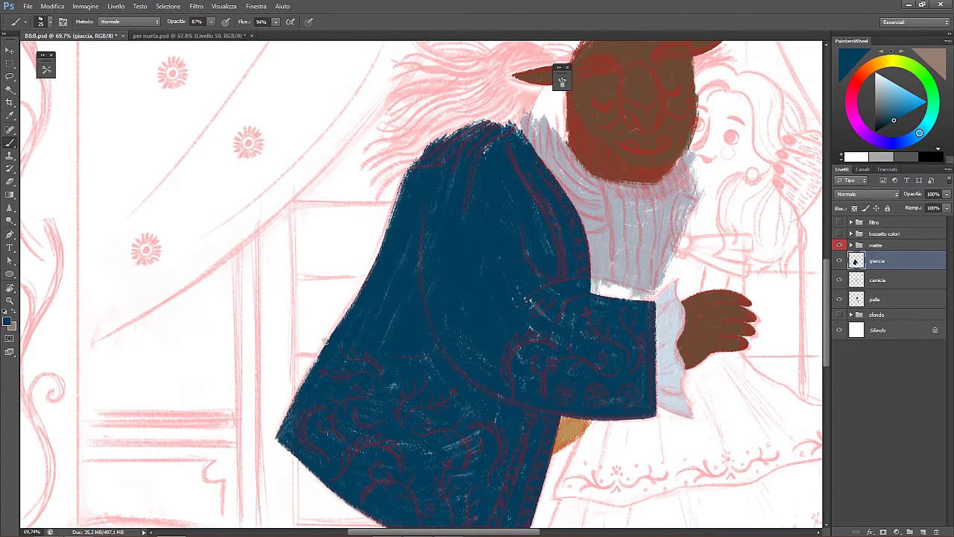
- Hide the "matite" group and show the "sfondo" group to view the jacket against the background
key(z)
drag(520, 327, 469, 329)
click(840, 245)
drag(576, 361, 454, 370)
click(839, 315)
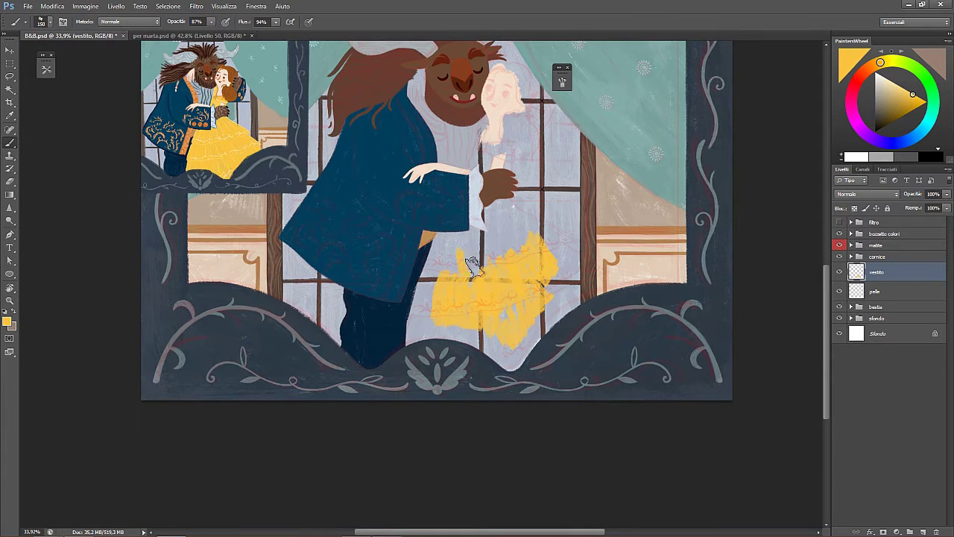
- Block in the middle of Belle's skirt with broad yellow strokes on the "vestito" layer
drag(474, 267, 563, 248)
key(z)
key(b)
mouse_move(486, 222)
mouse_down()
mouse_move(527, 251)
mouse_move(538, 243)
mouse_up()
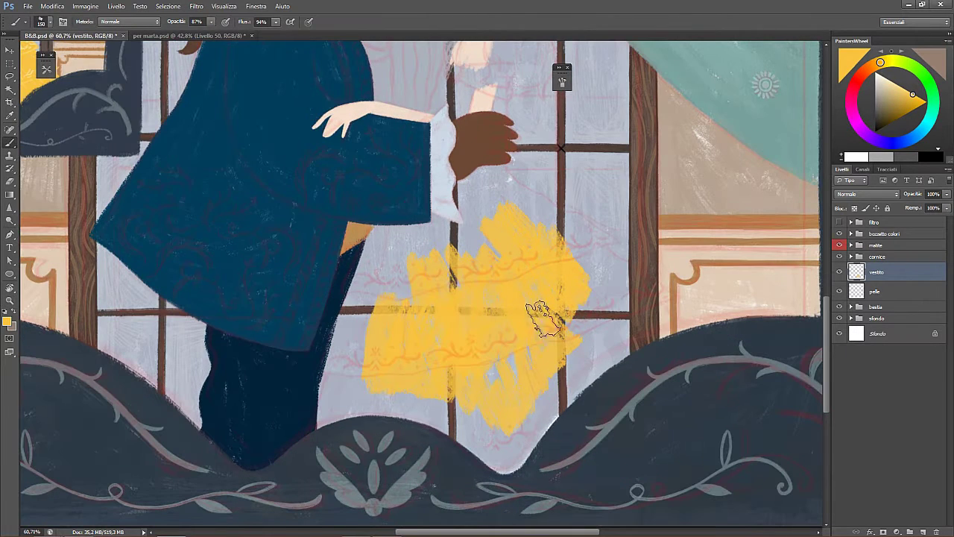
- Reduce the brush to 70 and paint the skirt's upper tier contour beside the beast's trousers in yellow
key(bracketleft)
key(bracketleft)
key(bracketleft)
key(bracketleft)
key(bracketleft)
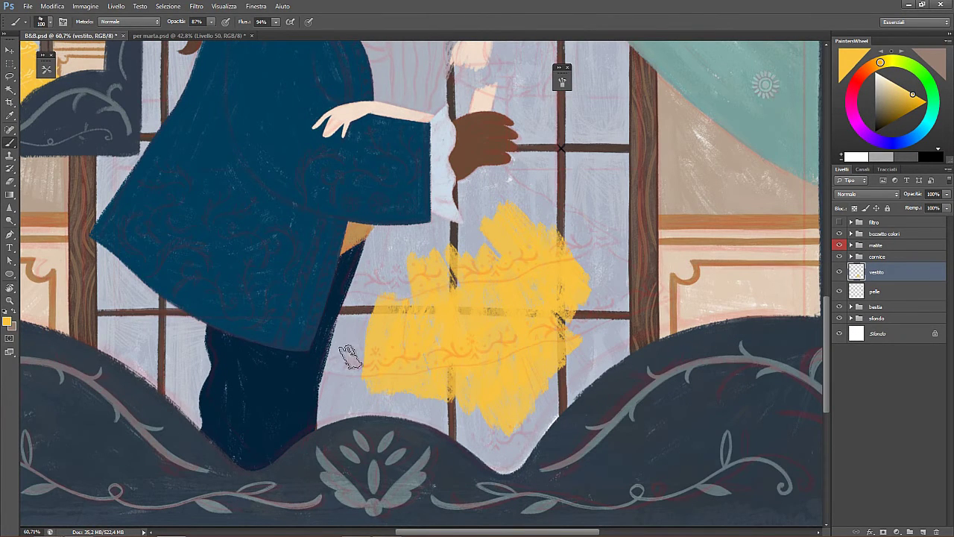
key(bracketleft)
key(bracketleft)
key(bracketleft)
mouse_move(348, 357)
mouse_down()
mouse_move(382, 248)
mouse_move(403, 287)
mouse_move(400, 246)
mouse_move(426, 243)
mouse_up()
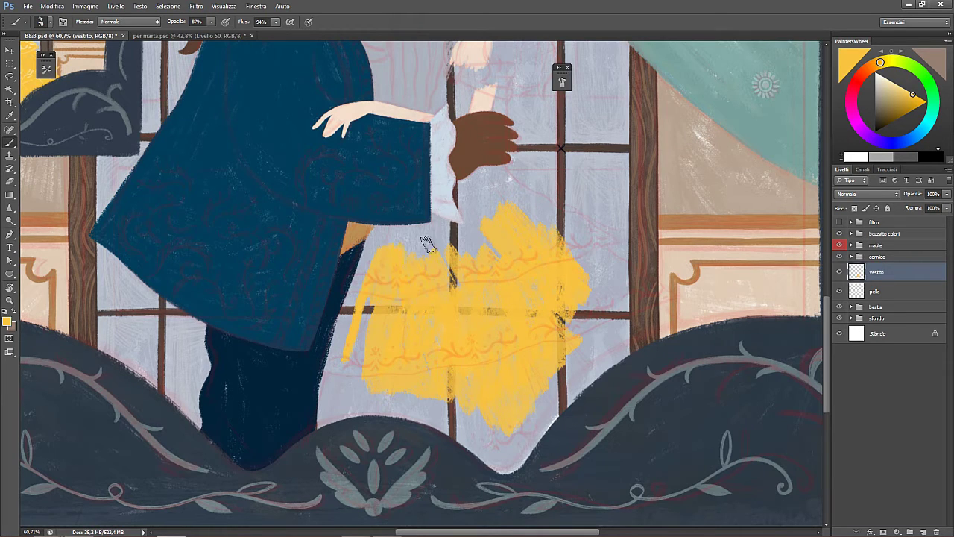
- Enlarge the brush to 80, extend the yellow skirt up toward the beast's hand with "matite" briefly hidden, and erase stray paint
key(bracketright)
click(839, 244)
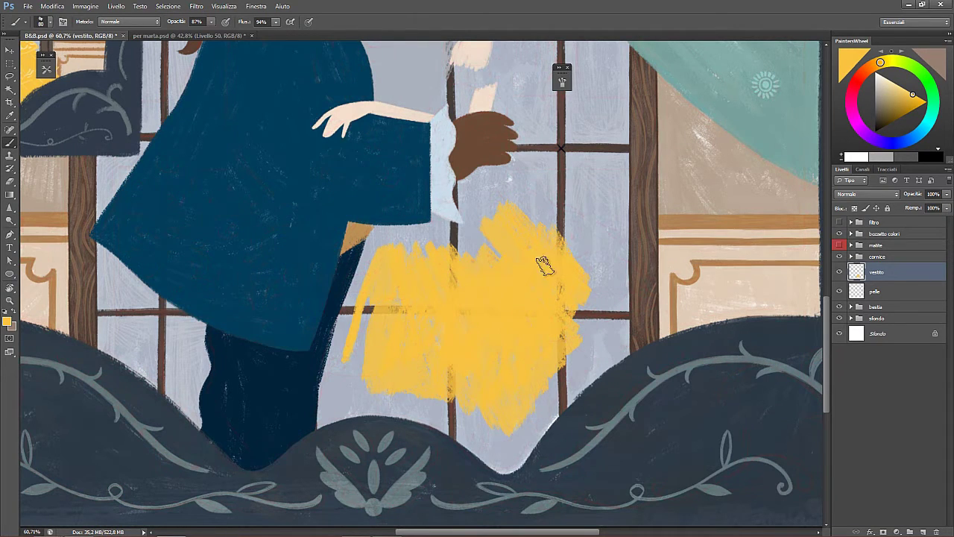
mouse_move(544, 266)
mouse_down()
mouse_move(471, 237)
mouse_move(486, 240)
mouse_move(496, 172)
mouse_move(550, 212)
mouse_move(556, 195)
mouse_move(596, 223)
mouse_up()
click(839, 244)
key(e)
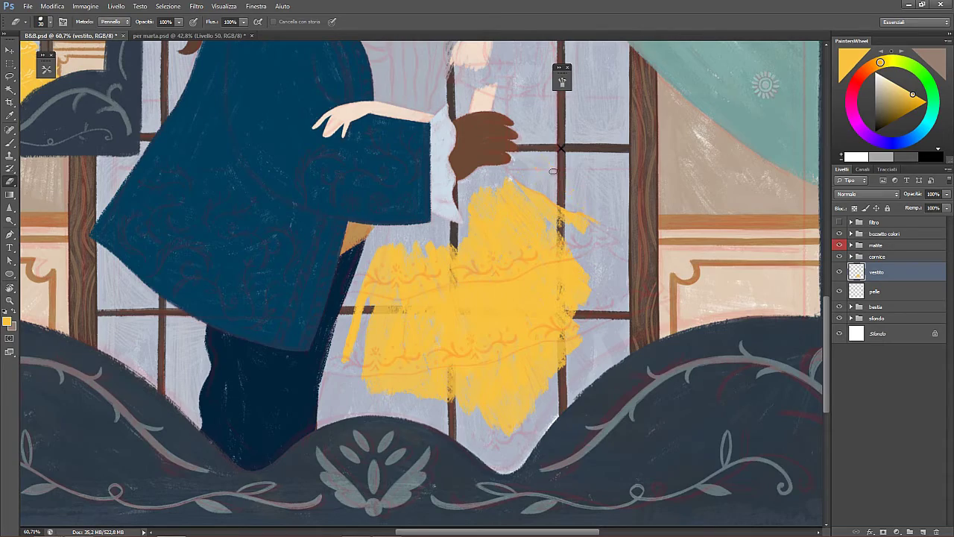
- Extend the yellow skirt down along the beast's trousers to the curved edge of the lower frame
double_click(10, 301)
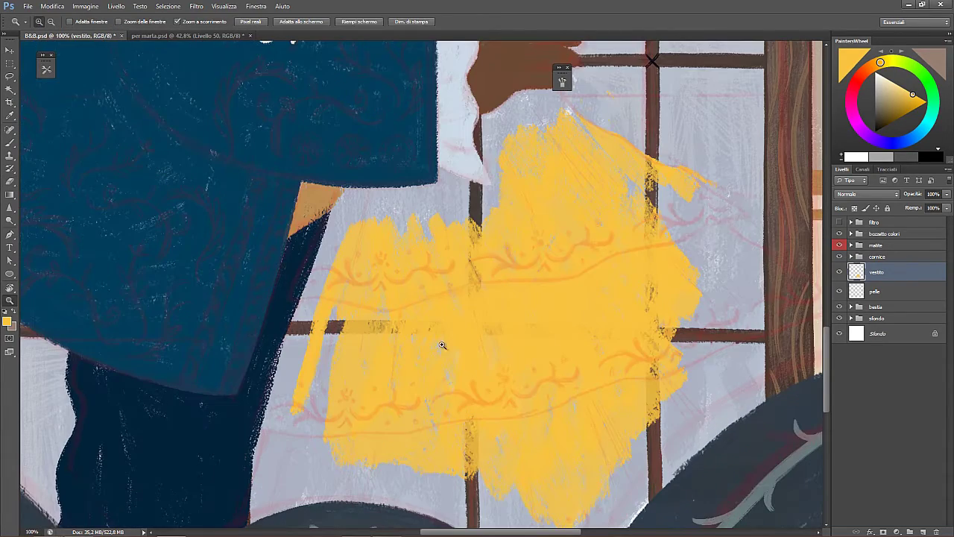
key(b)
drag(333, 270, 281, 427)
key(z)
drag(338, 322, 313, 304)
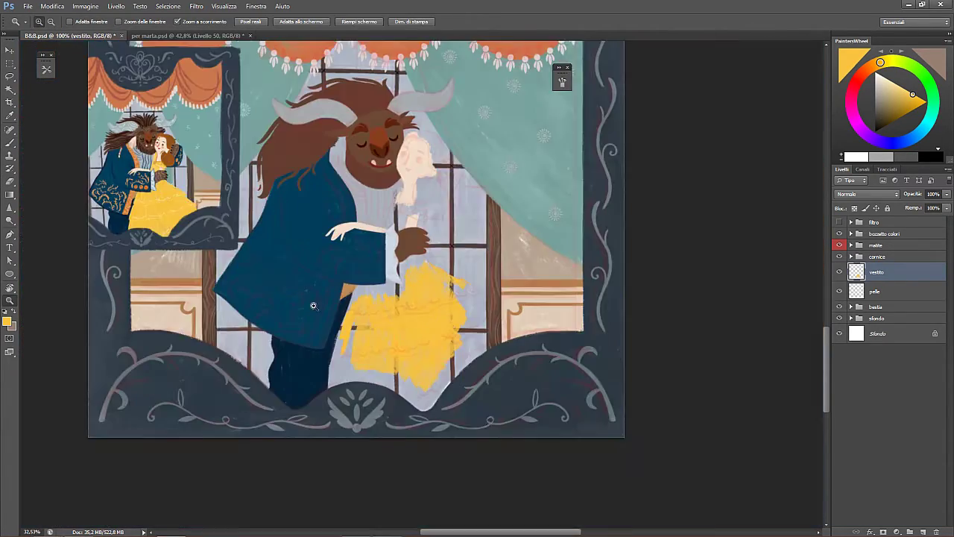
mouse_move(97, 196)
mouse_down()
mouse_move(185, 212)
mouse_move(137, 216)
mouse_up()
double_click(11, 302)
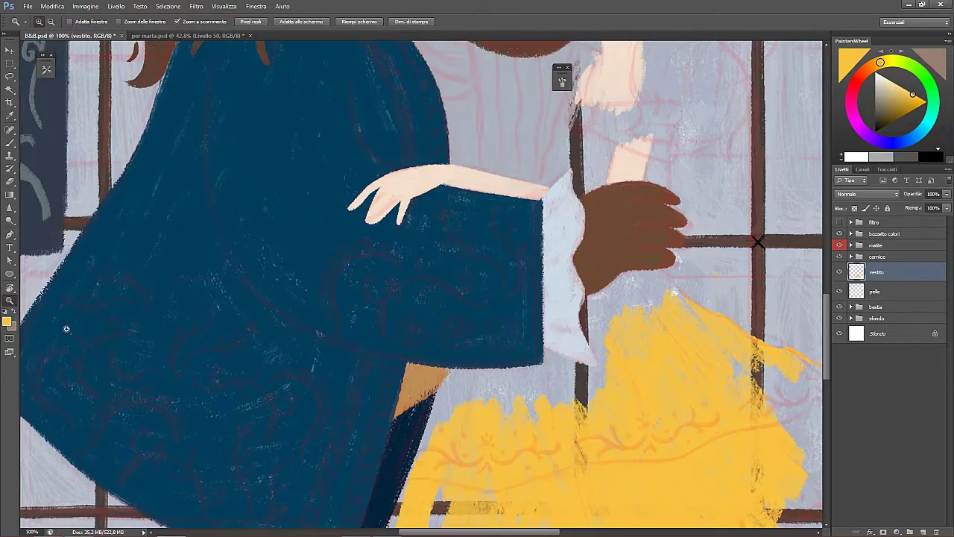
drag(474, 483, 415, 185)
key(b)
mouse_move(312, 342)
mouse_down()
mouse_move(281, 398)
mouse_move(332, 295)
mouse_move(313, 368)
mouse_move(319, 392)
mouse_move(338, 379)
mouse_move(369, 300)
mouse_move(367, 358)
mouse_move(424, 323)
mouse_up()
drag(393, 199, 368, 283)
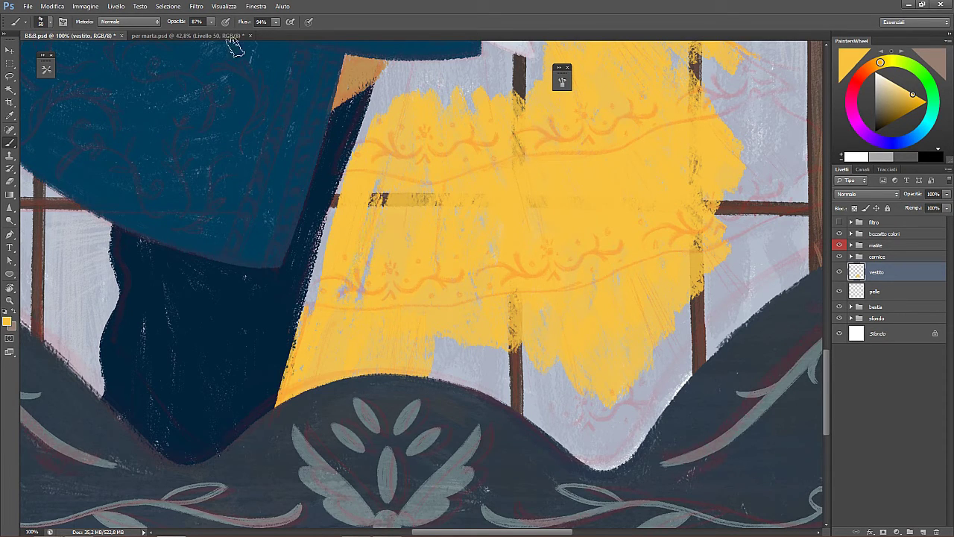
- Set the brush opacity to 84% and fill the skirt's base in yellow along the frame's crest and into its dip
click(211, 22)
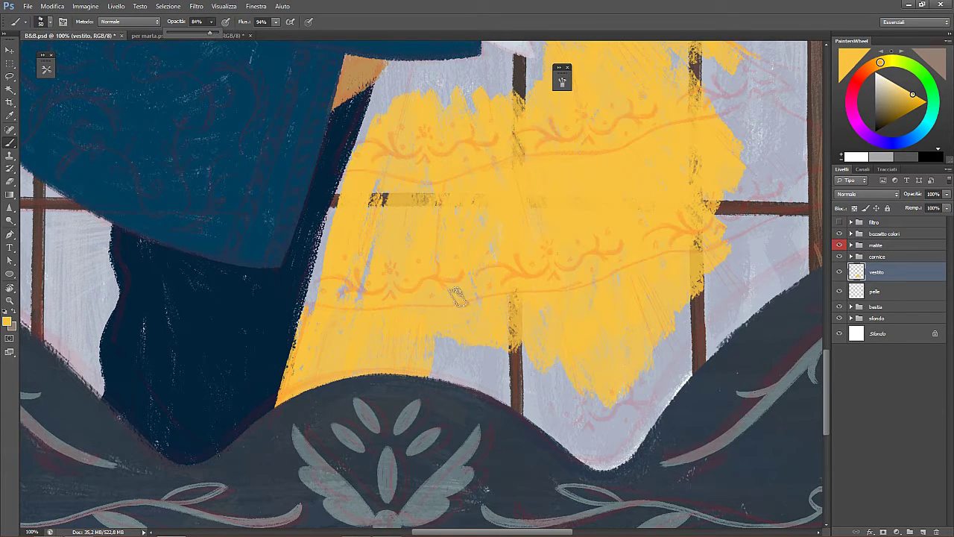
mouse_move(457, 295)
mouse_down()
mouse_move(446, 400)
mouse_move(447, 369)
mouse_move(497, 355)
mouse_move(492, 339)
mouse_move(436, 350)
mouse_move(541, 421)
mouse_move(467, 358)
mouse_move(589, 421)
mouse_move(492, 337)
mouse_move(509, 320)
mouse_move(518, 358)
mouse_move(503, 390)
mouse_up()
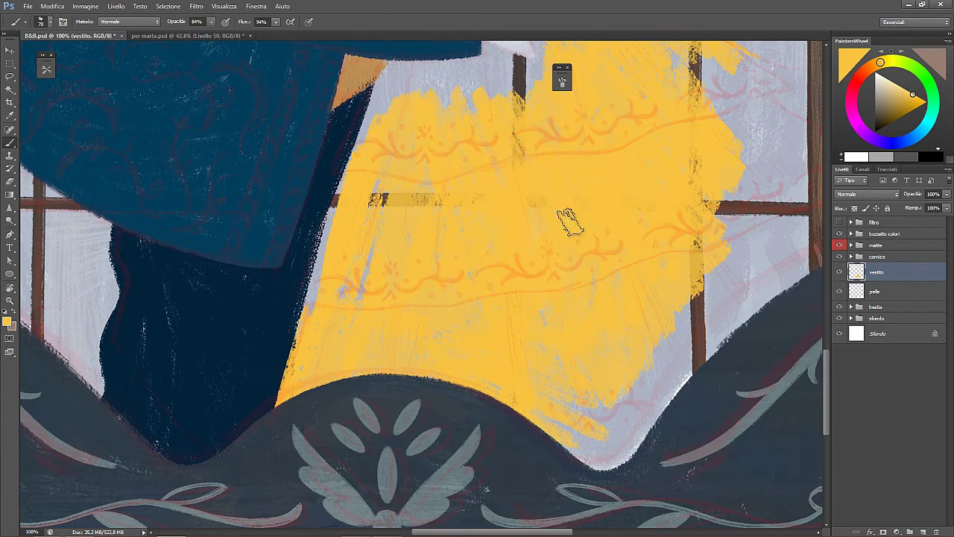
mouse_move(370, 214)
mouse_down()
mouse_move(380, 196)
mouse_move(401, 194)
mouse_up()
mouse_move(619, 364)
mouse_down()
mouse_move(584, 369)
mouse_move(414, 330)
mouse_up()
drag(446, 335, 480, 358)
mouse_move(440, 351)
mouse_down()
mouse_move(420, 351)
mouse_move(398, 375)
mouse_move(432, 391)
mouse_up()
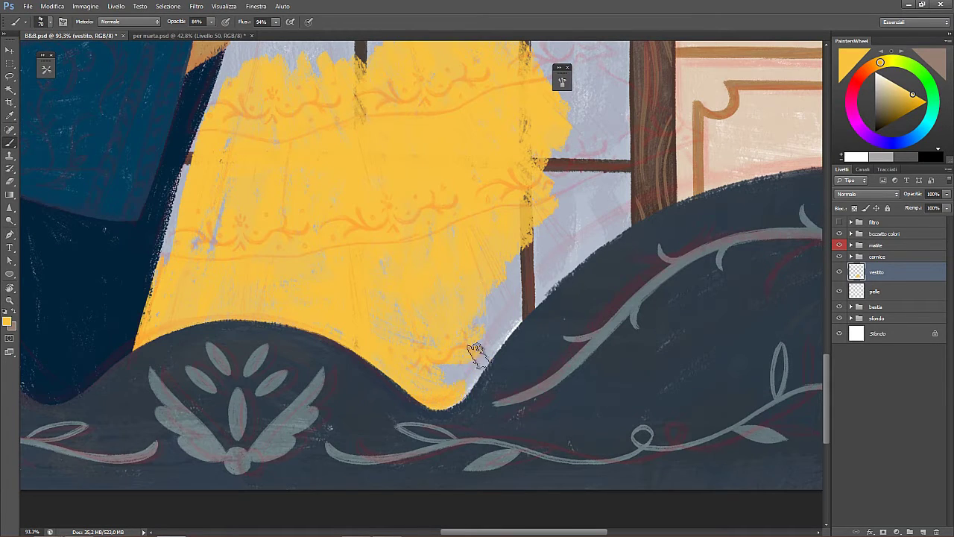
- Extend the yellow hem up the frame's outer slope, hide the "matite" group, and save the document
mouse_move(476, 354)
mouse_down()
mouse_move(528, 264)
mouse_move(482, 311)
mouse_move(465, 341)
mouse_move(550, 243)
mouse_move(591, 227)
mouse_up()
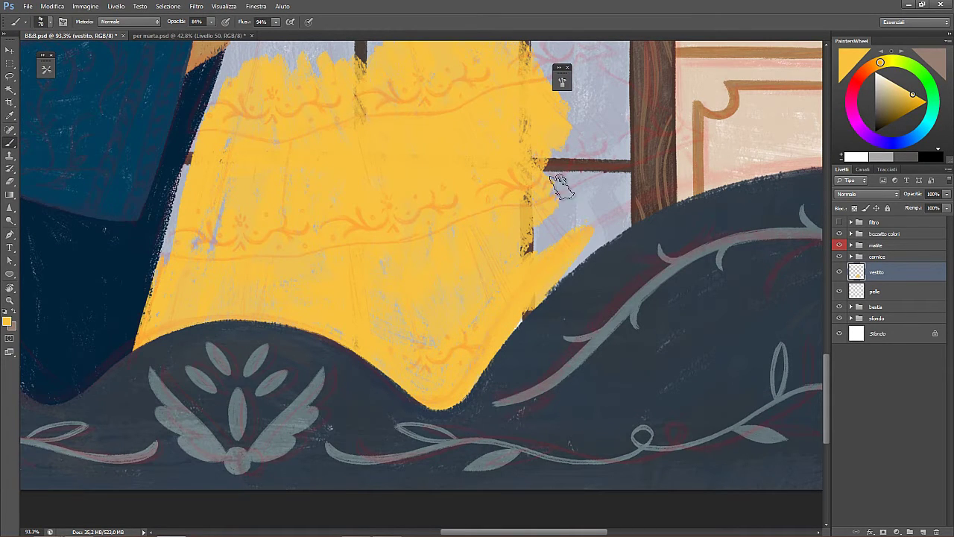
mouse_move(560, 186)
mouse_down()
mouse_move(528, 207)
mouse_move(534, 250)
mouse_up()
click(840, 245)
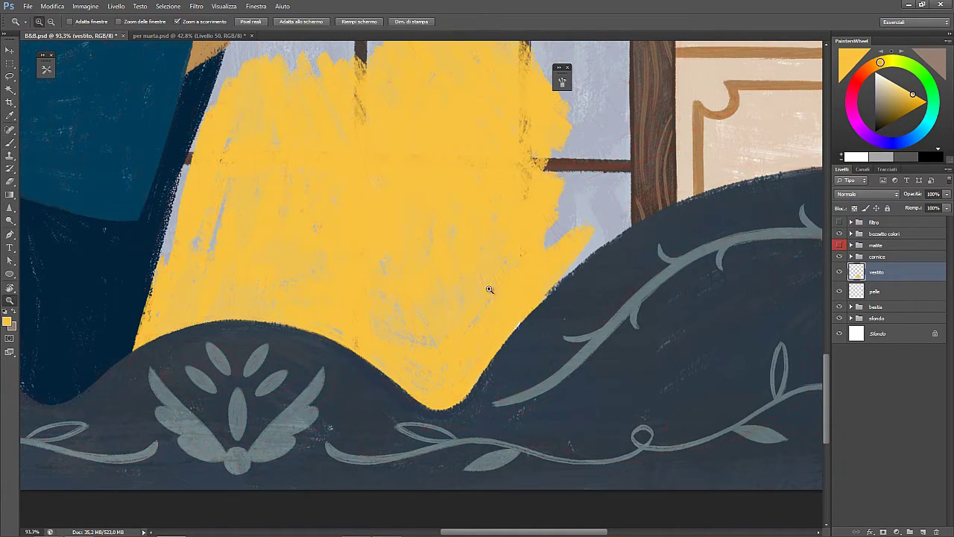
drag(488, 292, 492, 378)
key(ctrl+s)
drag(505, 340, 479, 331)
alt+click(478, 330)
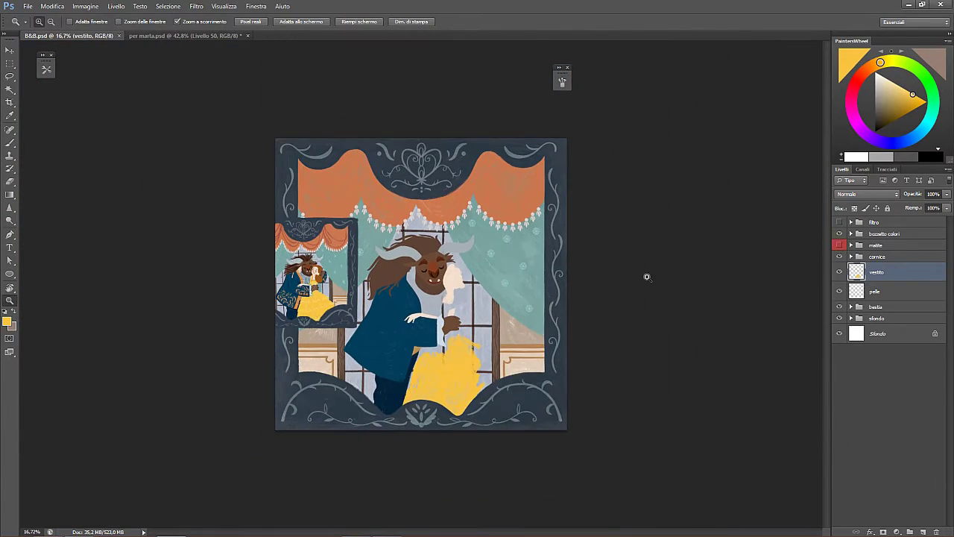
- Complete the yellow skirt up to the jacket and the beast's hand, shape its tiered outer edge, and save the document
drag(478, 407, 515, 440)
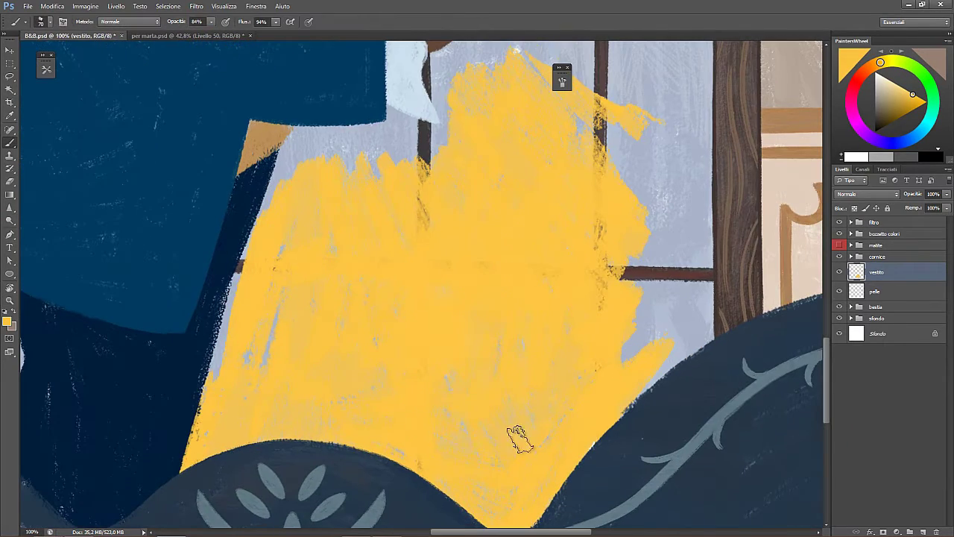
key(b)
mouse_move(321, 153)
mouse_down()
mouse_move(408, 141)
mouse_move(315, 174)
mouse_move(423, 182)
mouse_move(404, 209)
mouse_move(299, 220)
mouse_move(262, 245)
mouse_move(261, 279)
mouse_up()
mouse_move(654, 303)
mouse_down()
mouse_move(606, 198)
mouse_move(650, 322)
mouse_move(696, 315)
mouse_move(708, 328)
mouse_up()
key(z)
drag(605, 344, 569, 345)
key(ctrl+s)
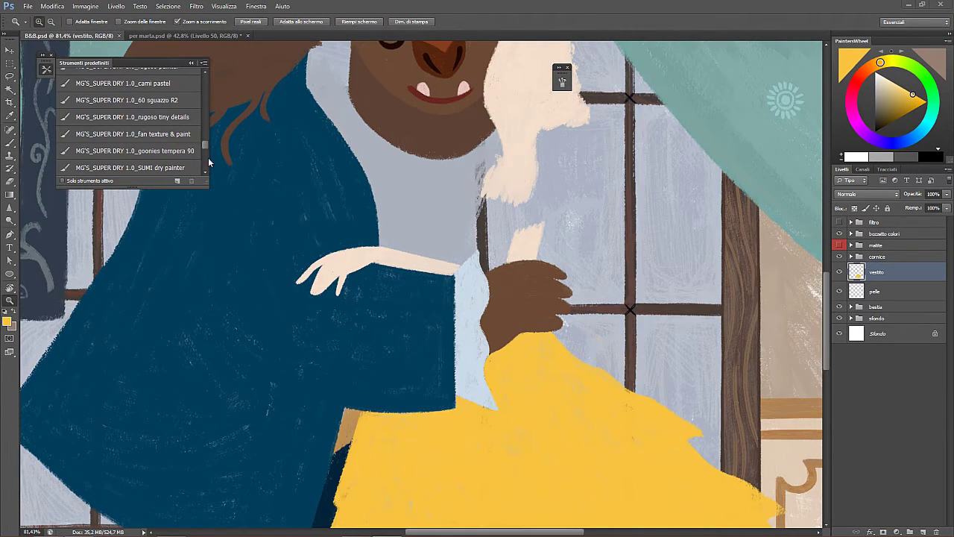
- Choose the "goonies tempera 90" brush, show the "matite" group, and paint the dress's off-shoulder neckline band yellow
click(135, 151)
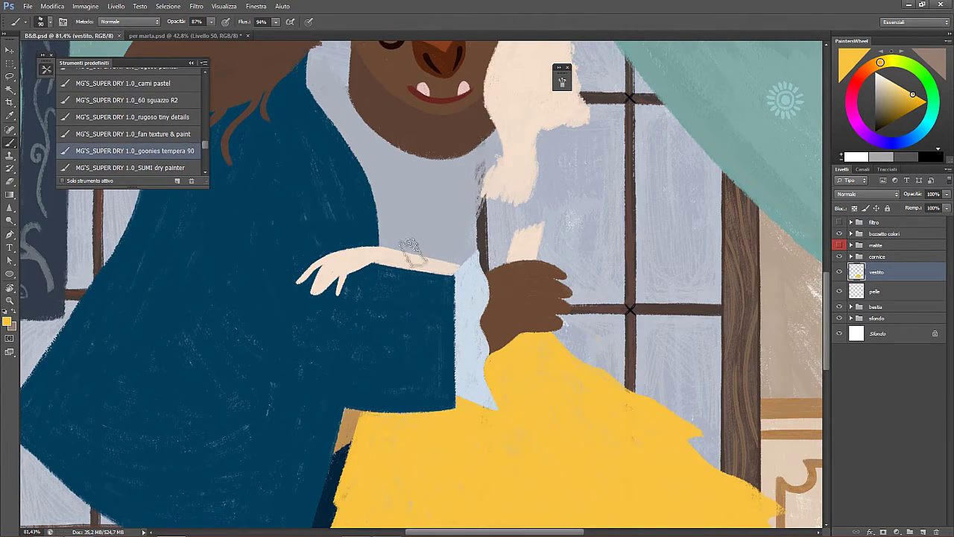
key(F5)
key(F5)
click(839, 245)
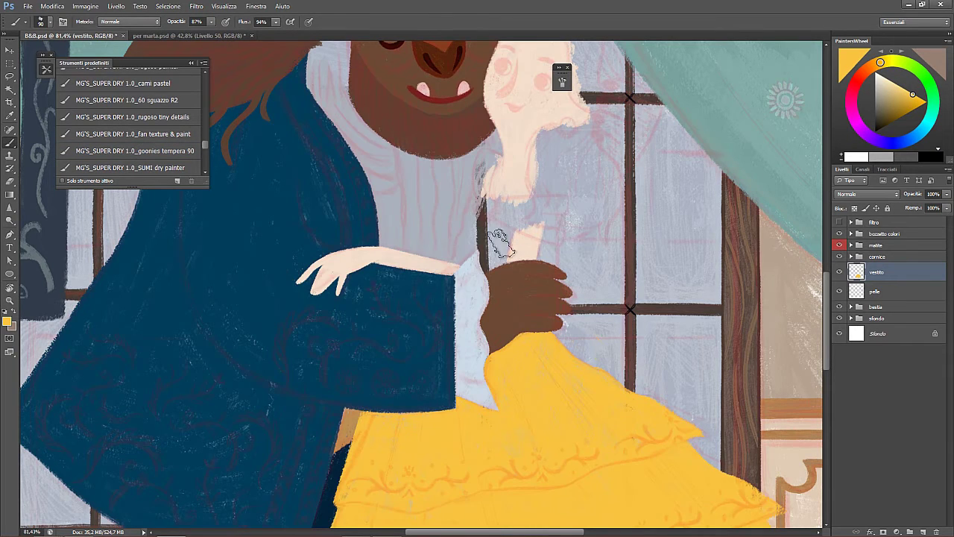
mouse_move(491, 218)
mouse_down()
mouse_move(537, 215)
mouse_move(524, 222)
mouse_up()
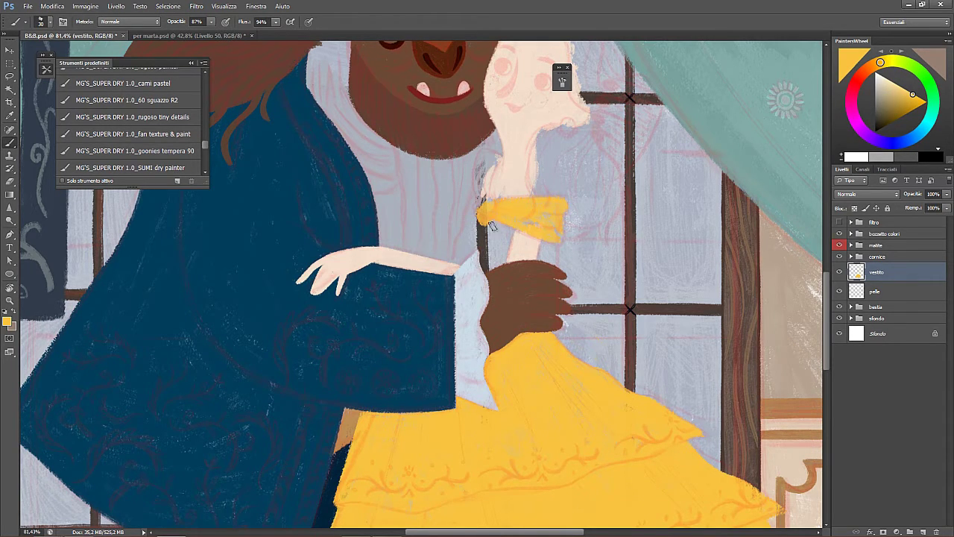
- Paint the dress's front shoulder strap and the bodice between neckline, cuff and hand in yellow
scroll(492, 226, up, 2)
mouse_move(467, 223)
mouse_down()
mouse_move(481, 196)
mouse_move(504, 246)
mouse_move(486, 254)
mouse_move(492, 268)
mouse_move(469, 211)
mouse_move(483, 146)
mouse_move(488, 186)
mouse_up()
key(z)
drag(433, 210, 359, 209)
mouse_move(254, 280)
mouse_down()
mouse_move(330, 296)
mouse_move(318, 320)
mouse_move(501, 309)
mouse_up()
scroll(329, 295, up, 3)
key(h)
drag(355, 392, 612, 249)
key(b)
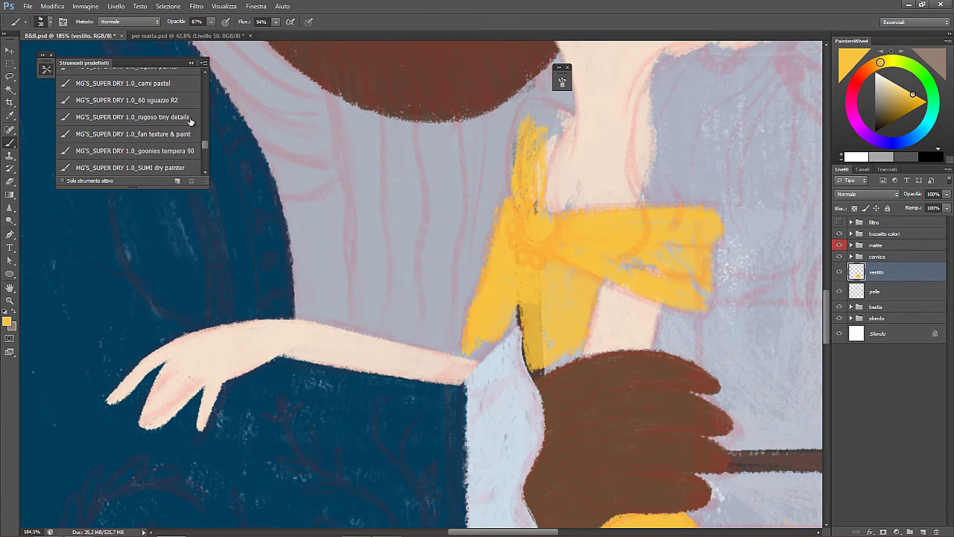
- Choose the "rugoso tiny details" brush and fill the bodice edge above the beast's light blue cuff in yellow, keeping the cuff clean
click(191, 121)
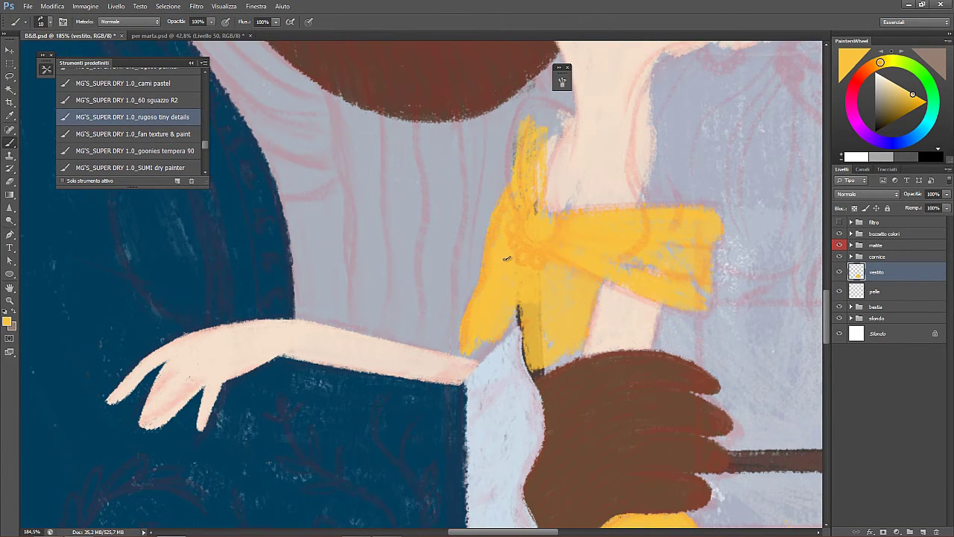
key(h)
drag(501, 256, 257, 277)
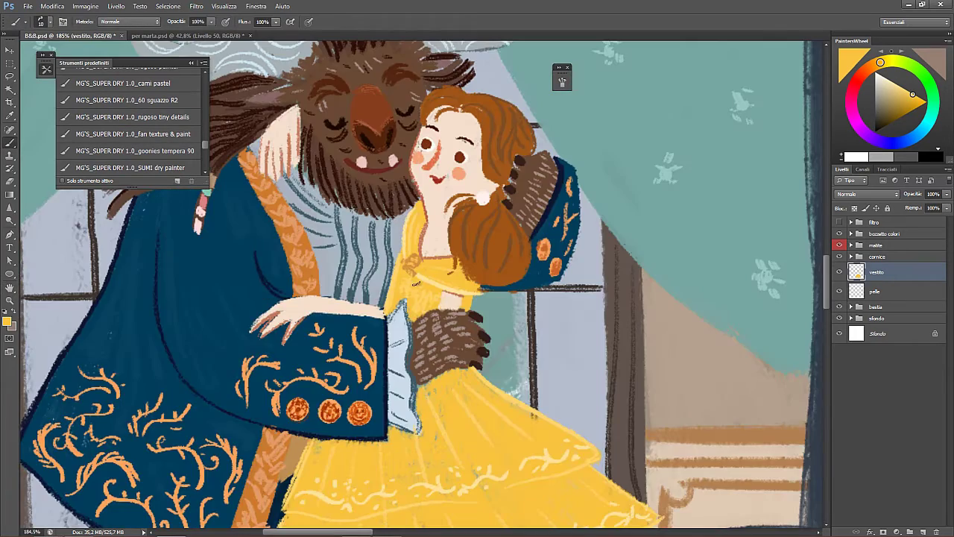
key(h)
drag(416, 283, 492, 344)
key(space)
drag(469, 311, 774, 387)
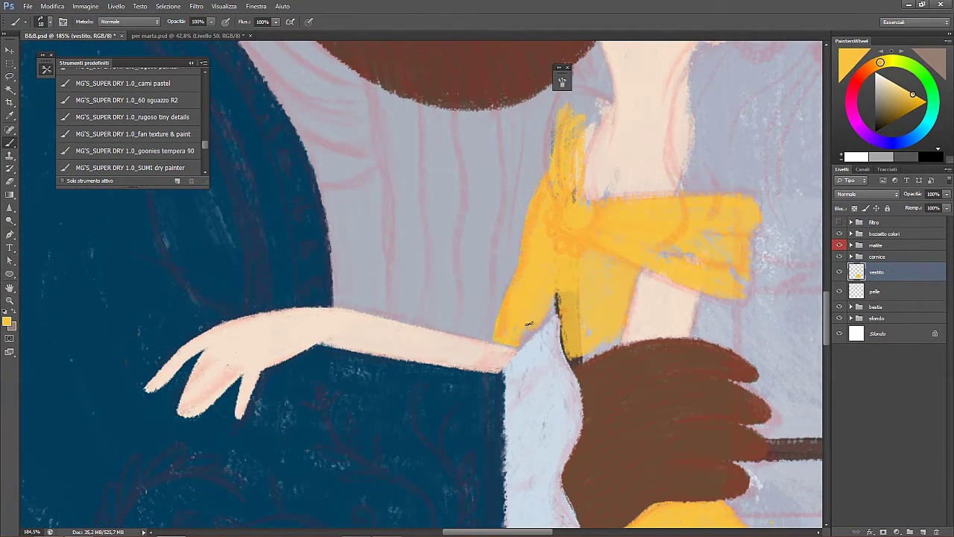
key(e)
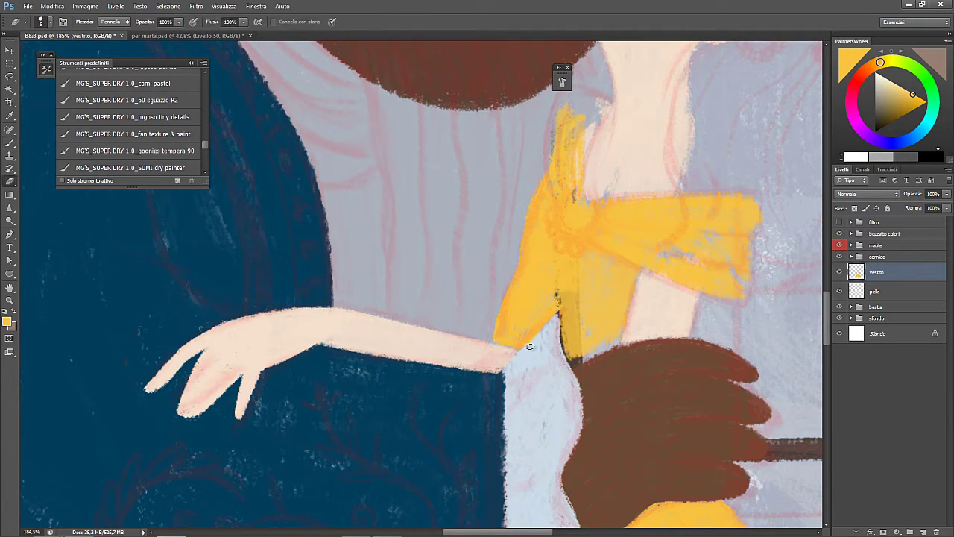
key(b)
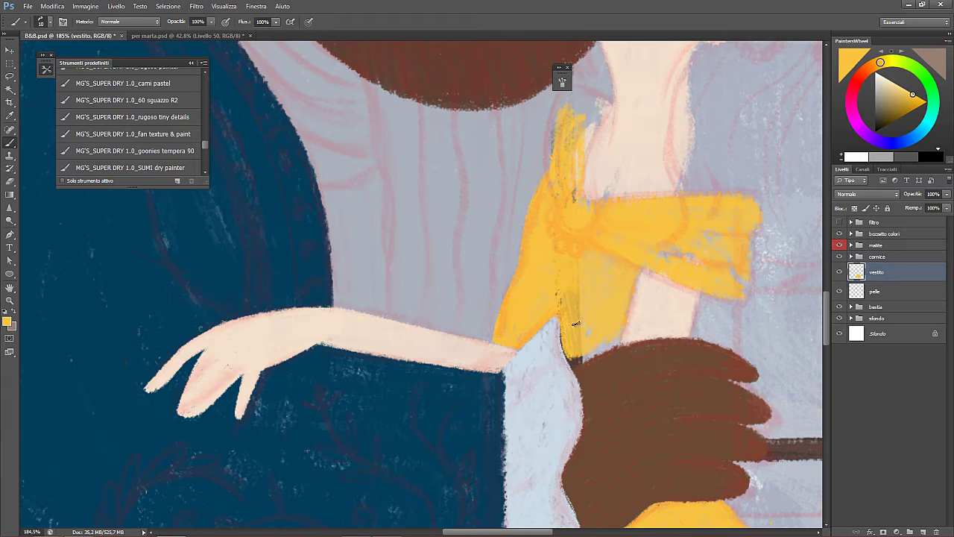
- Fill the remaining gaps in the yellow bodice between the cuff tip and the beast's hand
key(r)
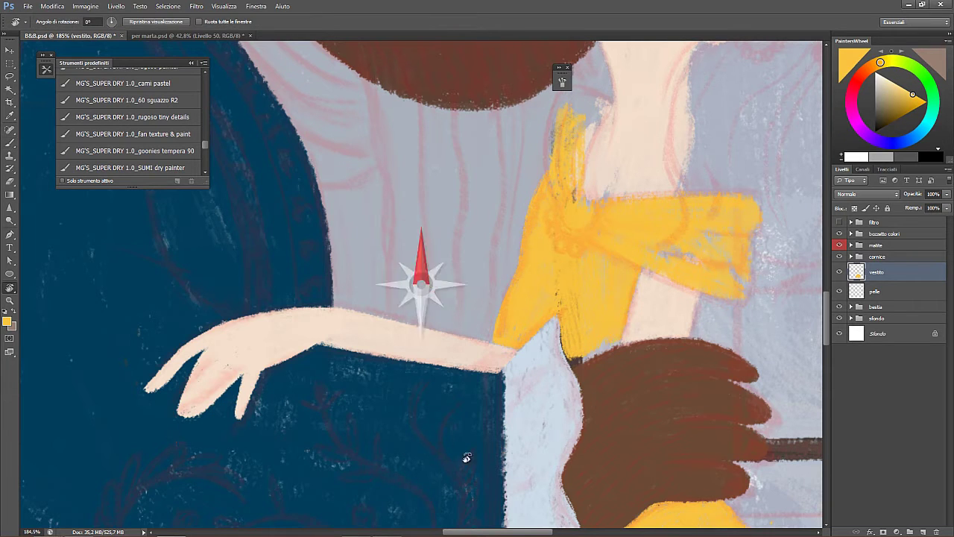
drag(464, 454, 453, 262)
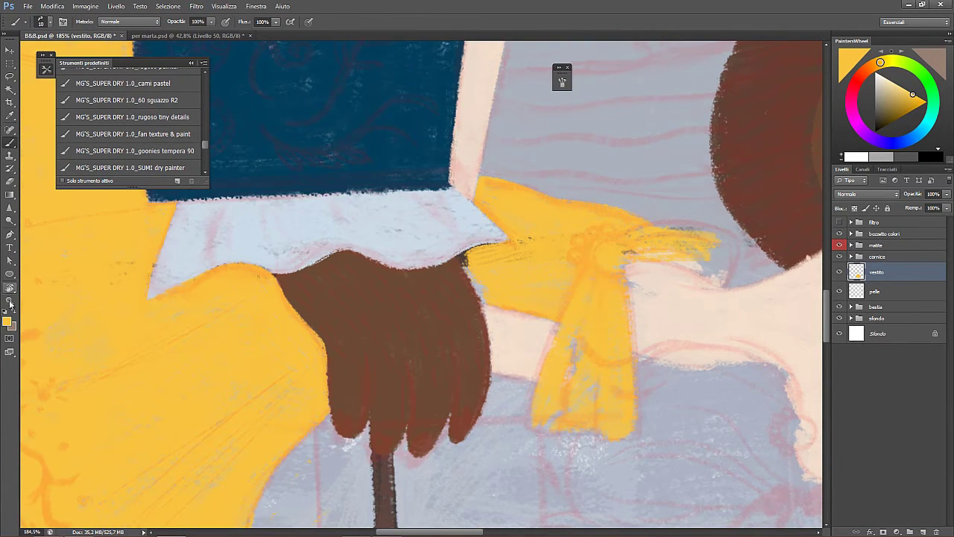
double_click(10, 302)
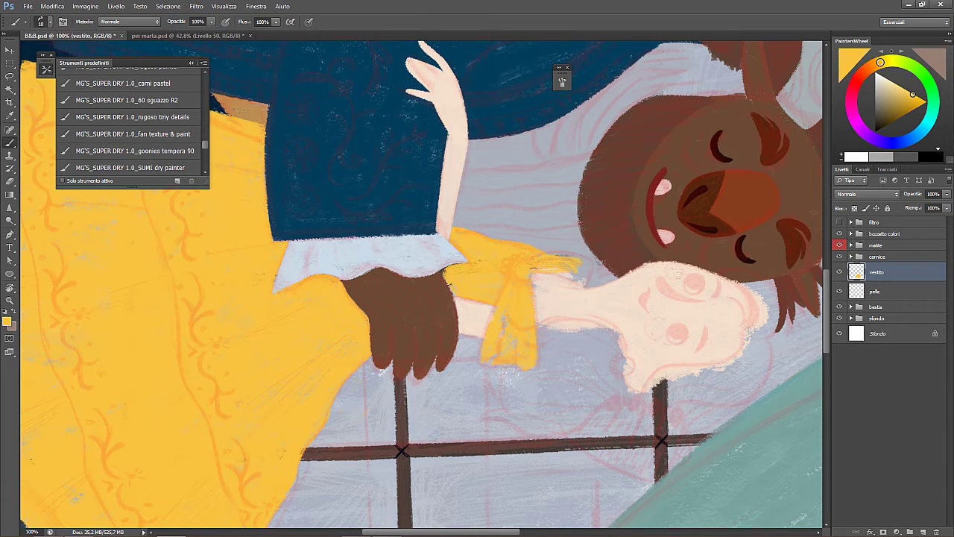
key(ctrl+space)
mouse_move(443, 268)
mouse_down()
mouse_move(492, 301)
mouse_move(501, 270)
mouse_move(601, 262)
mouse_up()
drag(453, 292, 468, 378)
scroll(663, 283, down, 6)
- Check the dress without the "matite" group, show the group again, and fill the gaps in the neckline band in yellow
click(839, 246)
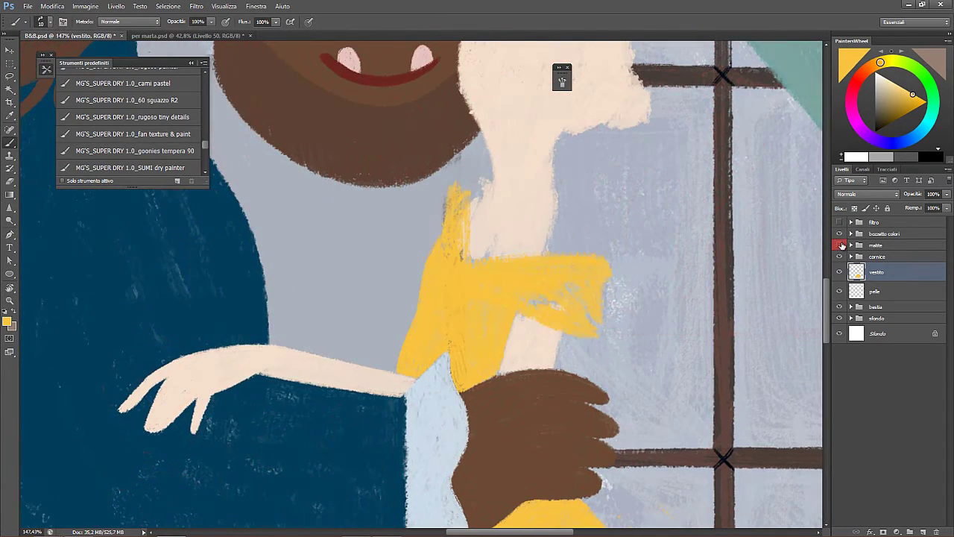
click(839, 246)
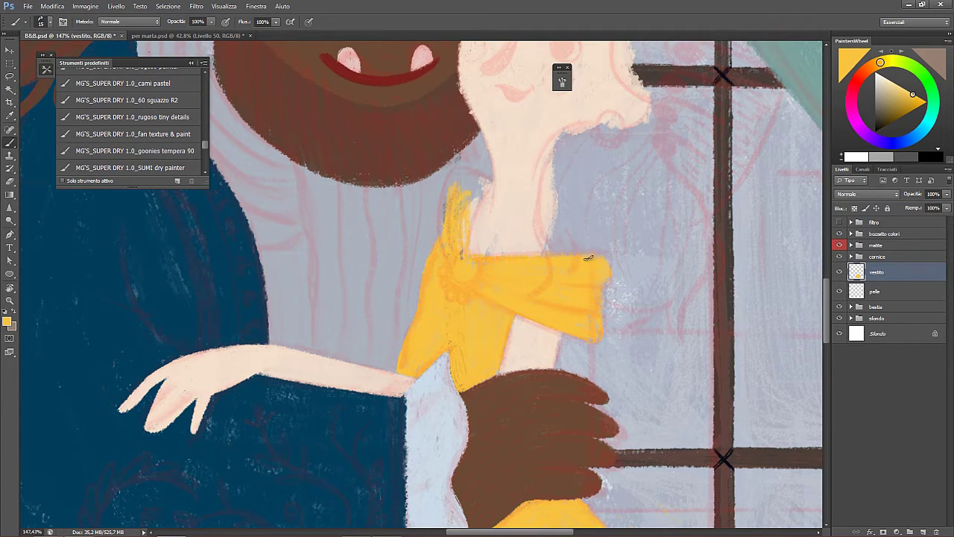
drag(571, 311, 440, 296)
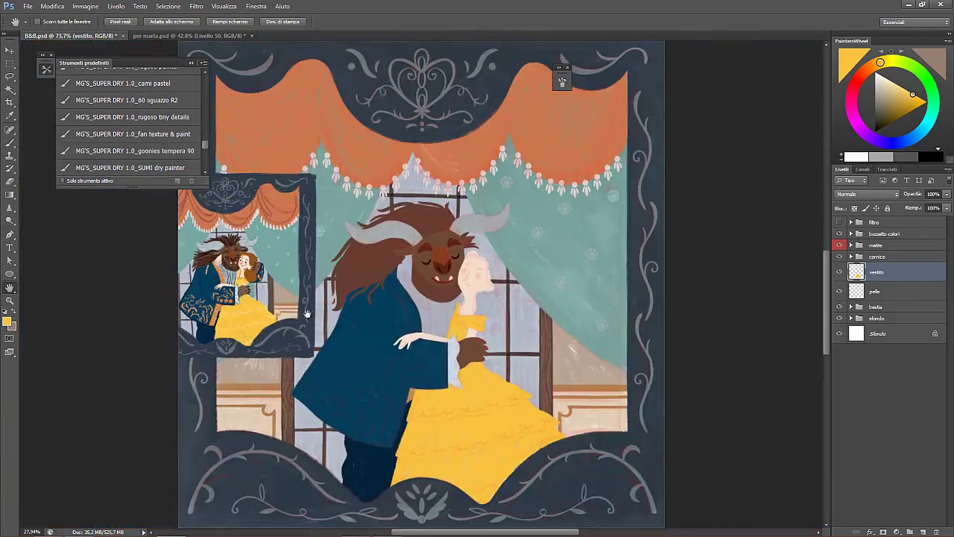
drag(155, 237, 263, 294)
mouse_move(400, 370)
mouse_down()
mouse_move(548, 316)
mouse_move(473, 324)
mouse_up()
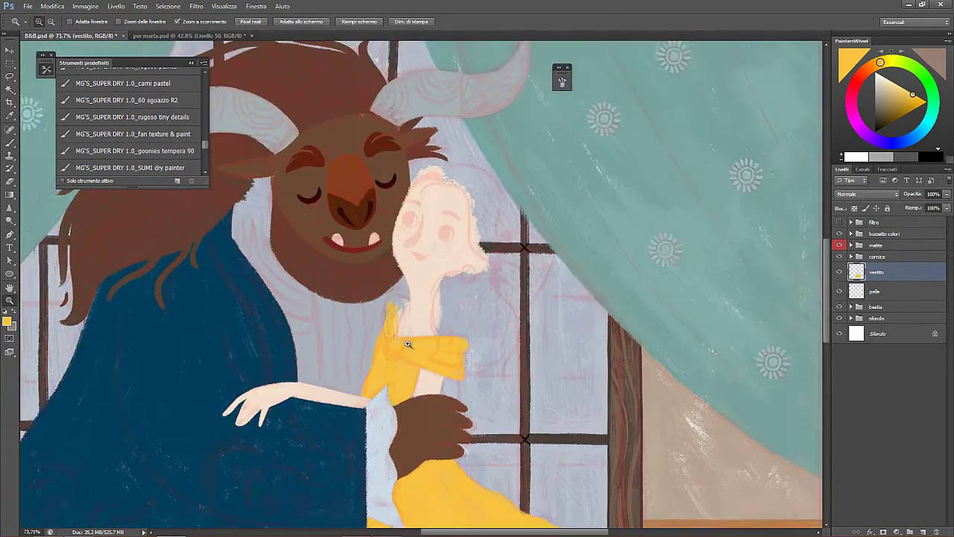
- Fill the dress's front shoulder strap in solid yellow up to its tip beside the neck
drag(409, 343, 458, 339)
key(b)
double_click(10, 300)
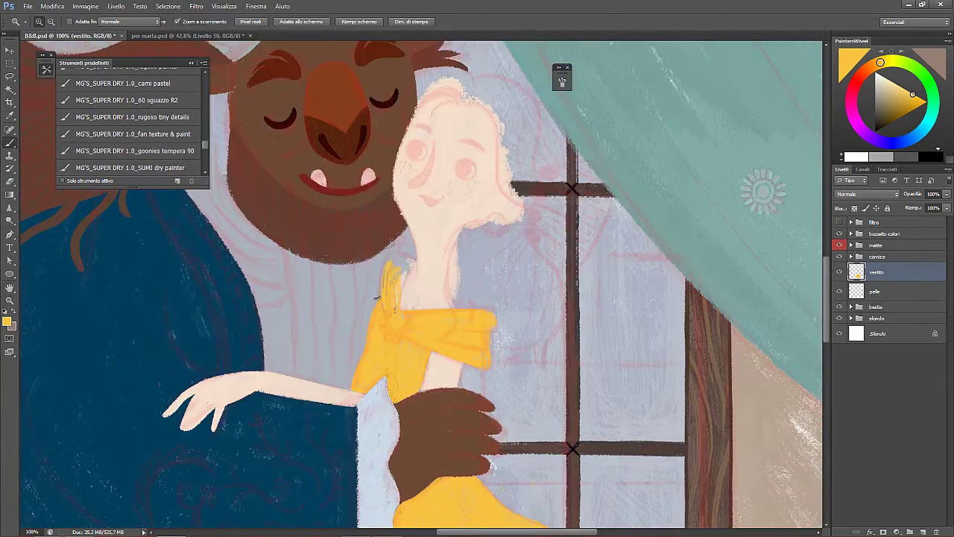
key(b)
key(bracketleft)
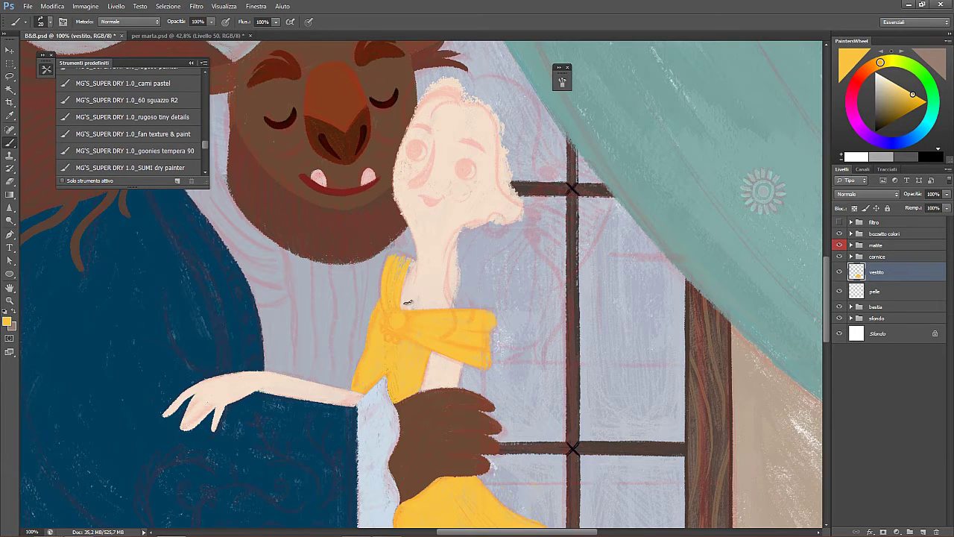
- Widen the shoulder strap's outer edge in yellow and prepare the eraser for trimming its contour
scroll(410, 298, up, 2)
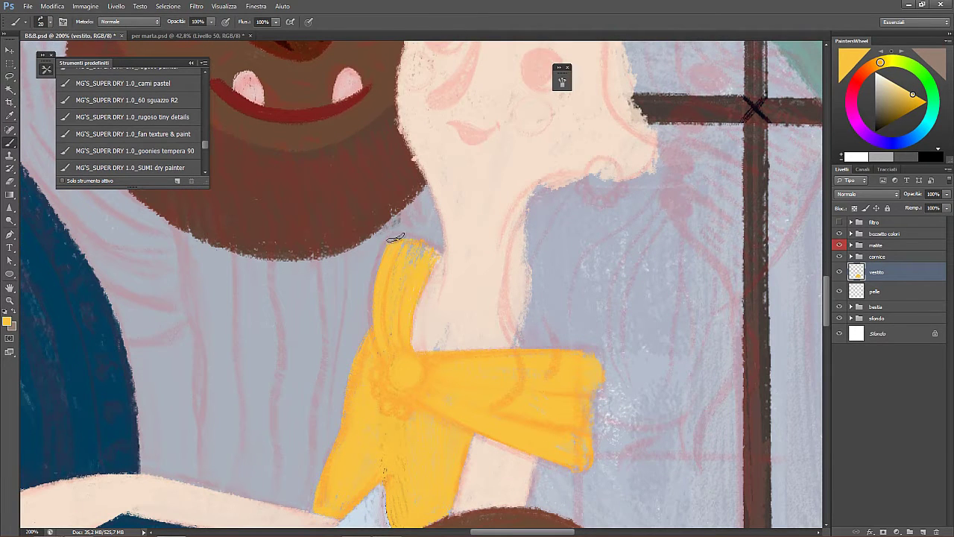
drag(385, 253, 373, 305)
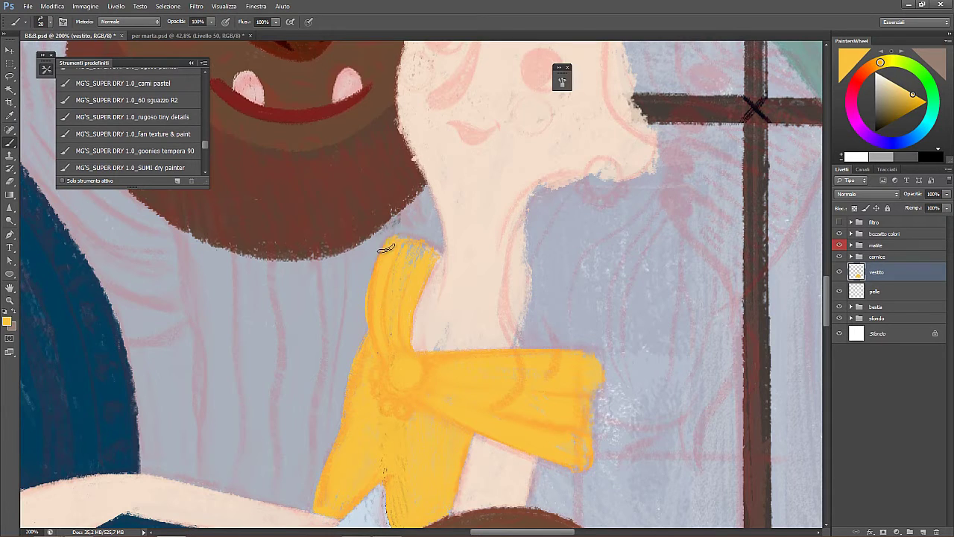
key(e)
drag(436, 143, 436, 215)
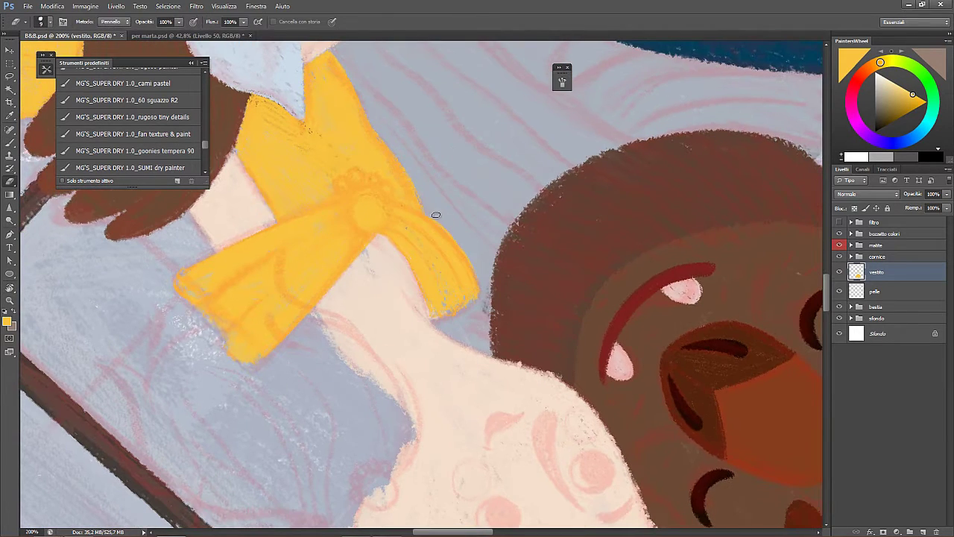
- Smooth the shoulder strap's tip and the neckline edge with a smaller yellow brush, and hide the "matite" group
key(b)
key(bracketleft)
key(bracketleft)
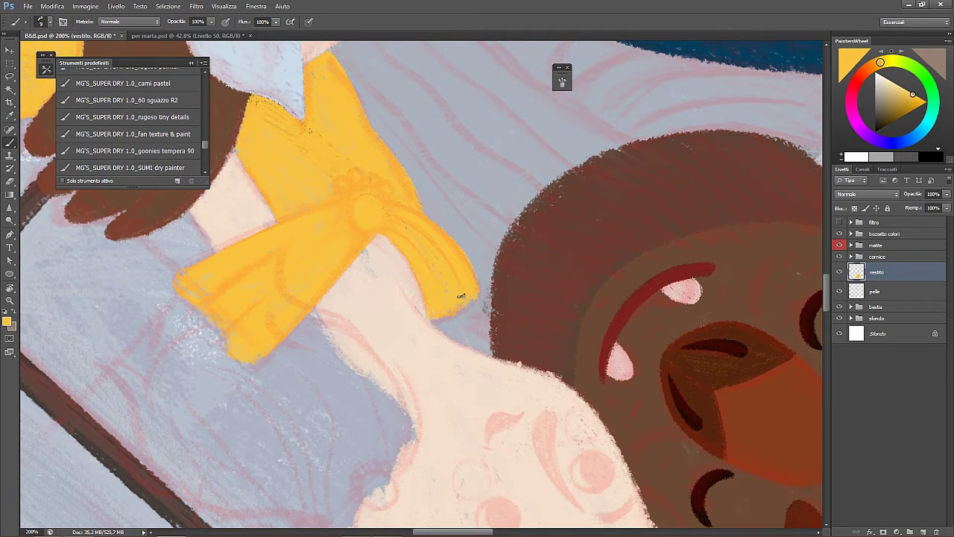
key(Escape)
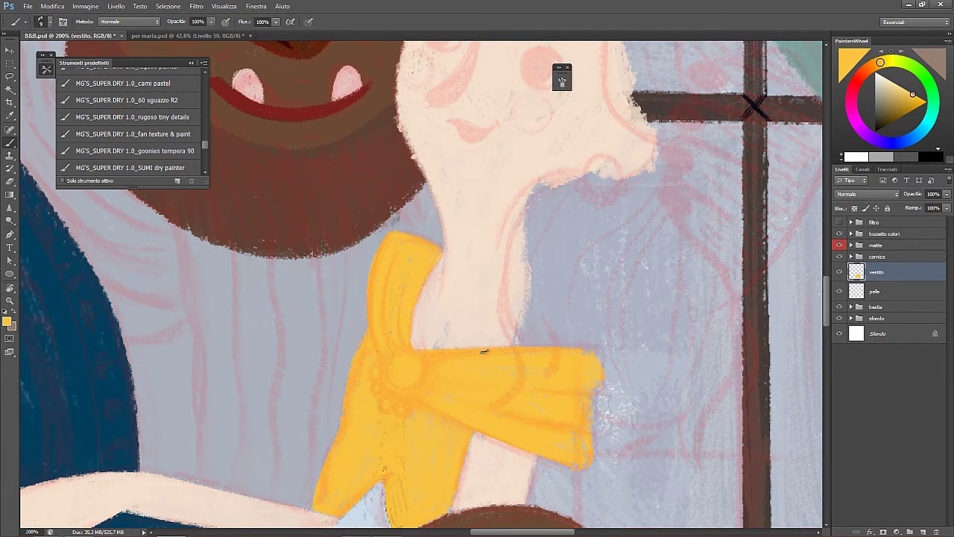
drag(508, 451, 490, 361)
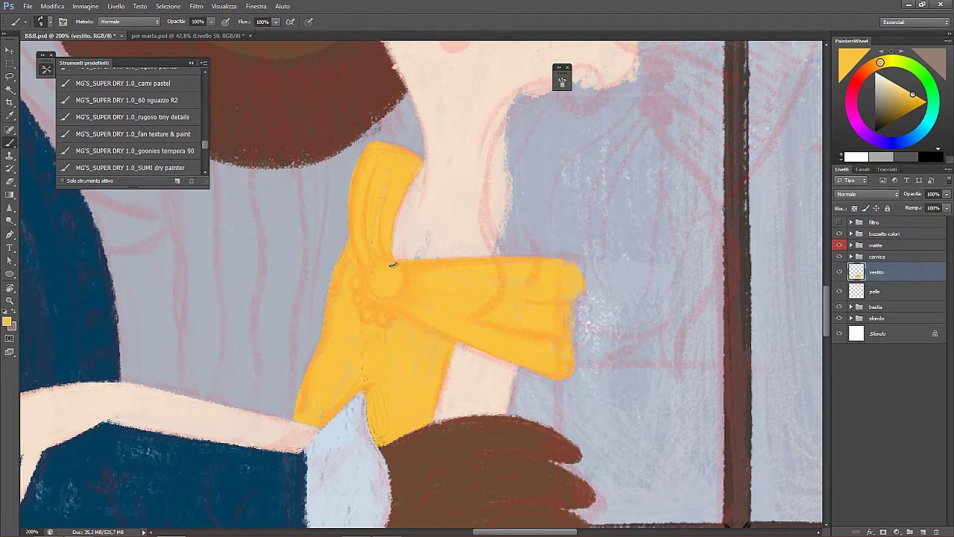
key(z)
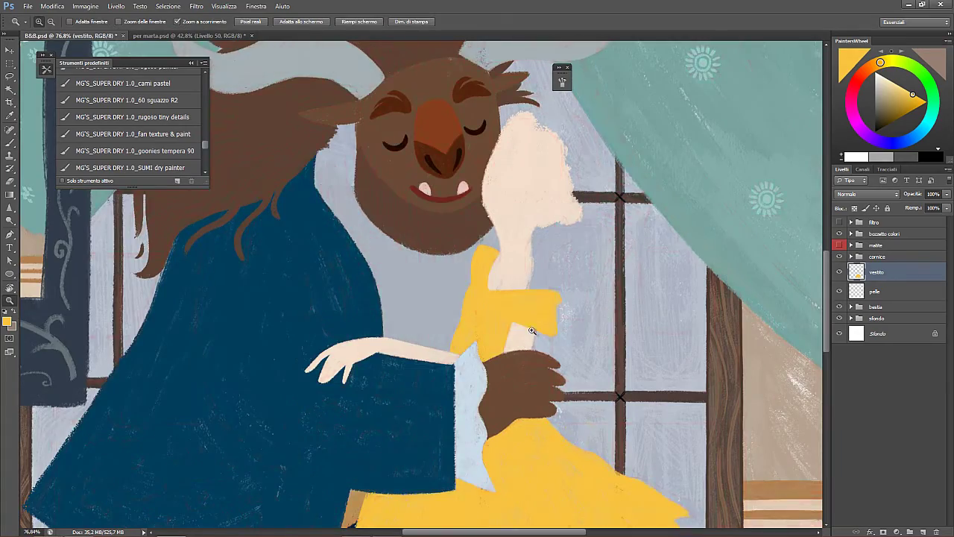
drag(492, 318, 514, 318)
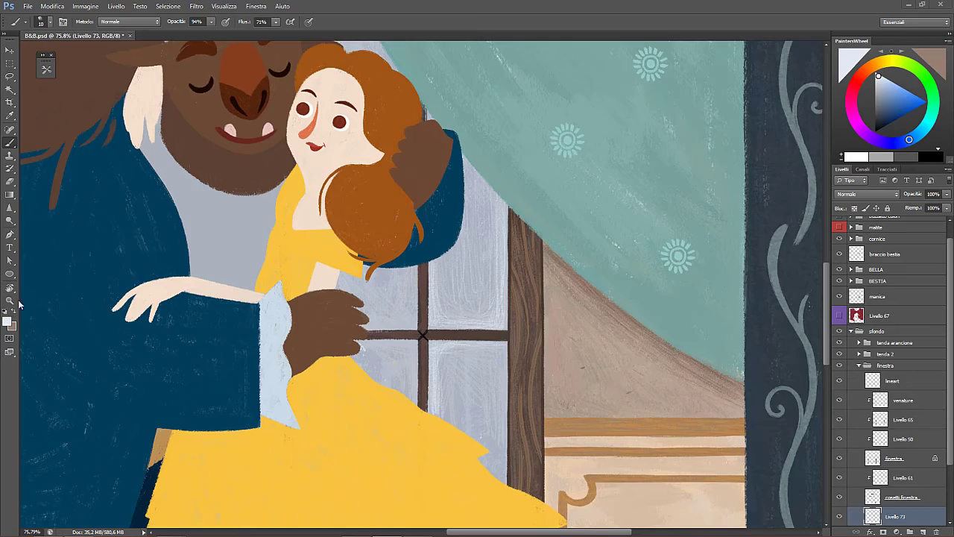
- Paint light lavender strokes along the edges of the window panes beside the beast's hand on "Livello 73"
key(b)
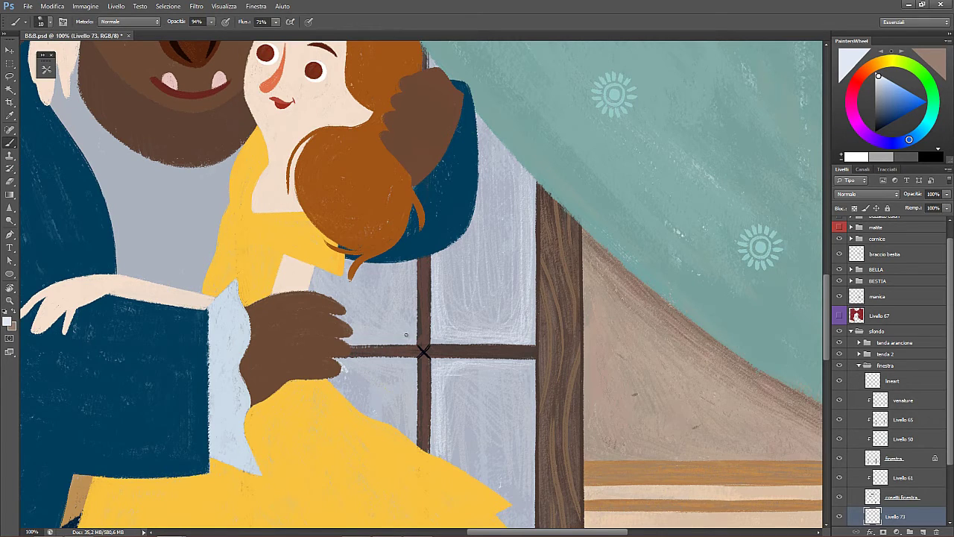
drag(408, 345, 414, 293)
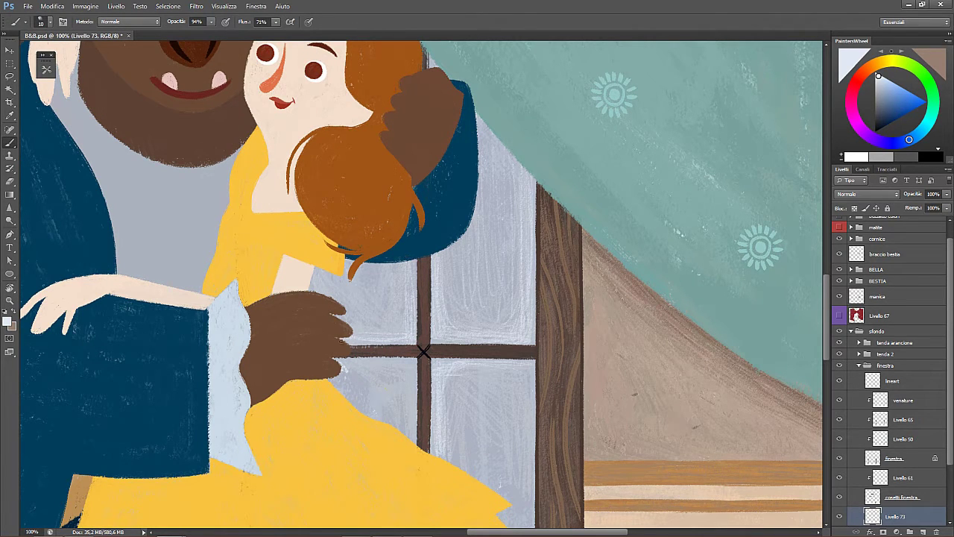
drag(413, 260, 412, 338)
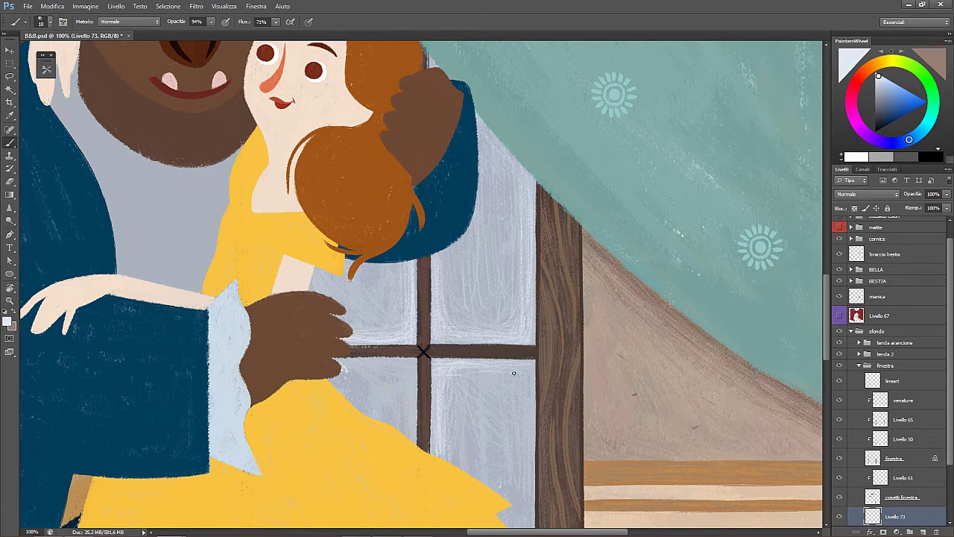
drag(525, 399, 525, 430)
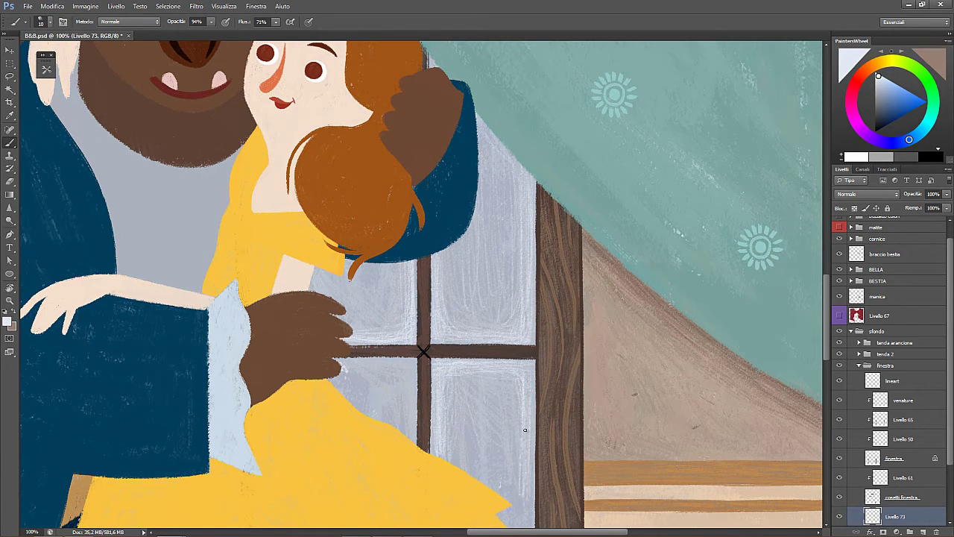
key(z)
mouse_move(538, 376)
mouse_down()
mouse_move(523, 350)
mouse_move(509, 357)
mouse_up()
drag(546, 391, 525, 232)
mouse_move(524, 233)
mouse_down()
mouse_move(494, 216)
mouse_move(497, 248)
mouse_up()
key(b)
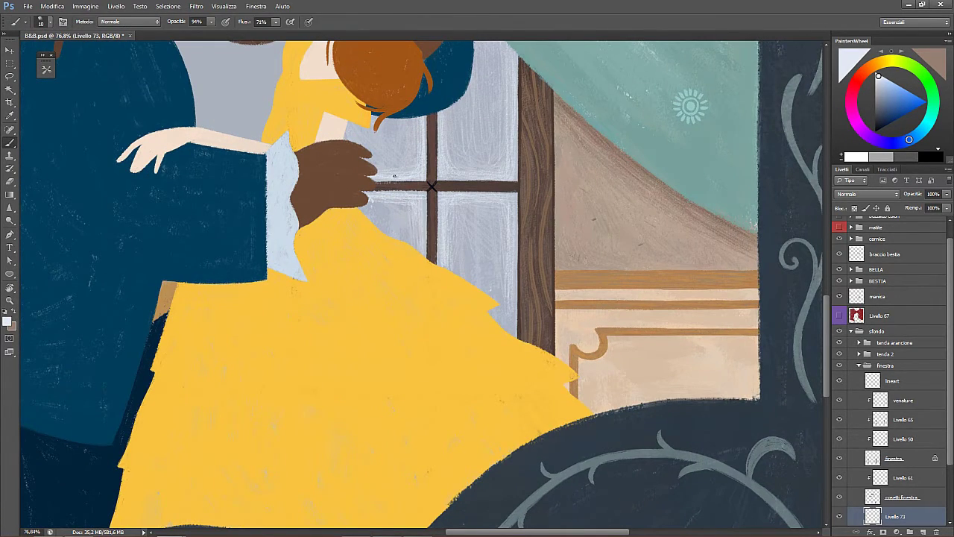
- Add light lavender strokes to the upper window pane between the beast's horn and the green curtain
key(z)
drag(510, 228, 473, 223)
drag(474, 216, 484, 307)
drag(456, 132, 486, 128)
drag(447, 119, 444, 243)
key(b)
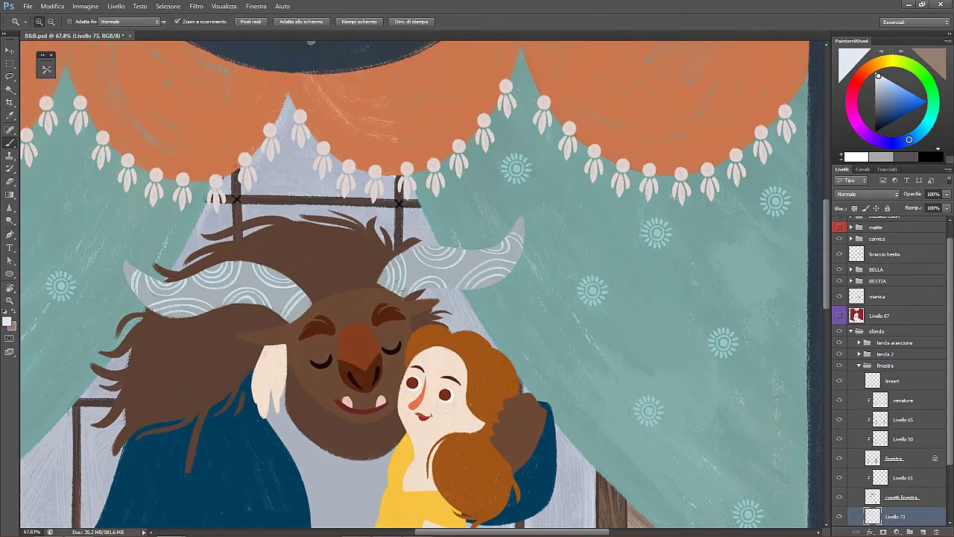
key(b)
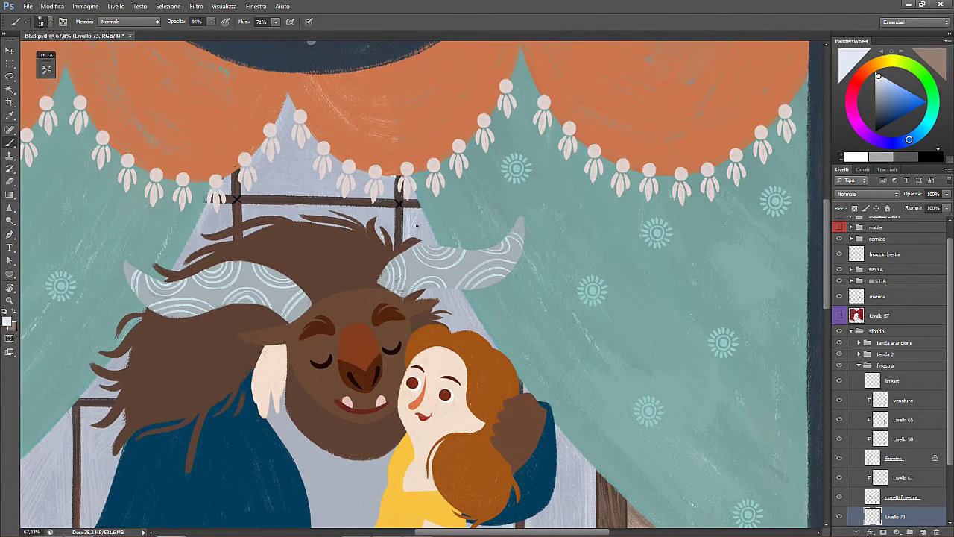
- Brush light lavender strokes across the window pane between the orange drape's tassels and the horizontal bar
double_click(10, 300)
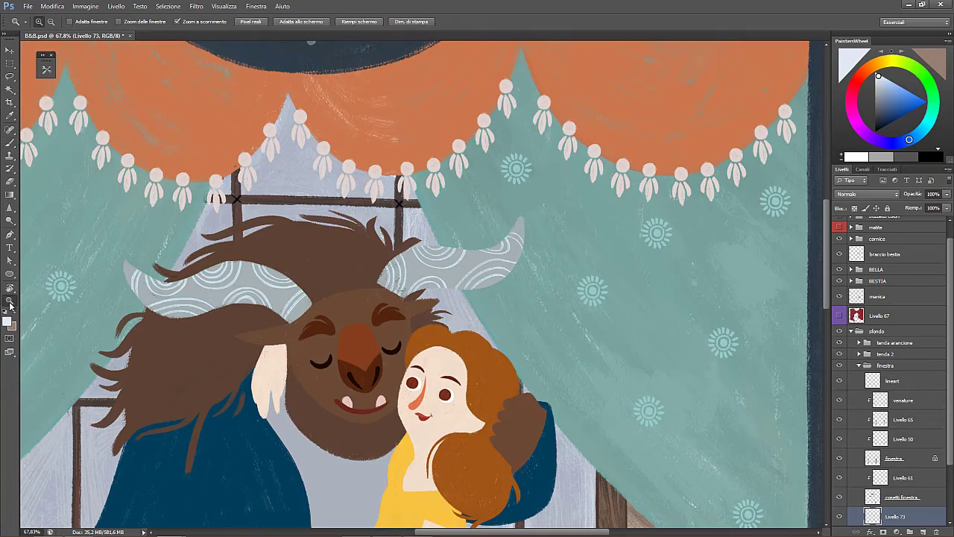
drag(467, 260, 571, 379)
mouse_move(511, 323)
mouse_down()
mouse_move(524, 323)
mouse_move(471, 323)
mouse_up()
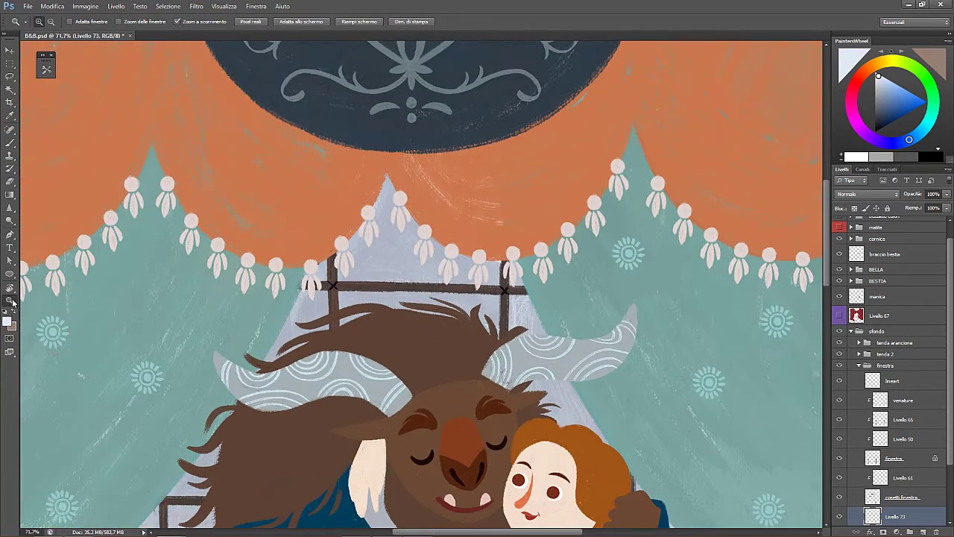
double_click(10, 301)
key(b)
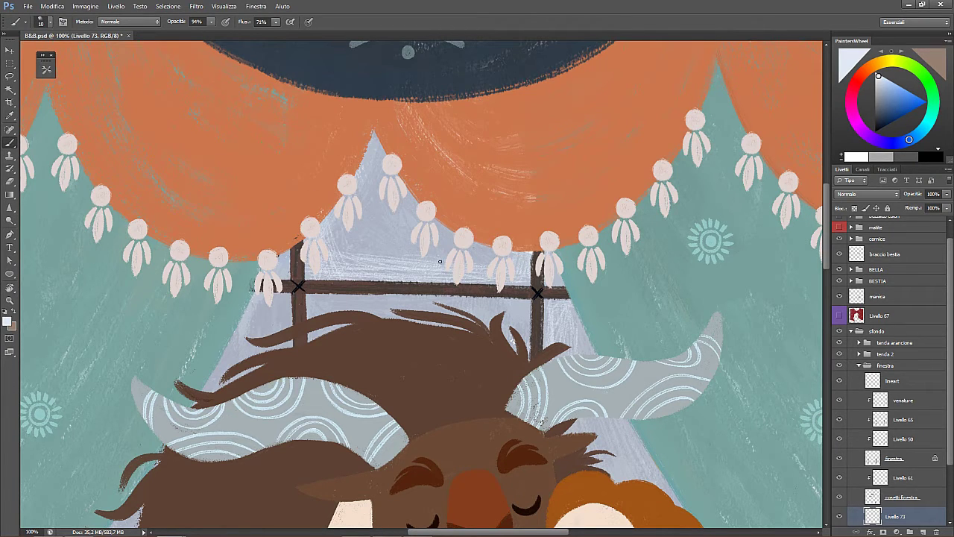
- Extend the light strokes into the pane's peak under the orange drape and along the glass above the beast's hair
key(ctrl+space)
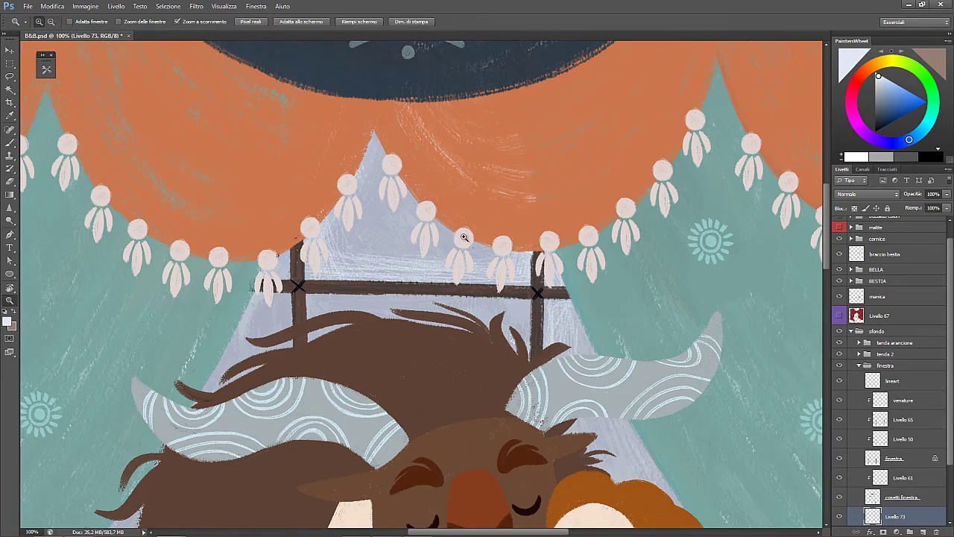
drag(481, 239, 443, 249)
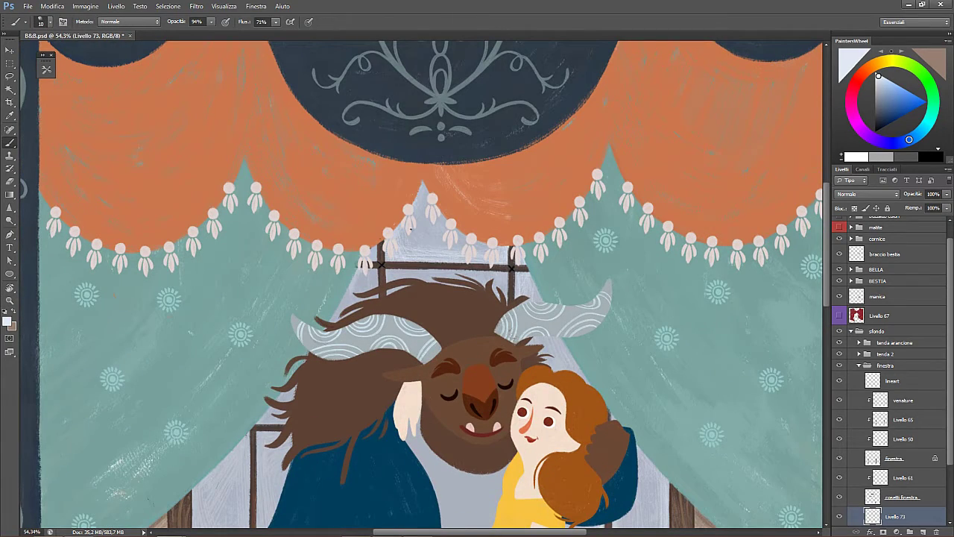
key(ctrl+space)
double_click(387, 280)
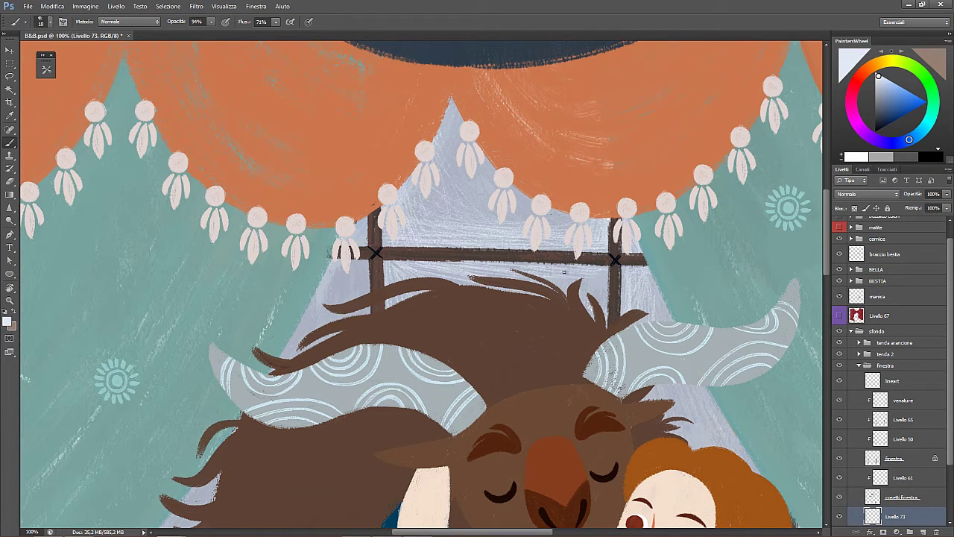
- Brush light lavender strokes down the narrow window pane between the vertical bar and the beast's hair and blue coat
drag(605, 269, 605, 319)
key(z)
drag(589, 279, 507, 261)
drag(345, 307, 395, 286)
key(b)
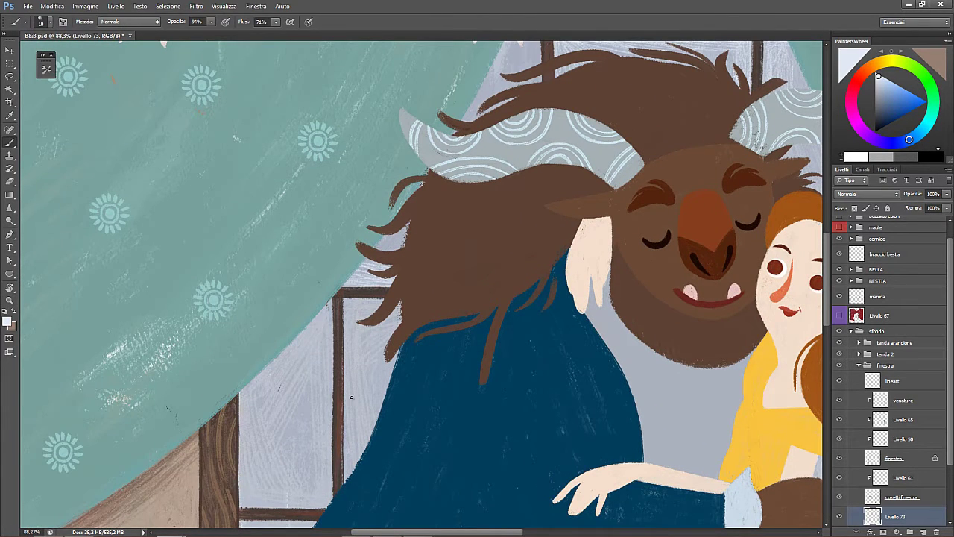
drag(353, 314, 346, 431)
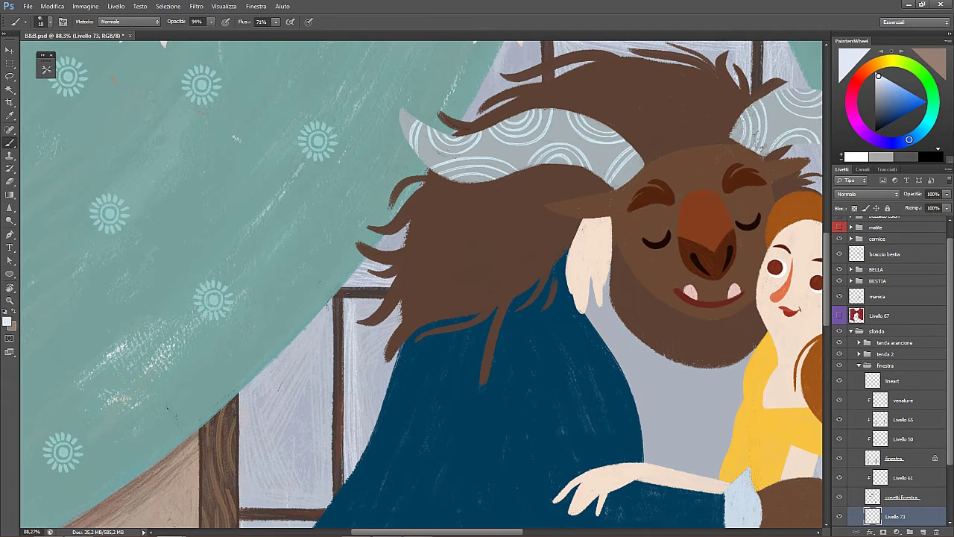
mouse_move(346, 303)
mouse_down()
mouse_move(392, 326)
mouse_move(380, 310)
mouse_move(348, 450)
mouse_up()
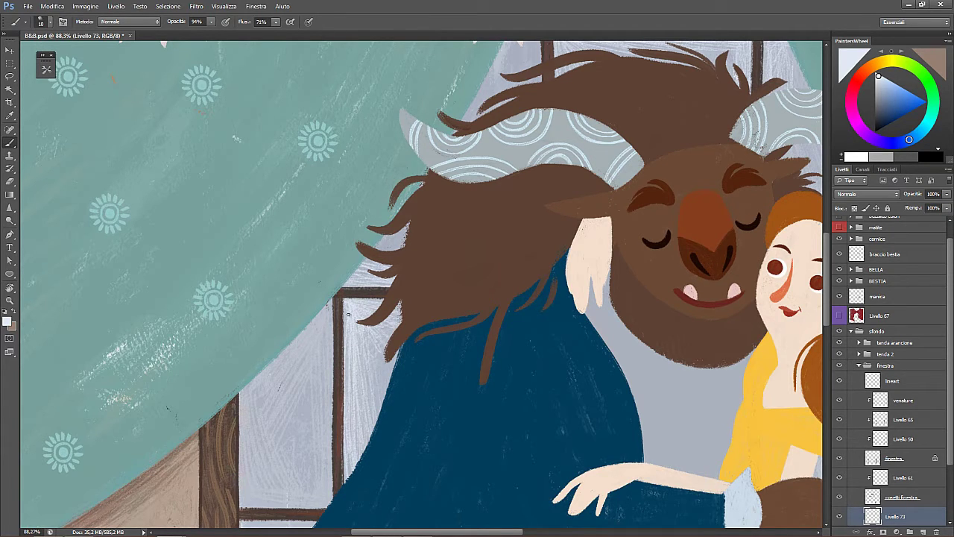
drag(372, 308, 336, 294)
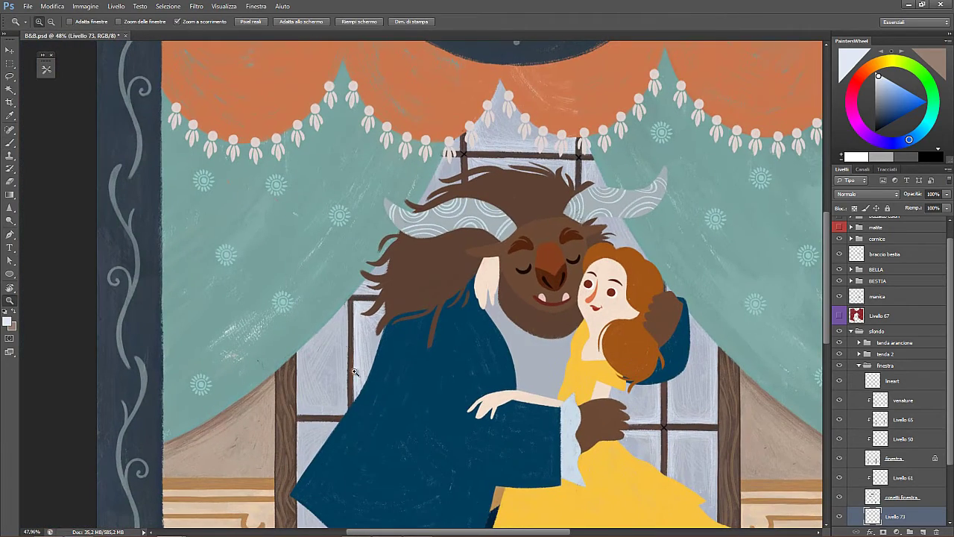
- Sample the lavender of the window pane and compare the artwork with the "Livello 67" overlay shown and hidden
drag(379, 341, 414, 341)
alt+click(385, 332)
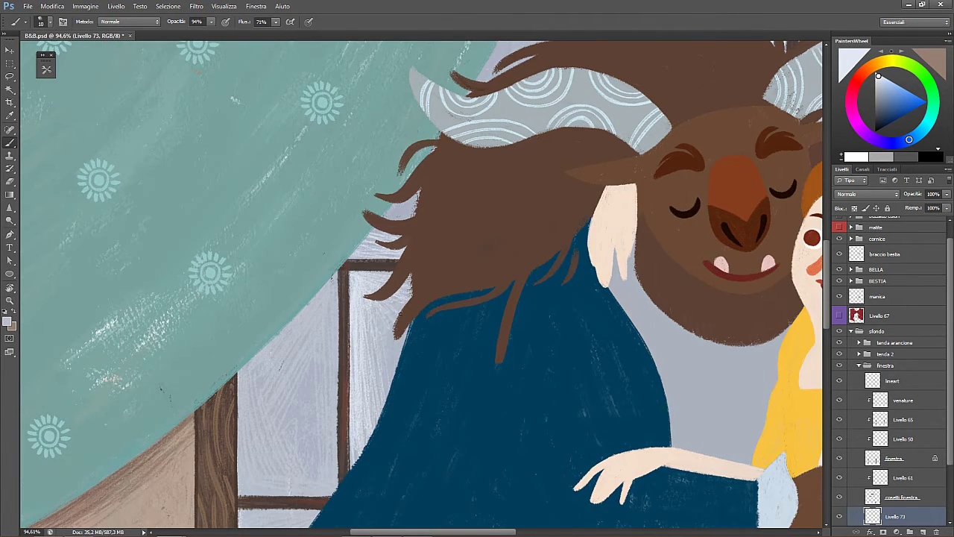
key(z)
drag(421, 316, 390, 314)
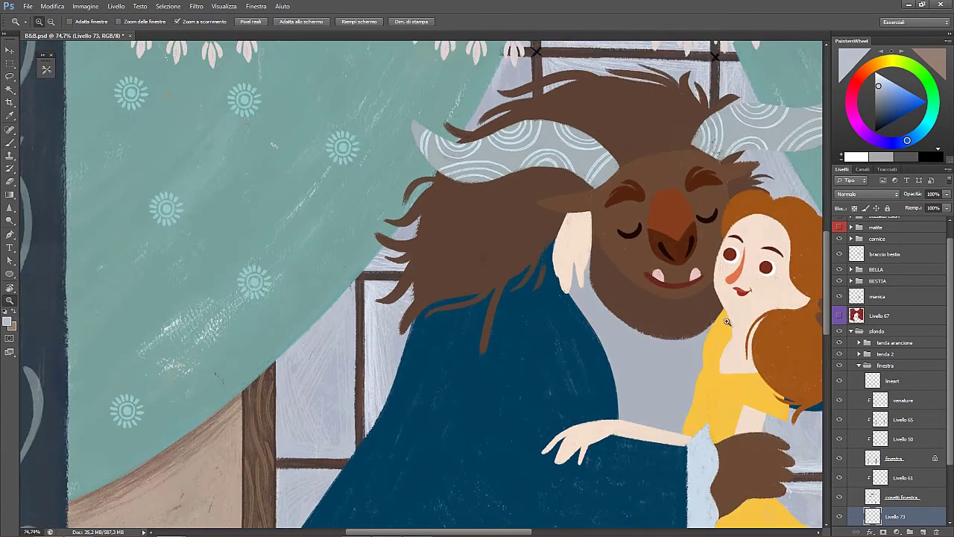
click(840, 318)
click(841, 318)
click(840, 319)
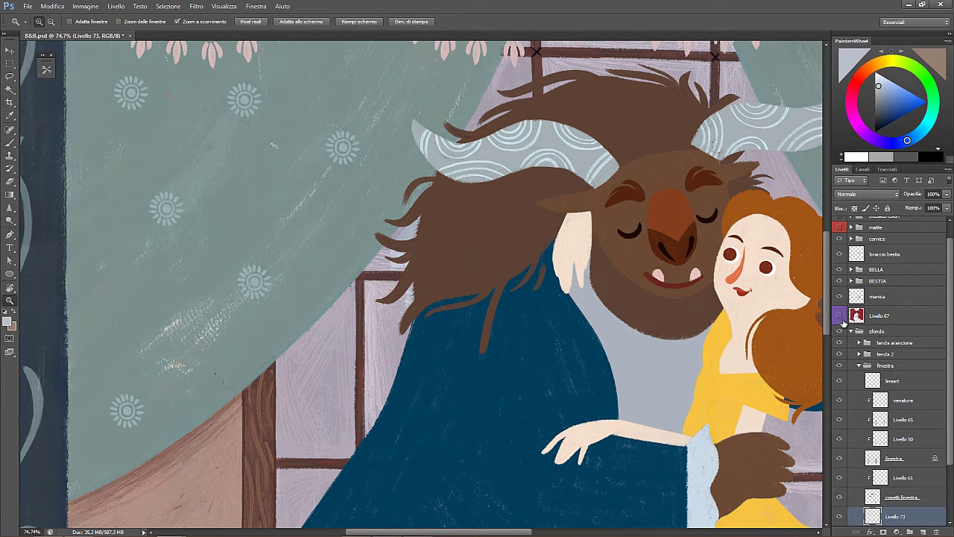
click(840, 319)
key(b)
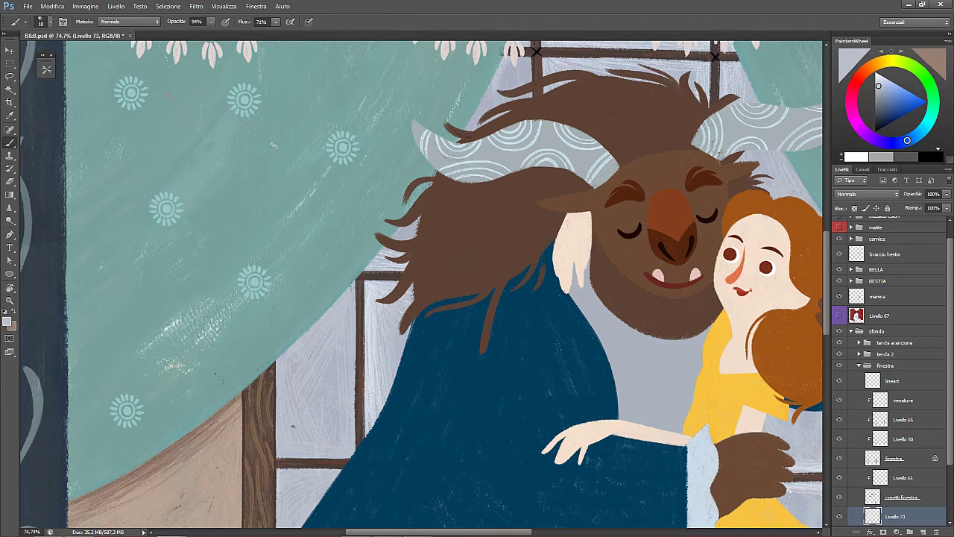
- Pick a lighter lavender and brush strokes along the lower and side edges of the pane beneath the green curtain
key(z)
drag(332, 385, 324, 378)
drag(373, 412, 400, 304)
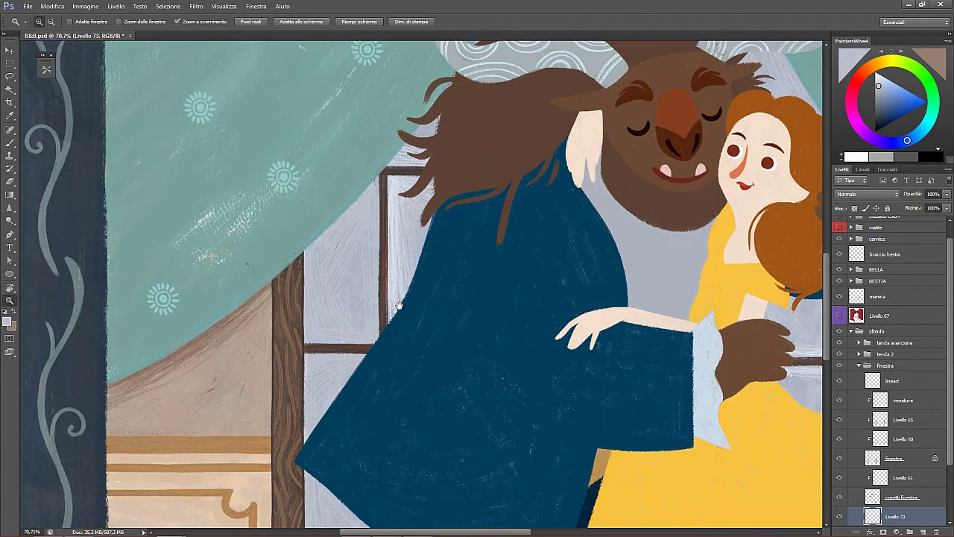
key(b)
key(z)
scroll(395, 253, up, 3)
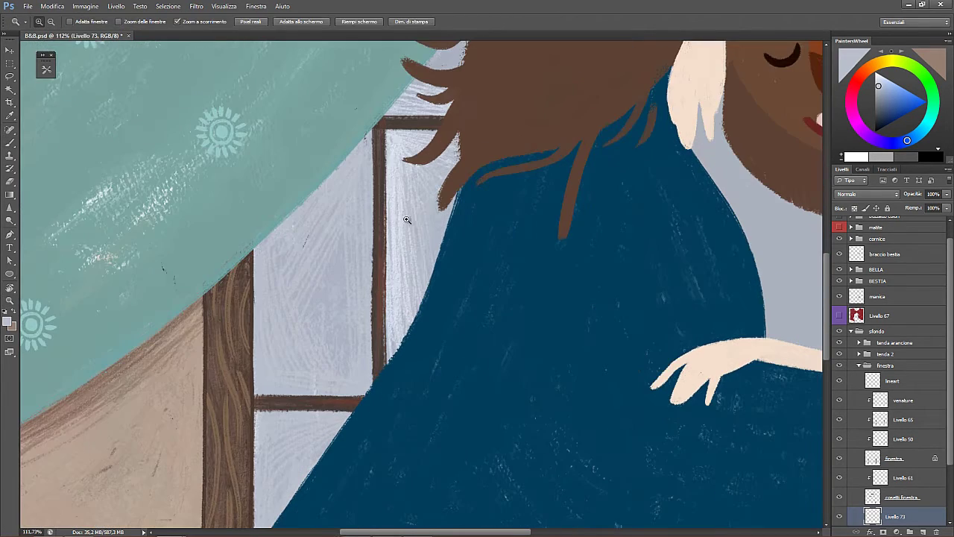
key(b)
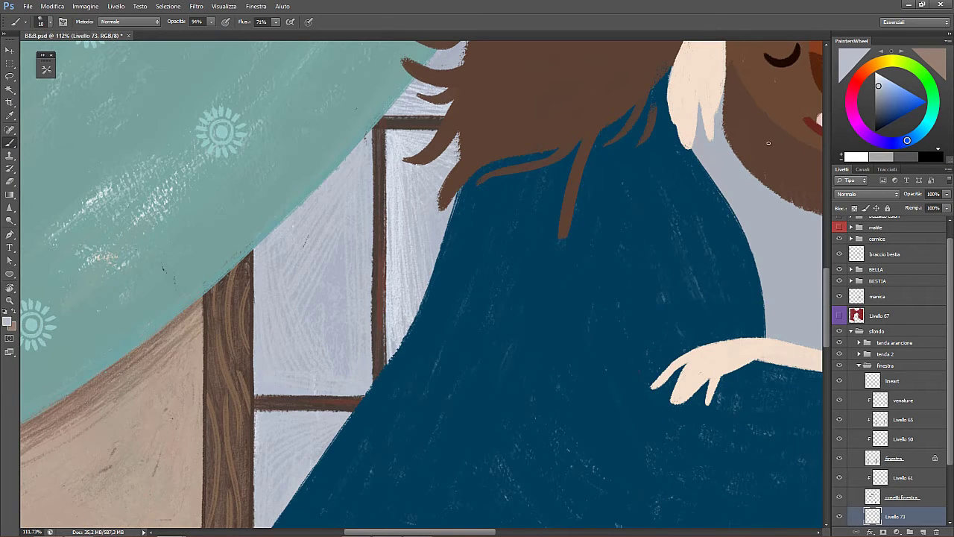
click(880, 80)
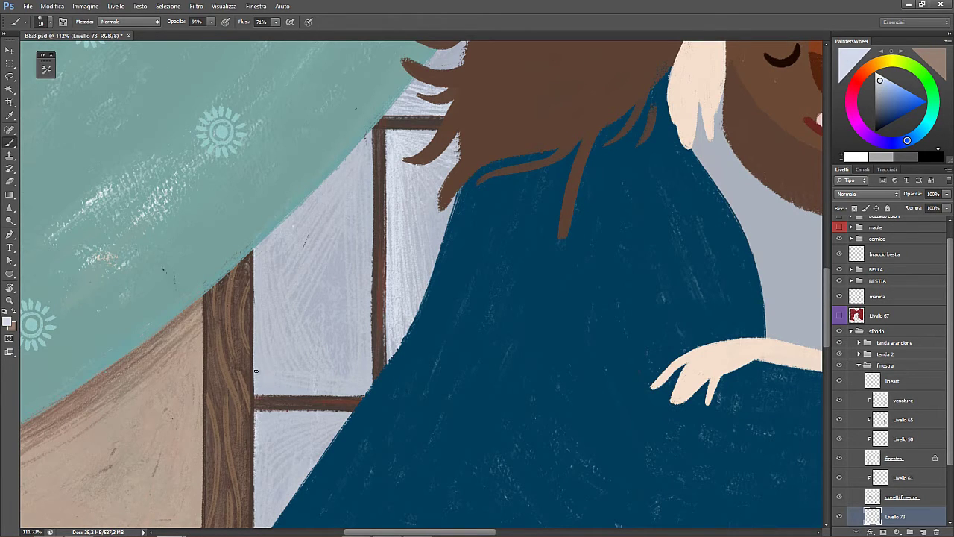
drag(359, 385, 290, 381)
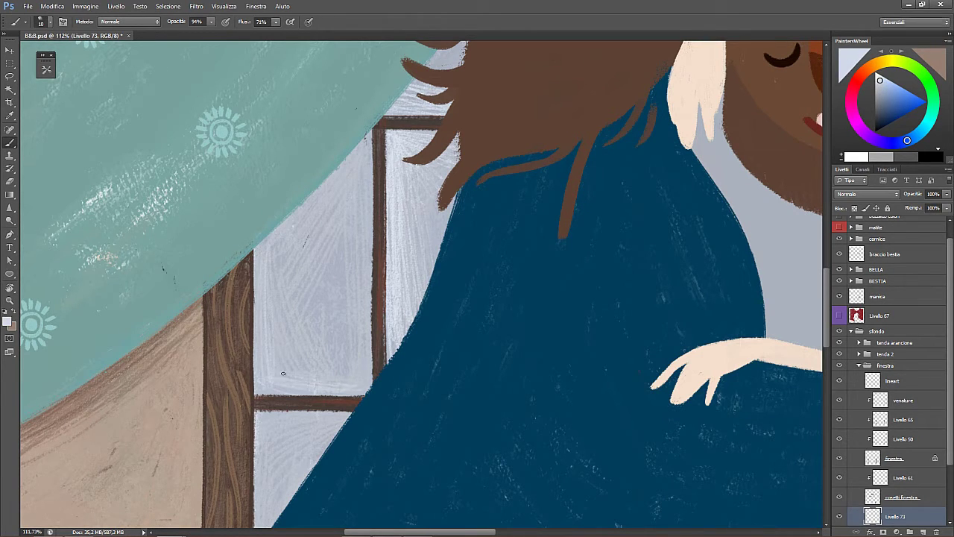
drag(888, 84, 882, 80)
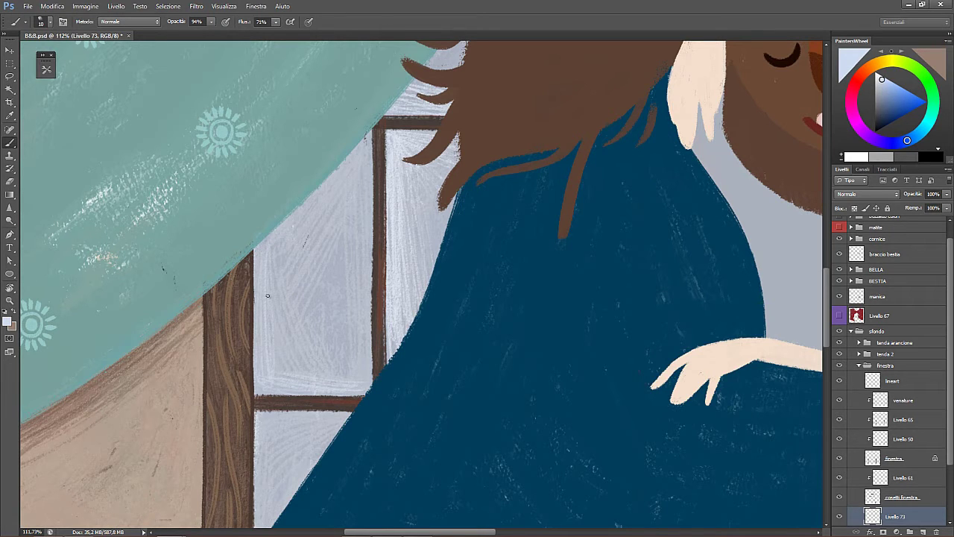
drag(348, 363, 352, 198)
drag(365, 286, 368, 152)
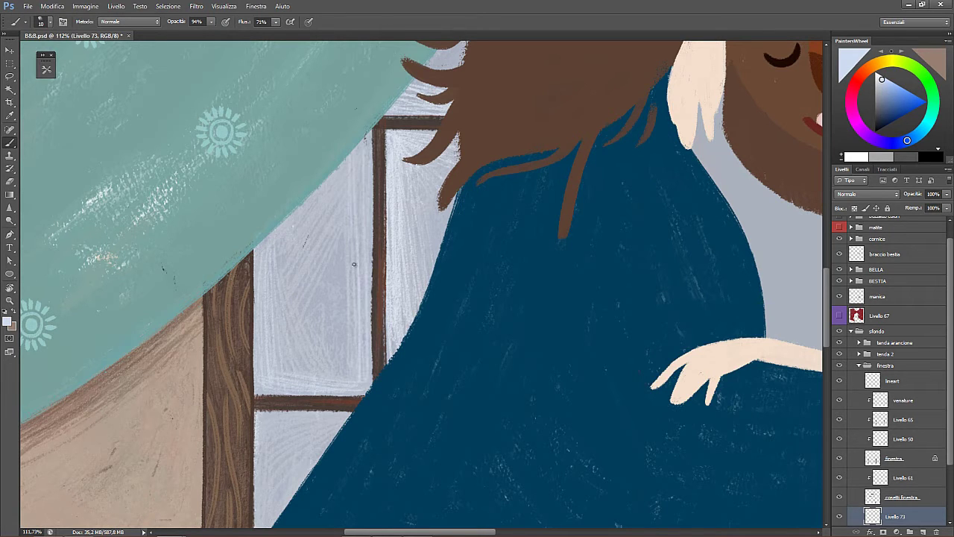
- Brush light lavender strokes along the edges of the window panes around the lower hem of the beast's coat
key(z)
drag(451, 277, 361, 298)
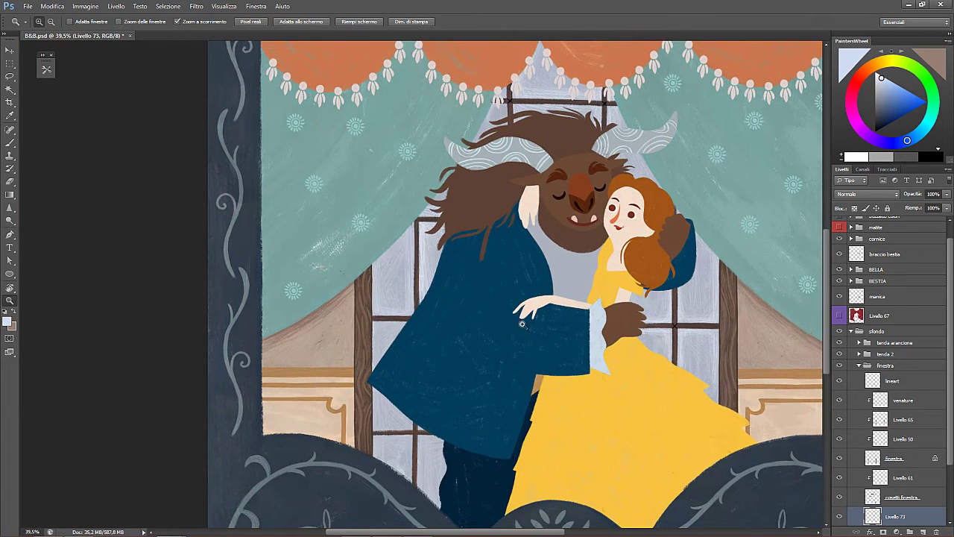
drag(522, 324, 498, 328)
click(514, 331)
key(b)
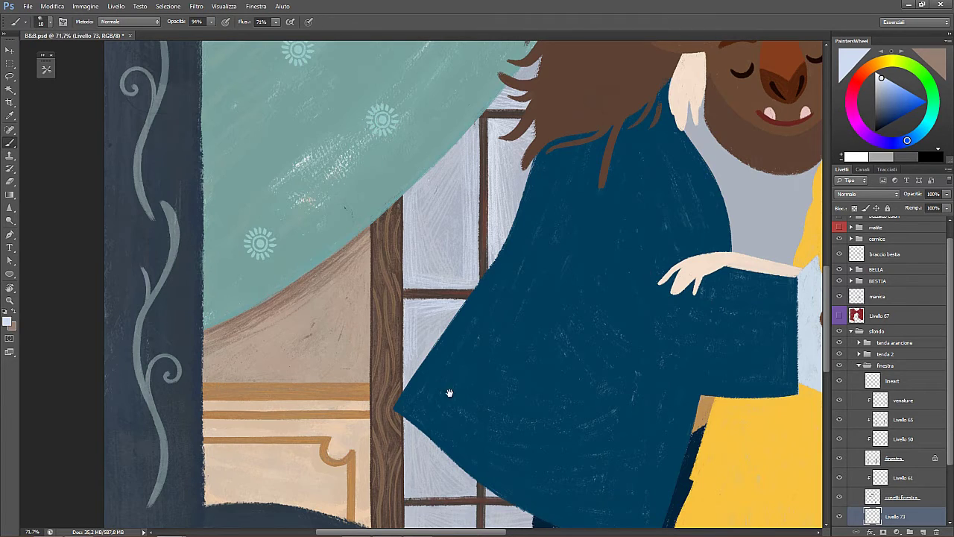
drag(450, 393, 397, 281)
mouse_move(353, 329)
mouse_down()
mouse_move(357, 380)
mouse_move(413, 383)
mouse_up()
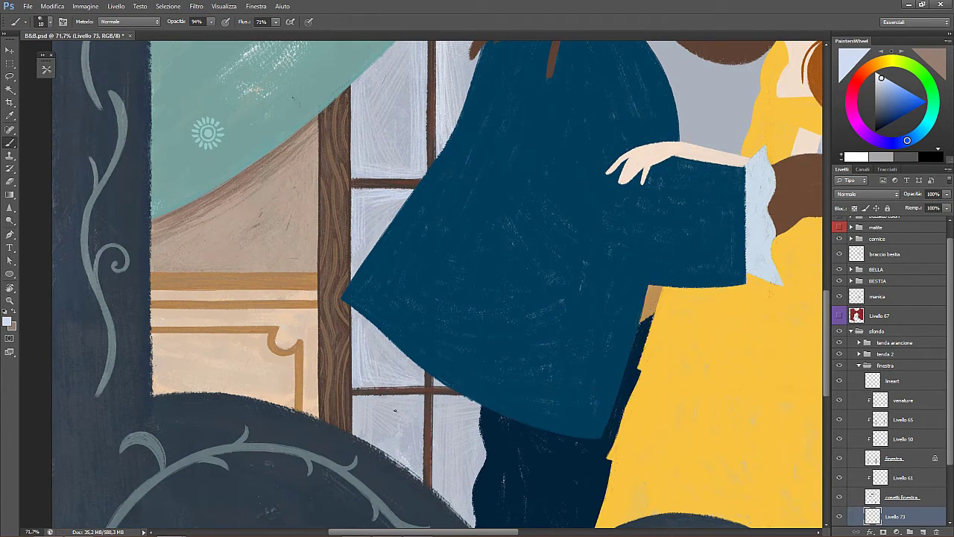
drag(373, 442, 363, 407)
mouse_move(421, 401)
mouse_down()
mouse_move(422, 470)
mouse_move(439, 405)
mouse_up()
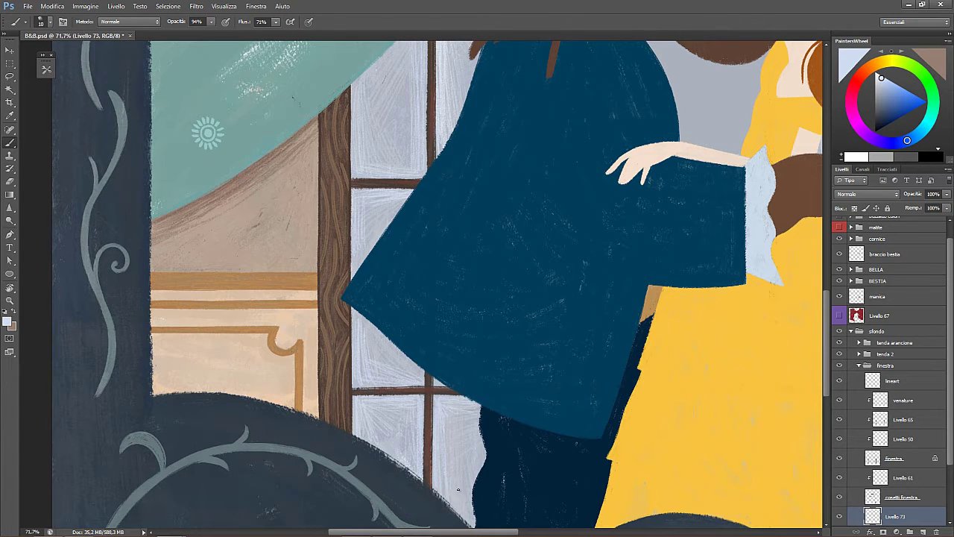
- Save the B&B.psd document and view the whole illustration
key(z)
drag(446, 367, 381, 381)
key(ctrl+s)
scroll(876, 237, up, 2)
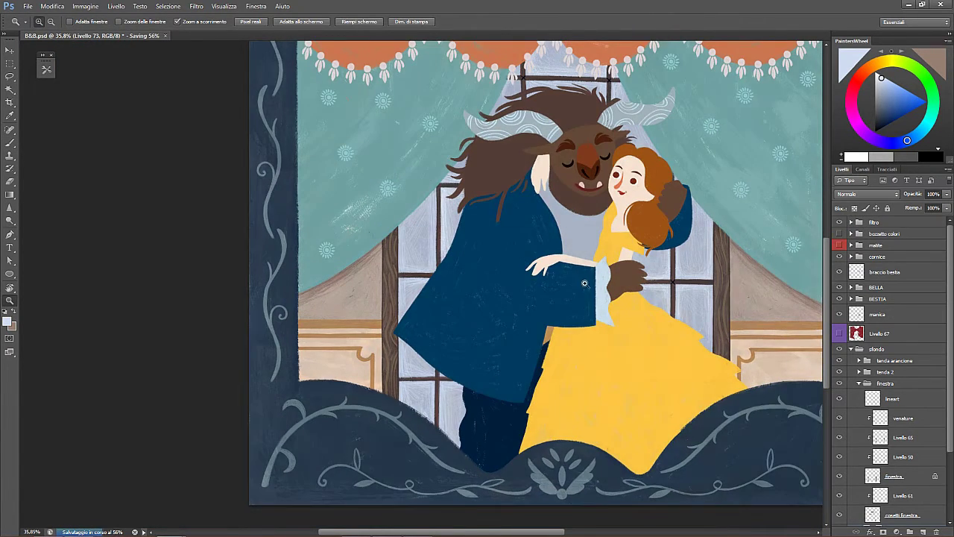
drag(601, 296, 527, 347)
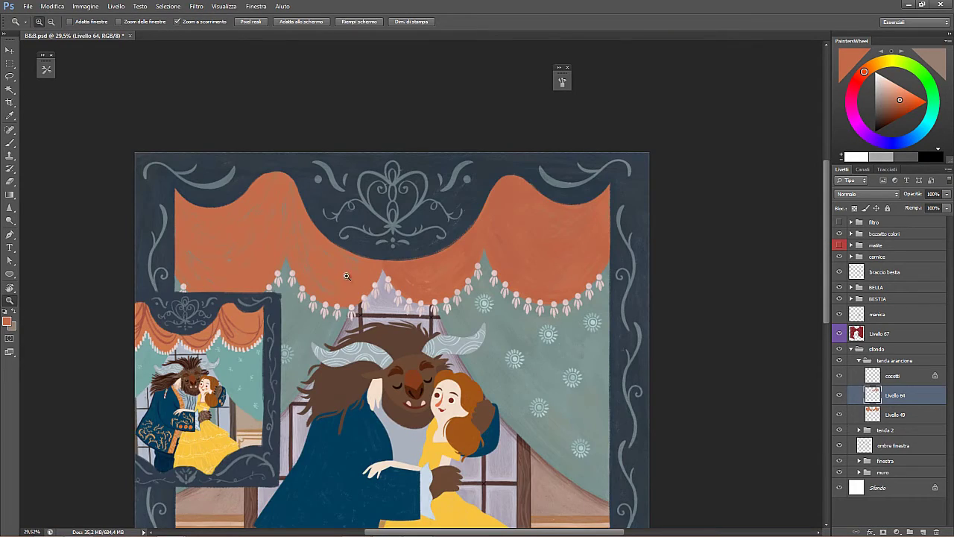
- Brush muted orange over the drape's central section on "Livello 64" and hide the "bozzetto colori" group
scroll(347, 273, up, 3)
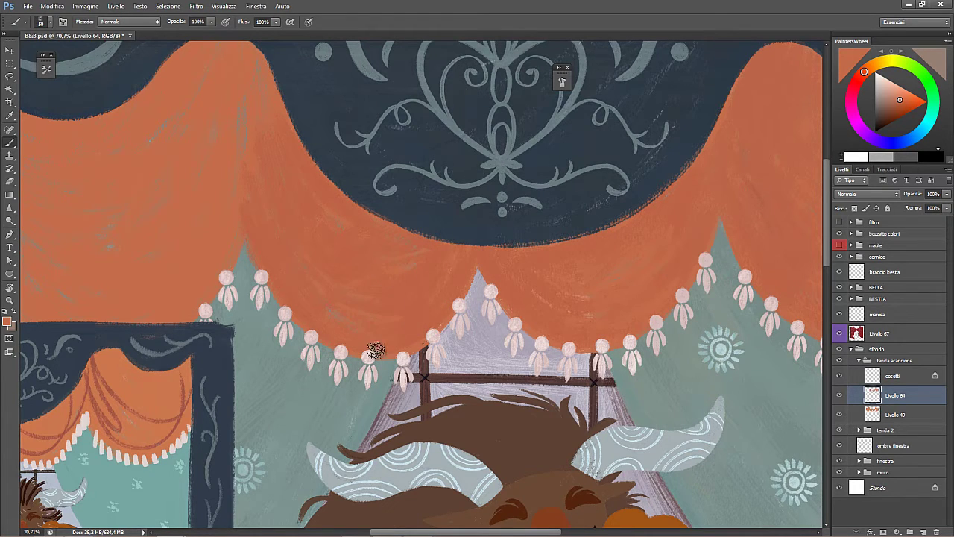
key(z)
drag(487, 310, 556, 297)
click(839, 234)
drag(333, 198, 411, 241)
key(b)
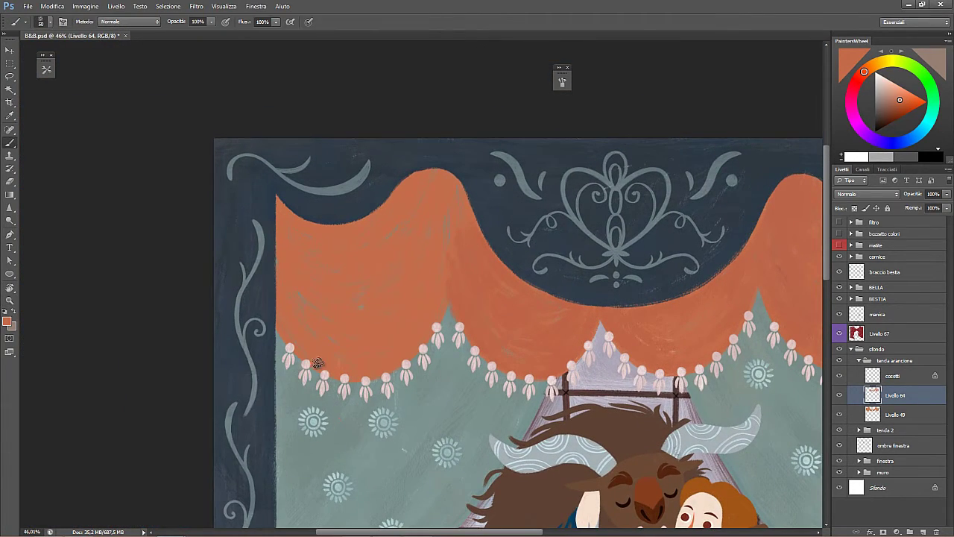
- Brush muted orange fold strokes over the left section of the drape on "Livello 64", covering the green gaps
double_click(10, 301)
key(b)
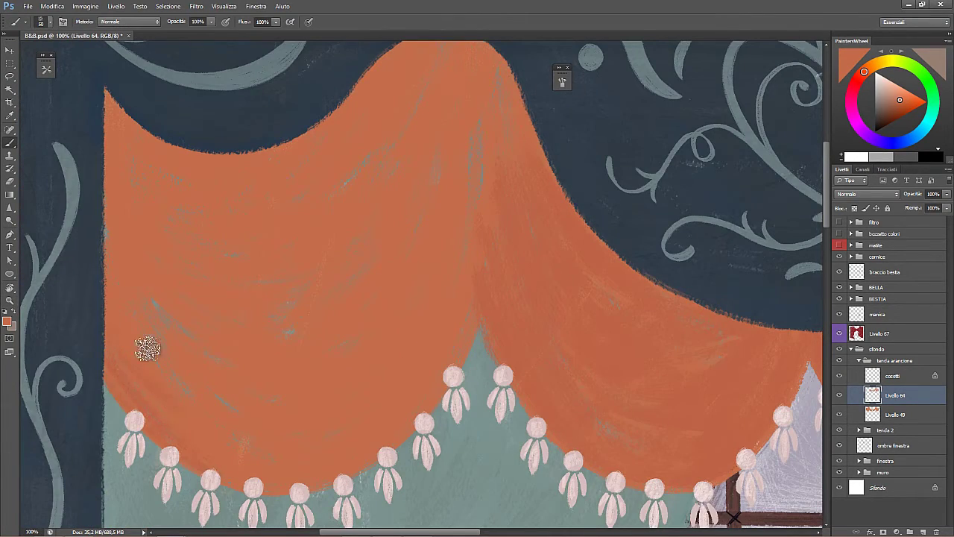
key(z)
drag(210, 340, 184, 334)
key(b)
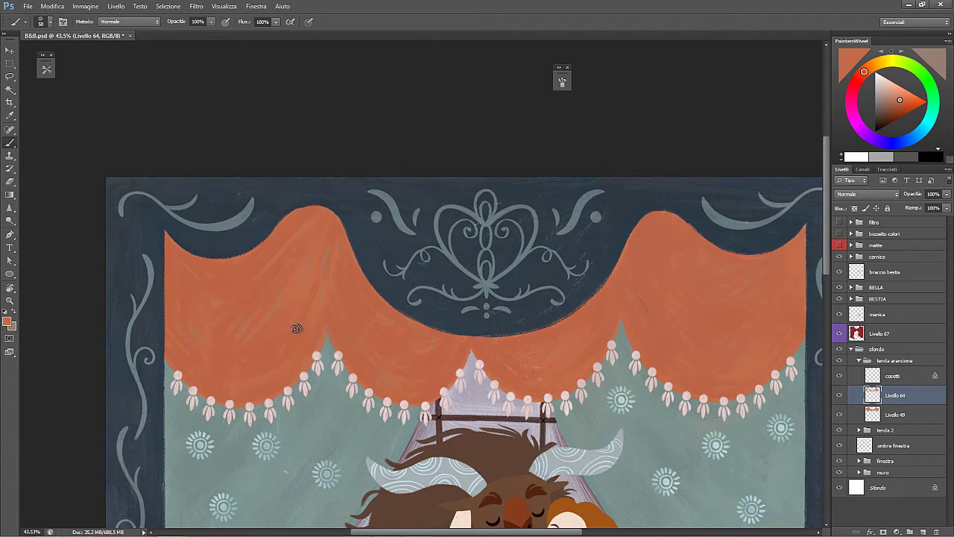
key(ctrl+space)
mouse_move(426, 297)
mouse_down()
mouse_move(407, 287)
mouse_move(469, 294)
mouse_up()
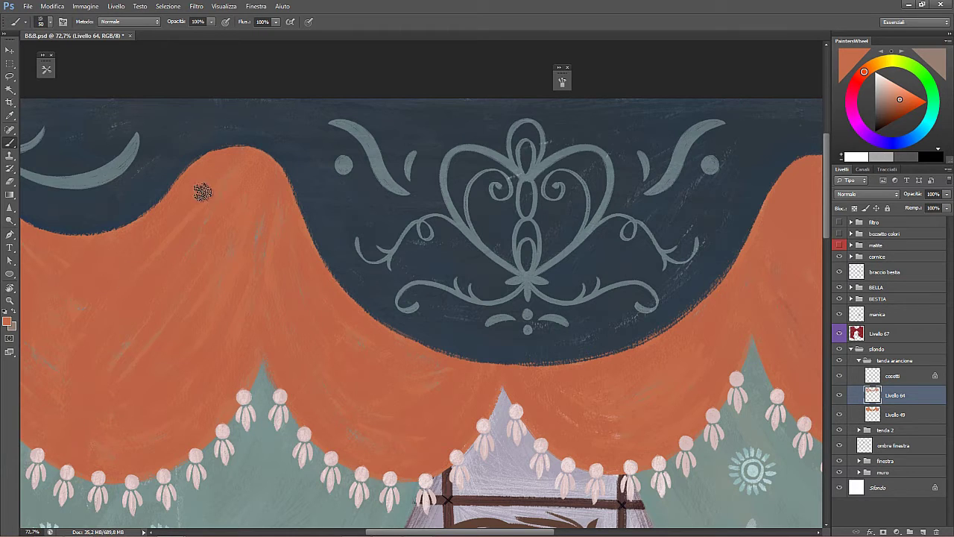
- Hide the "Livello 67" overlay and compare the drape with "Livello 64" hidden and shown
click(838, 396)
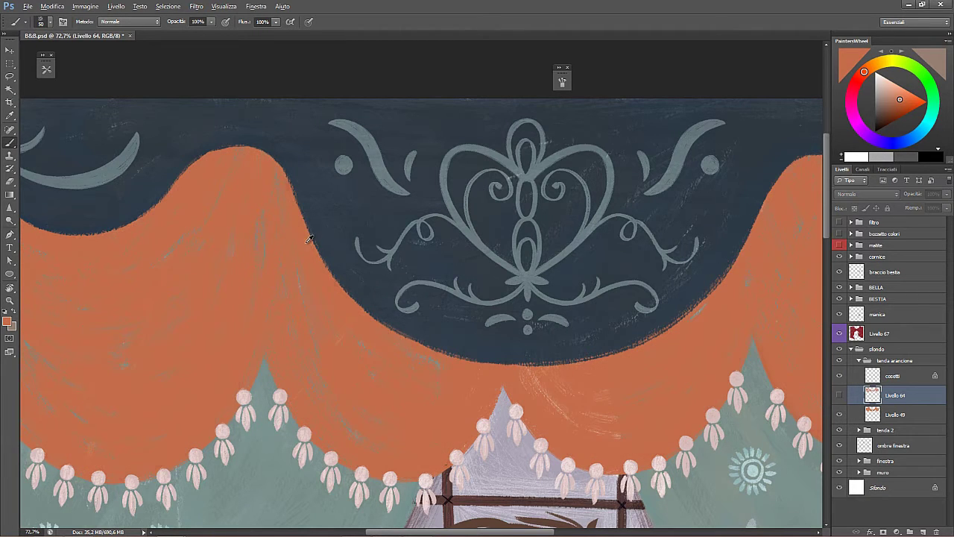
click(838, 396)
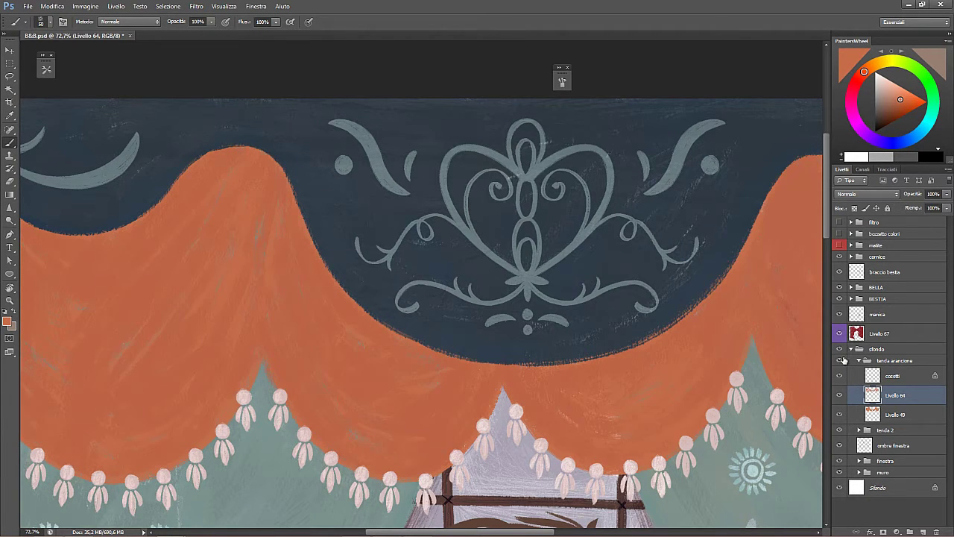
click(839, 334)
click(840, 395)
click(839, 395)
click(839, 395)
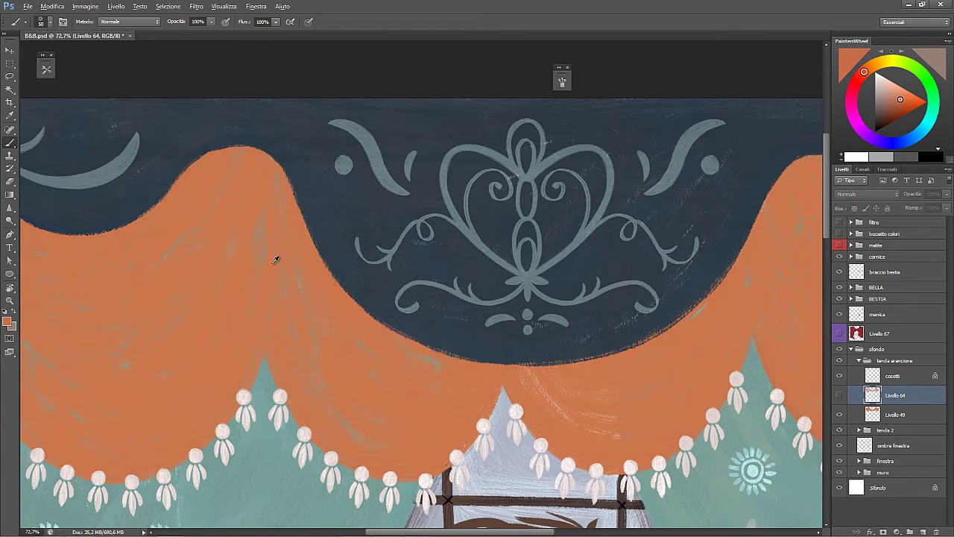
click(839, 395)
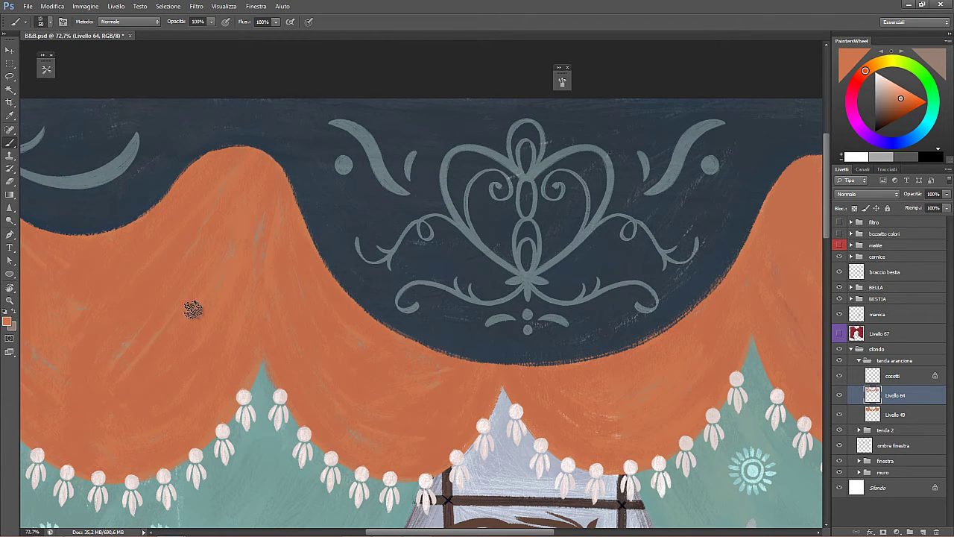
- Brush lighter orange strokes following the curved folds across the left, central and right sections of the drape on "Livello 64"
key(F5)
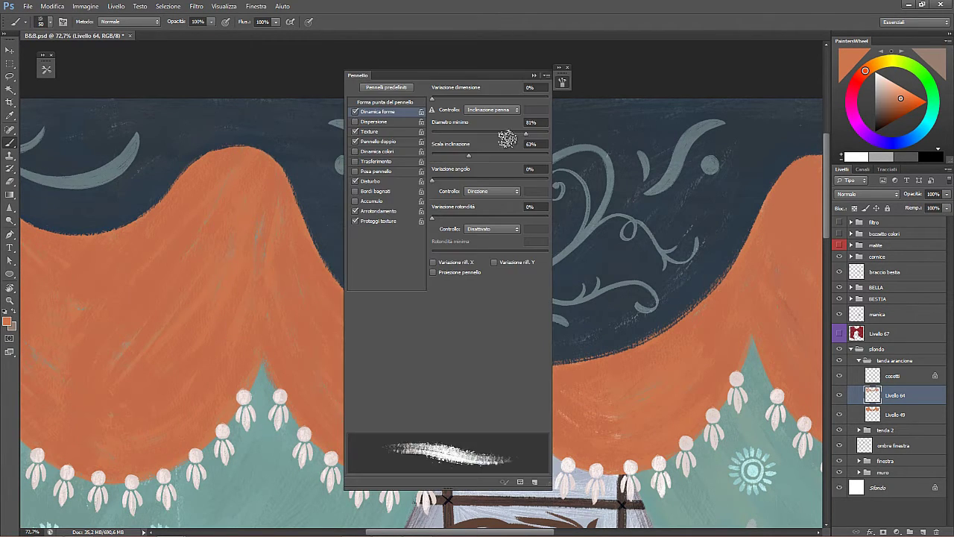
key(F5)
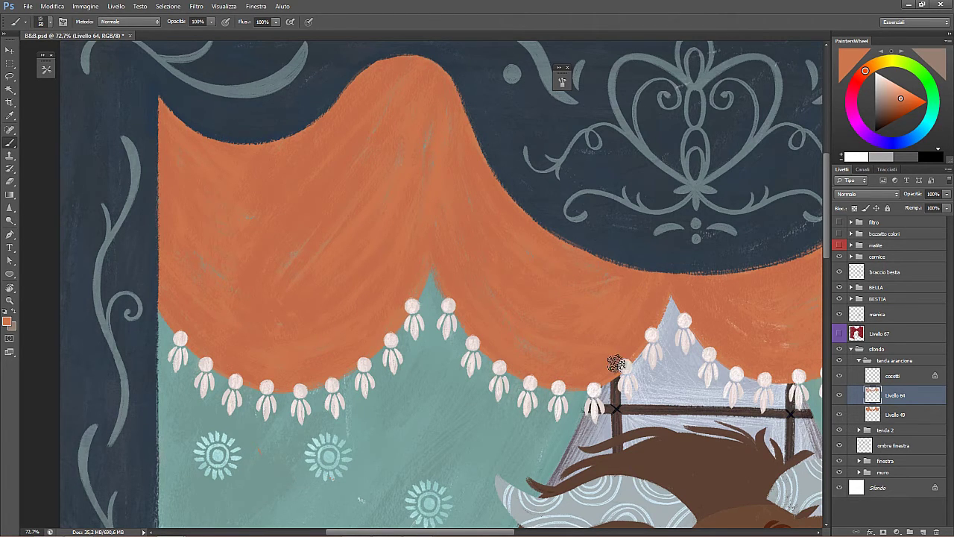
key(z)
mouse_move(581, 330)
mouse_down()
mouse_move(544, 294)
mouse_move(464, 301)
mouse_up()
mouse_move(516, 275)
mouse_down()
mouse_move(504, 277)
mouse_move(512, 273)
mouse_up()
key(b)
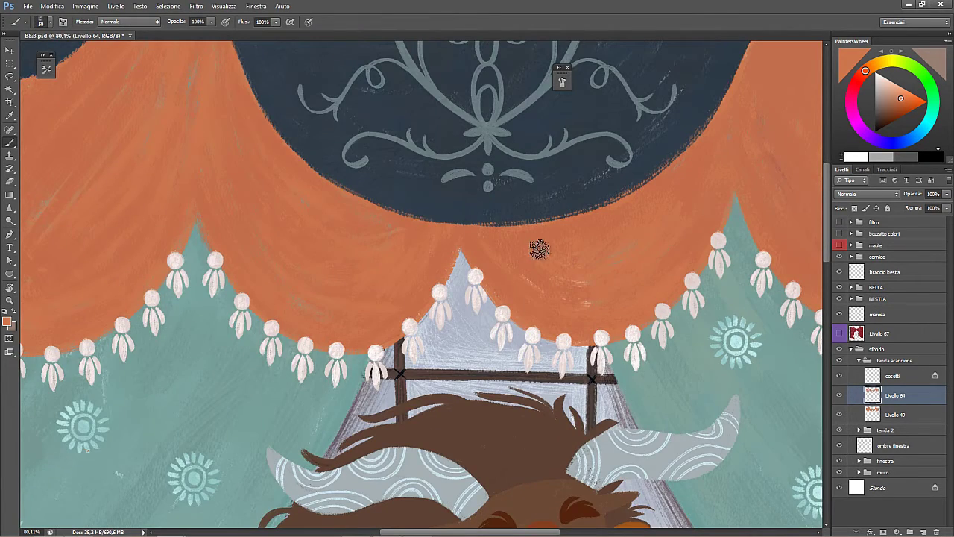
drag(704, 188, 420, 310)
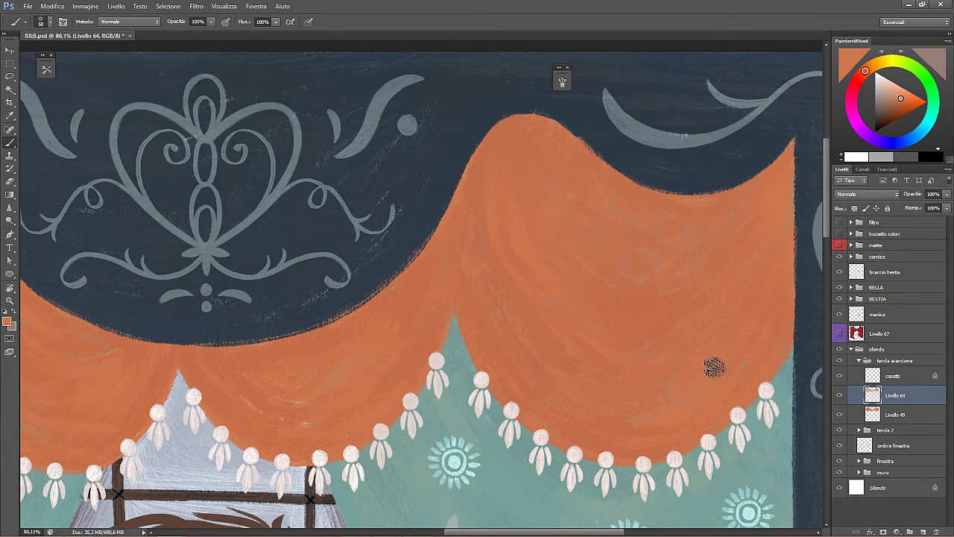
mouse_move(649, 227)
mouse_down()
mouse_move(618, 222)
mouse_move(639, 225)
mouse_up()
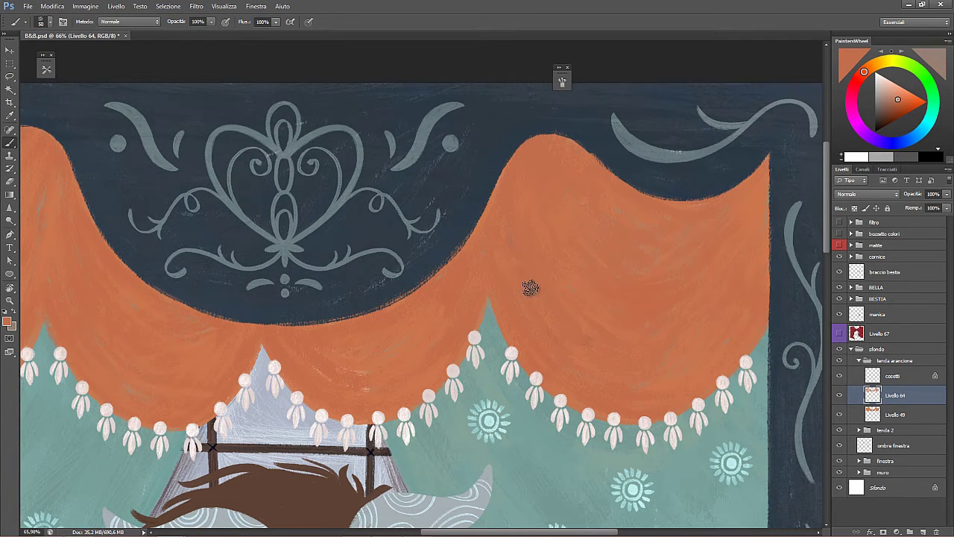
- Add an orange stroke to the right section of the drape on "Livello 64" and save the illustration
drag(628, 314, 598, 316)
key(ctrl+s)
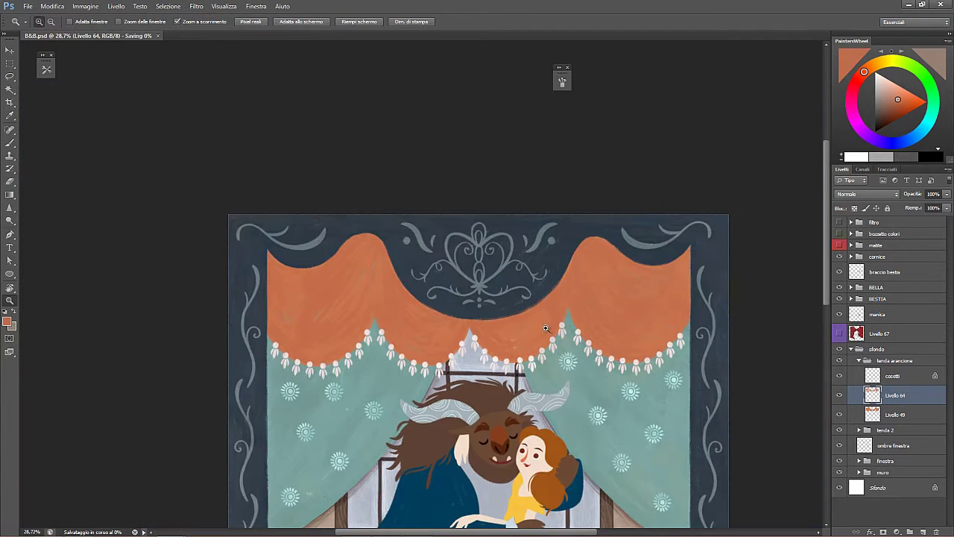
drag(461, 363, 421, 302)
drag(485, 319, 495, 318)
double_click(10, 301)
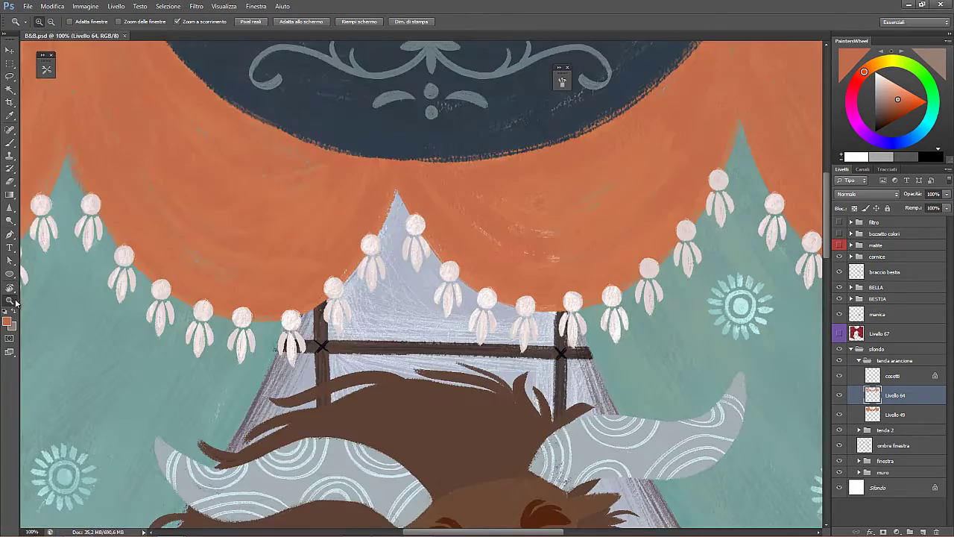
- Brush muted orange over the drape section just left of centre on "Livello 64", covering the green gaps
drag(626, 183, 286, 332)
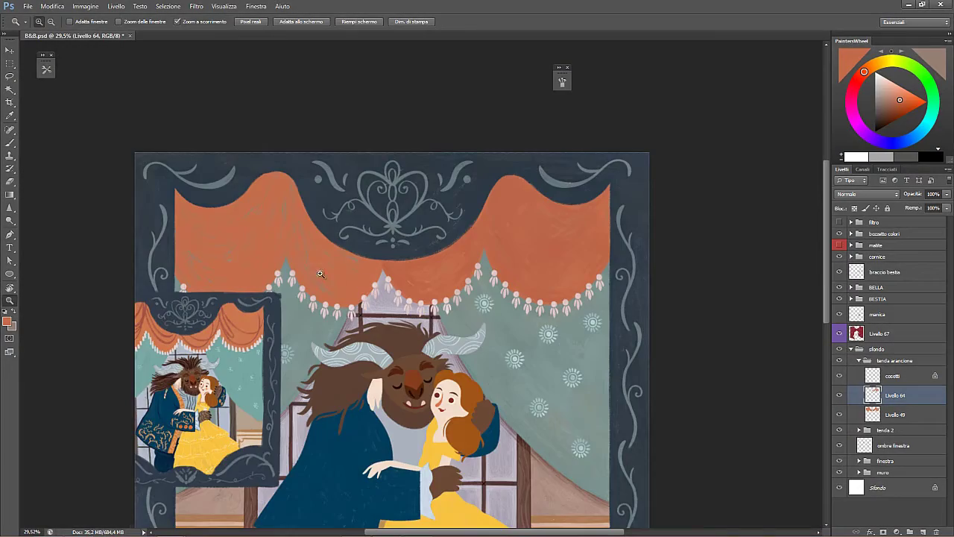
scroll(320, 274, up, 3)
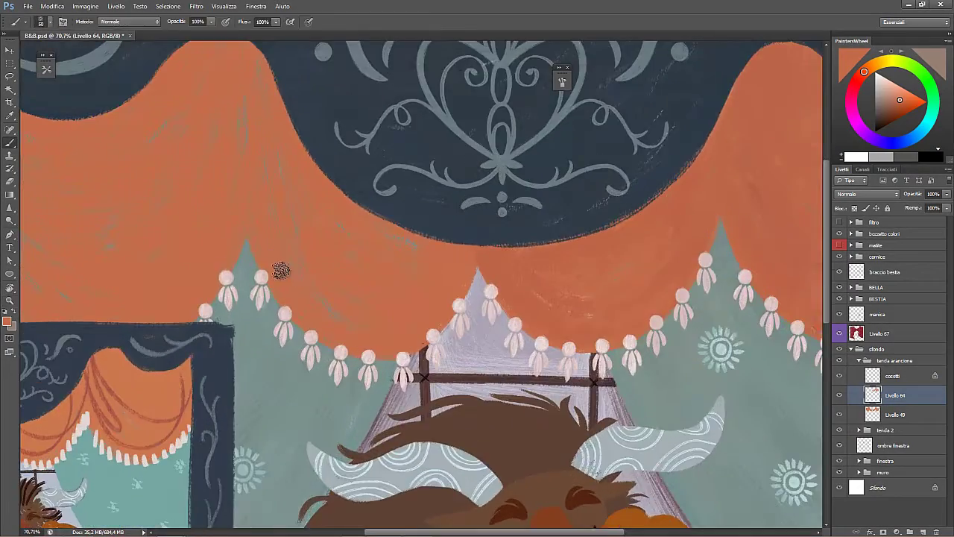
key(b)
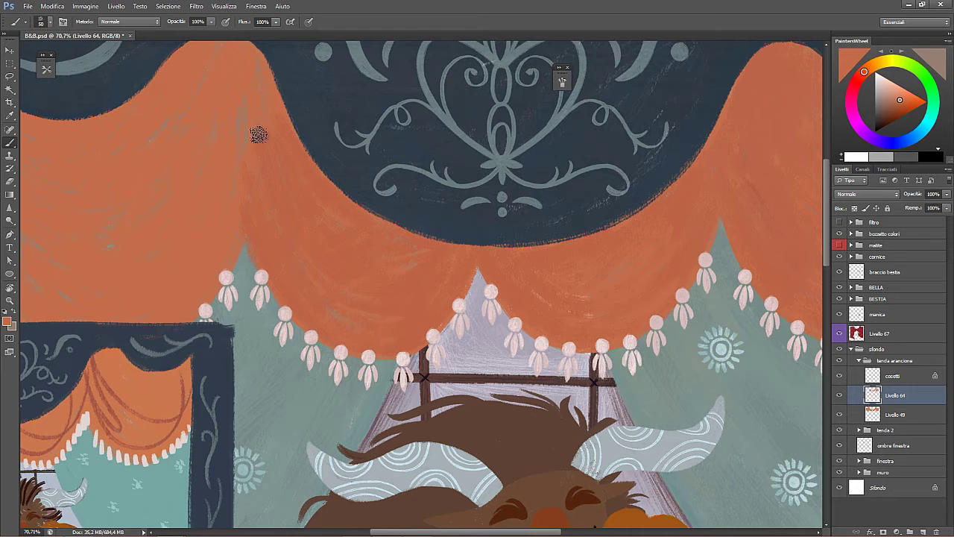
key(z)
drag(511, 319, 454, 318)
mouse_move(633, 304)
mouse_down()
mouse_move(448, 301)
mouse_move(668, 298)
mouse_up()
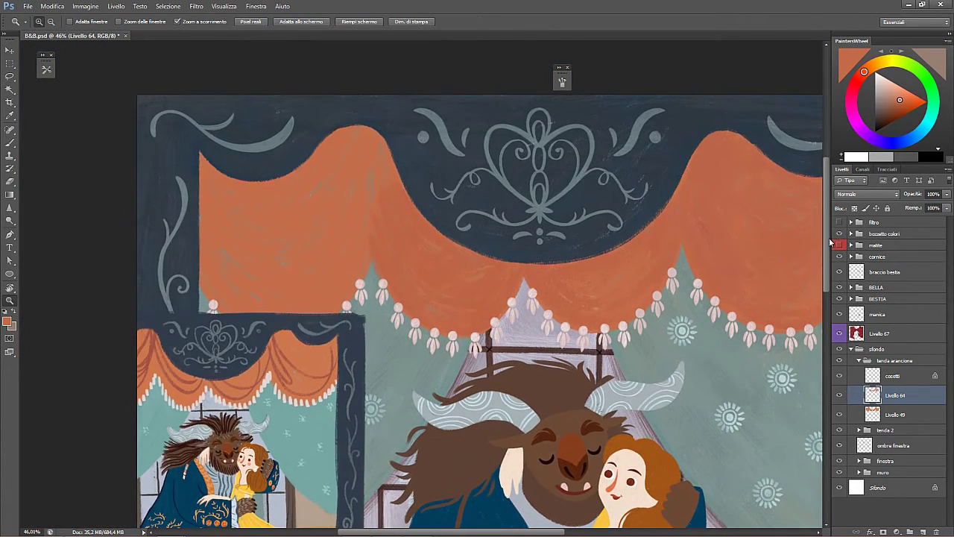
- Hide the "bozzetto colori" group and brush muted orange fold strokes over the drape's left section on "Livello 64"
click(840, 234)
drag(355, 262, 430, 305)
key(b)
double_click(9, 301)
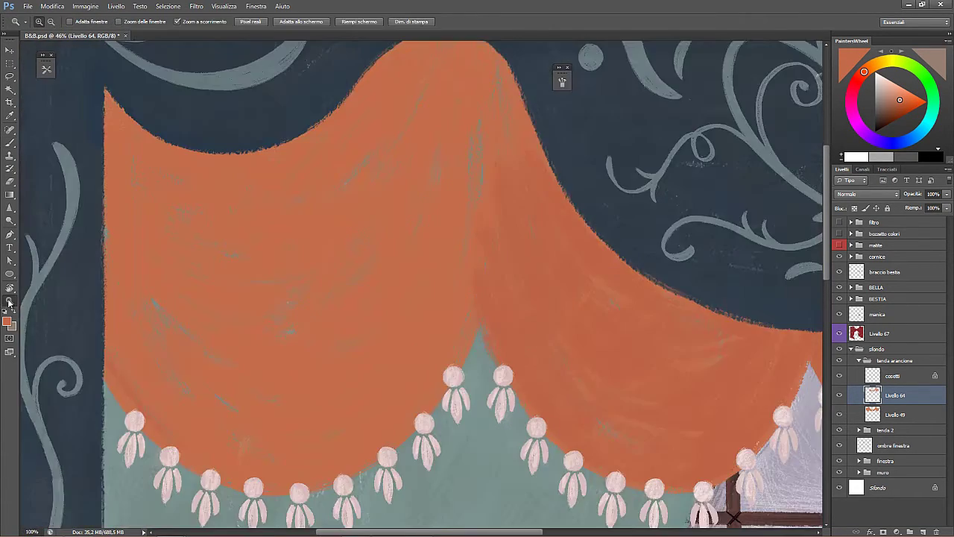
key(b)
scroll(166, 320, down, 4)
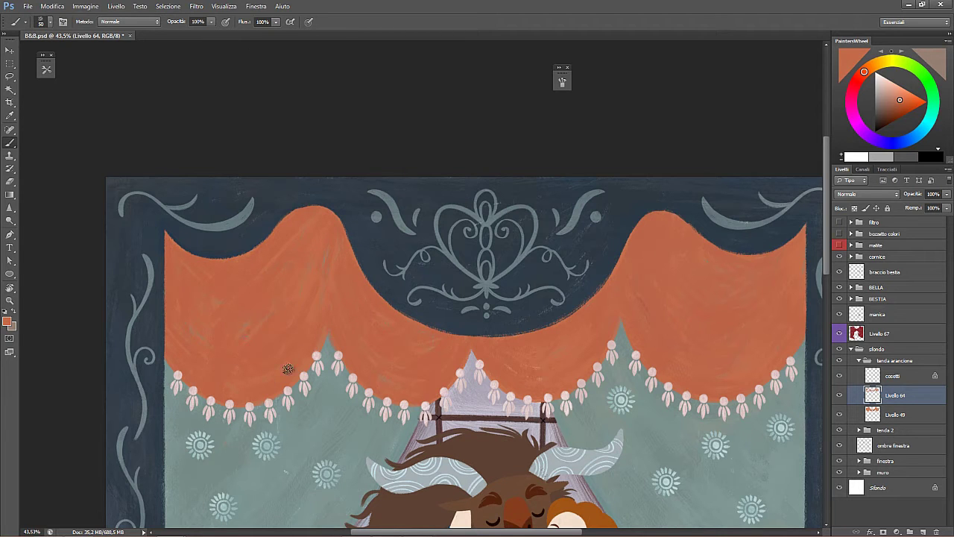
mouse_move(426, 293)
mouse_down()
mouse_move(405, 283)
mouse_move(452, 289)
mouse_up()
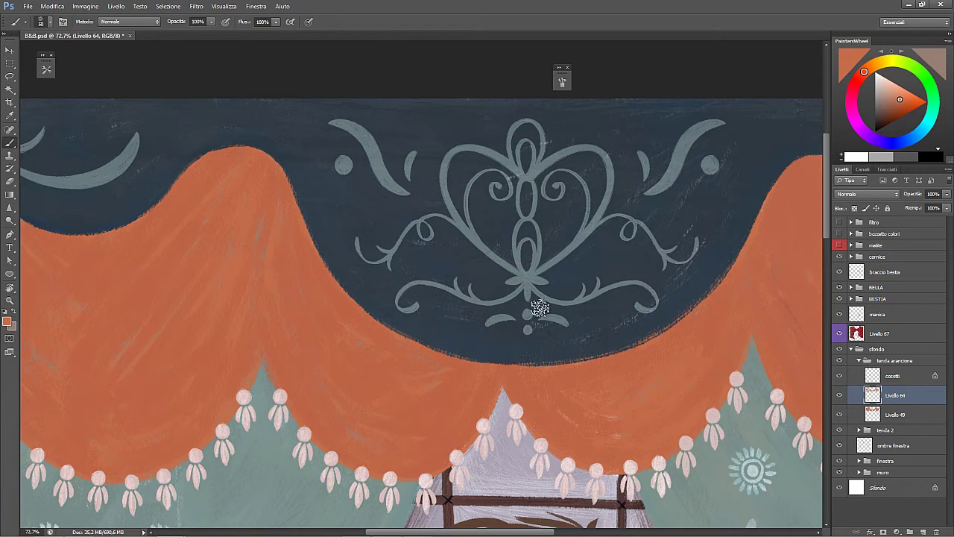
- Compare the drape with "Livello 64" hidden and shown
click(839, 395)
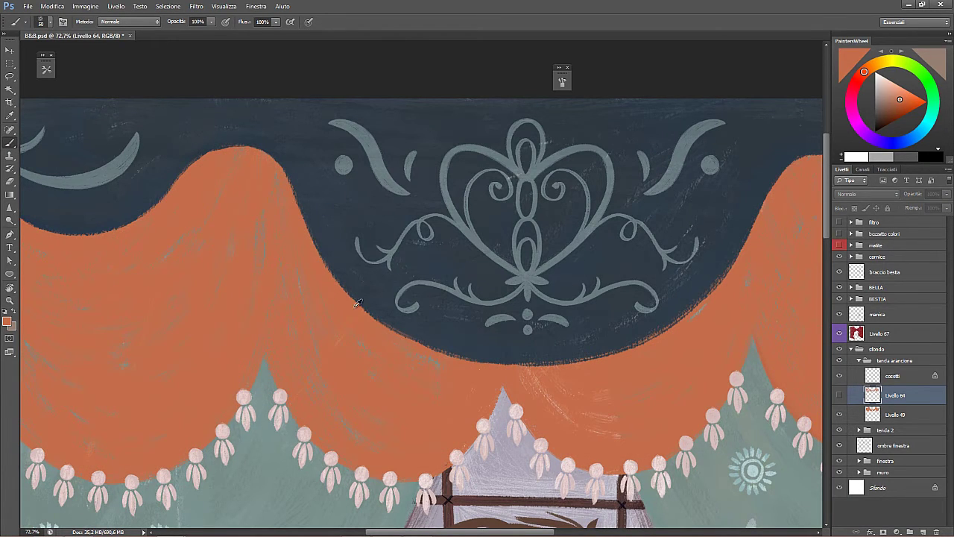
click(840, 395)
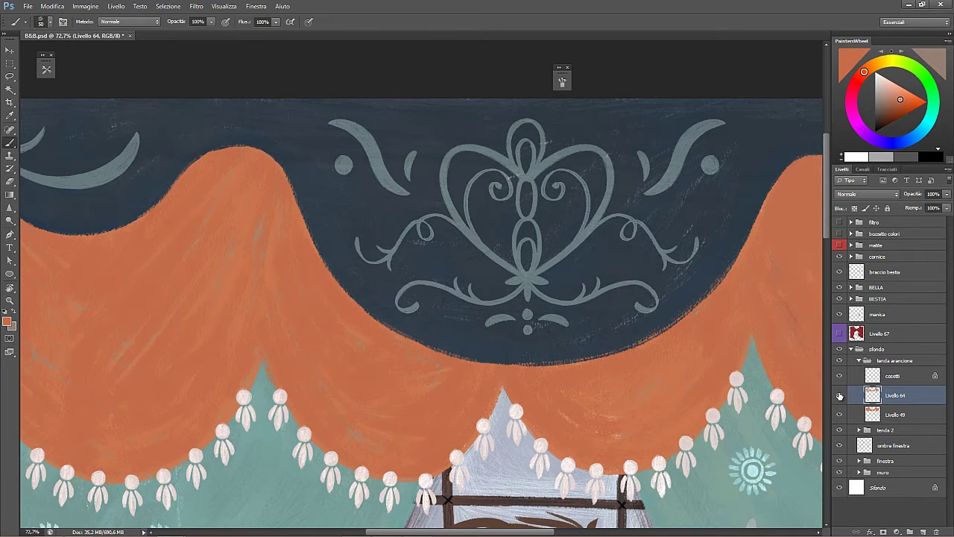
click(840, 396)
click(839, 396)
click(839, 396)
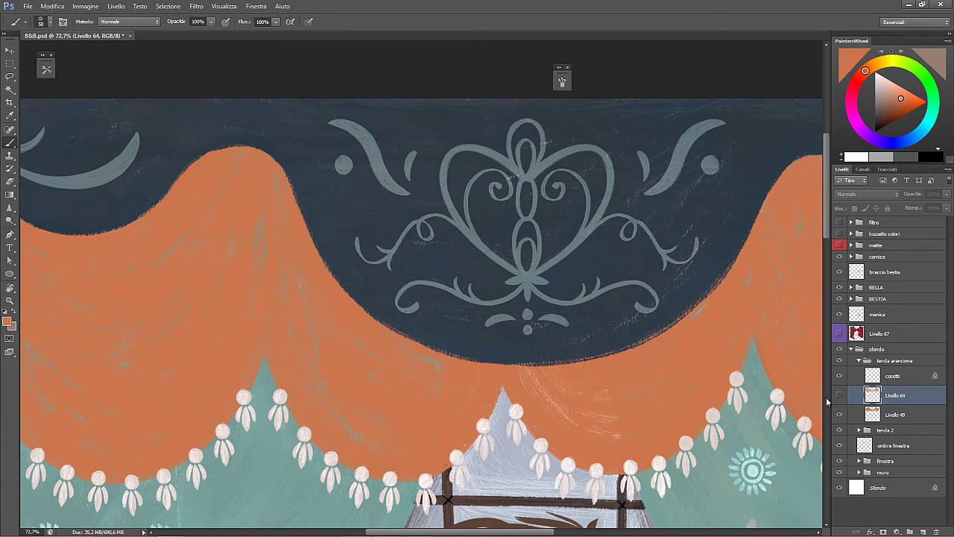
click(839, 395)
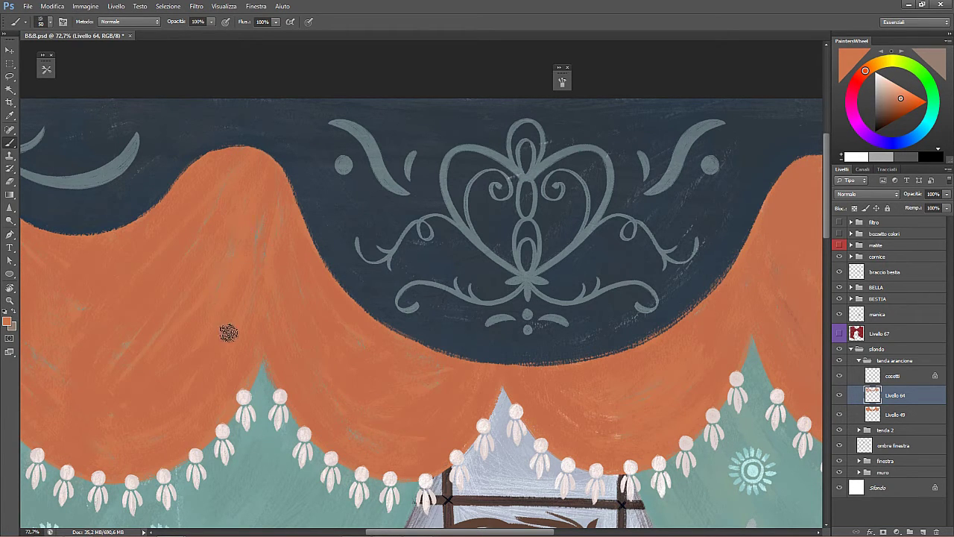
- Brush lighter orange strokes along the folds of the drape's left and centre-left sections on "Livello 64"
key(F5)
key(F5)
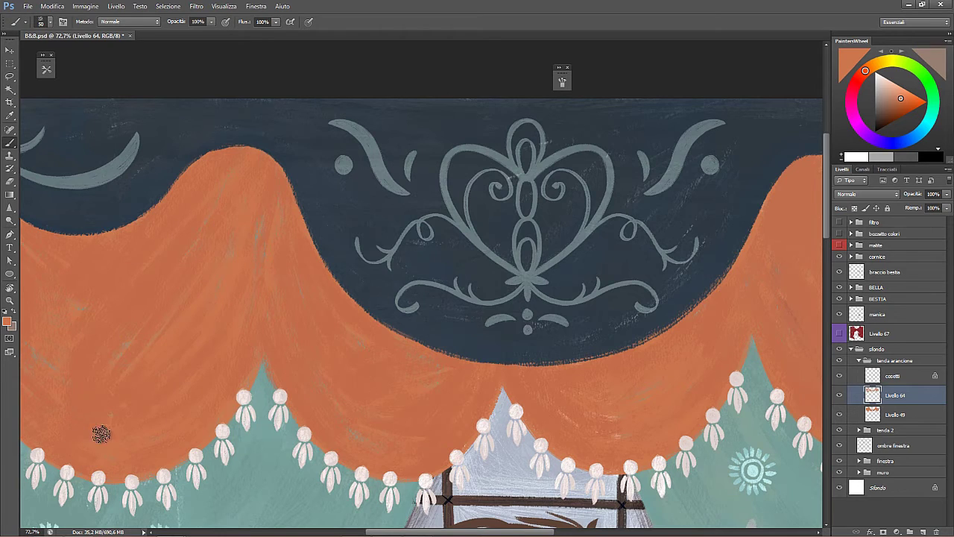
drag(191, 424, 360, 332)
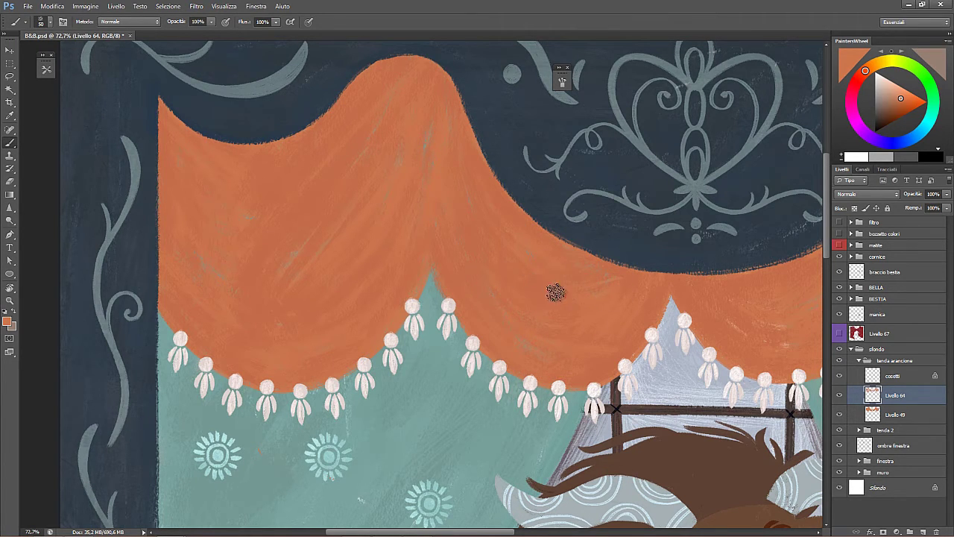
- Brush lighter orange strokes along the curved folds of the drape's right section on "Livello 64" and save the illustration
key(z)
drag(582, 309, 415, 258)
mouse_move(531, 284)
mouse_down()
mouse_move(504, 277)
mouse_move(532, 289)
mouse_up()
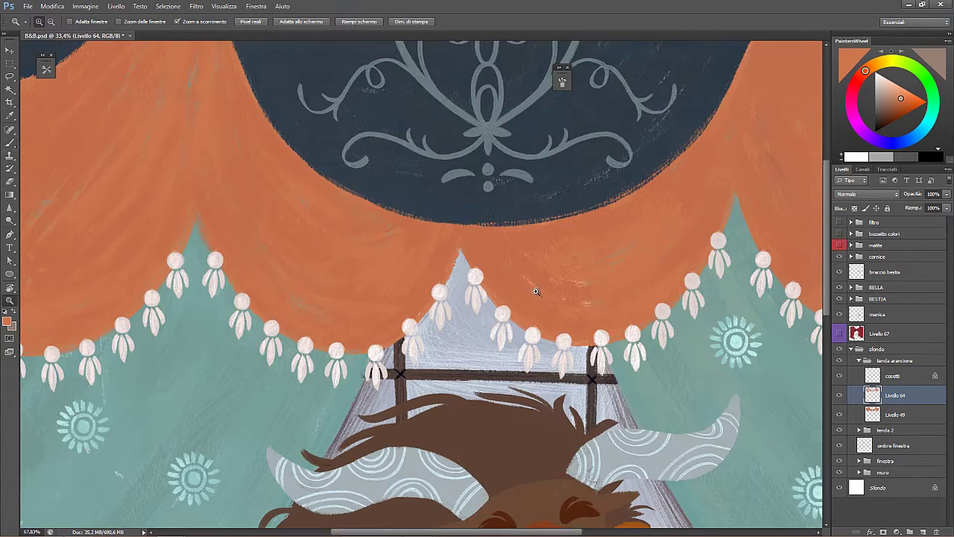
key(b)
drag(726, 179, 444, 299)
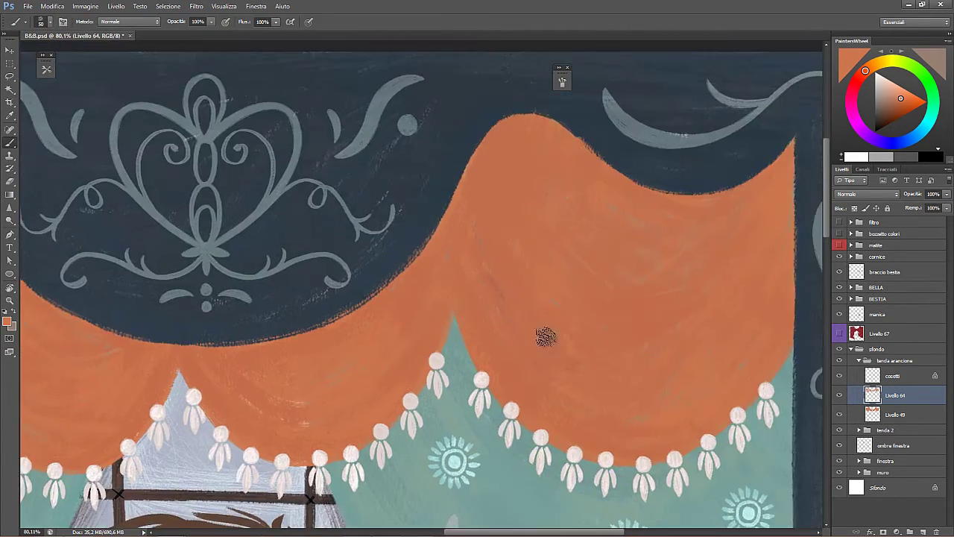
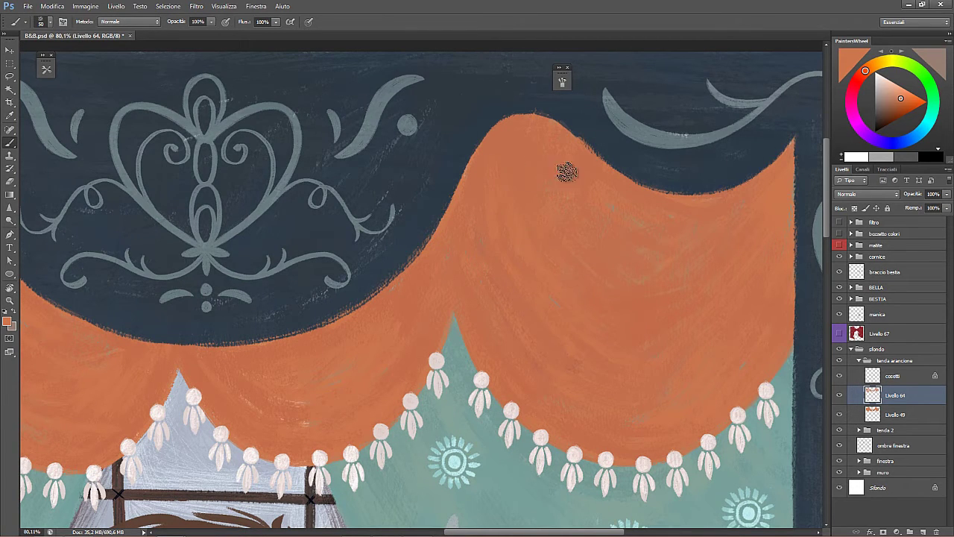
key(z)
mouse_move(650, 229)
mouse_down()
mouse_move(620, 223)
mouse_move(609, 239)
mouse_move(620, 240)
mouse_up()
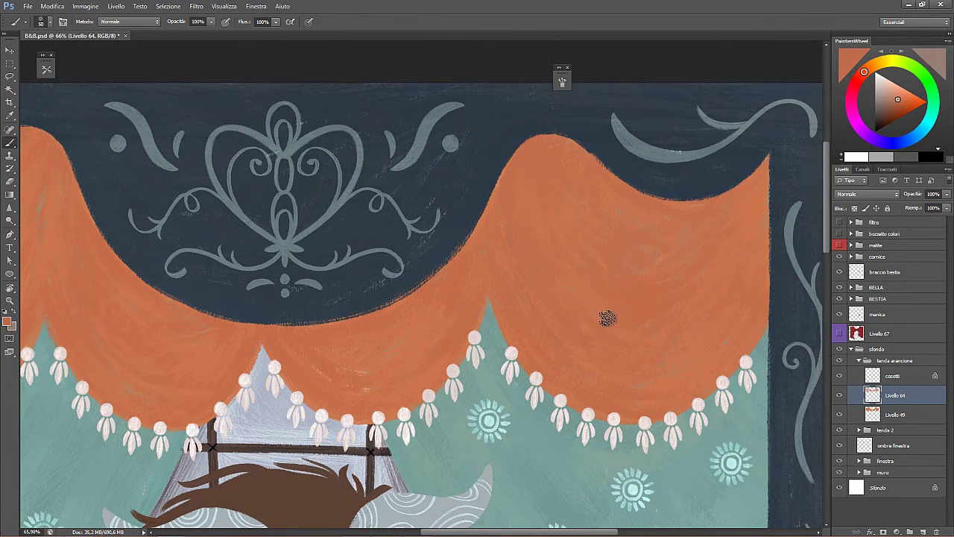
scroll(604, 358, down, 5)
key(ctrl+s)
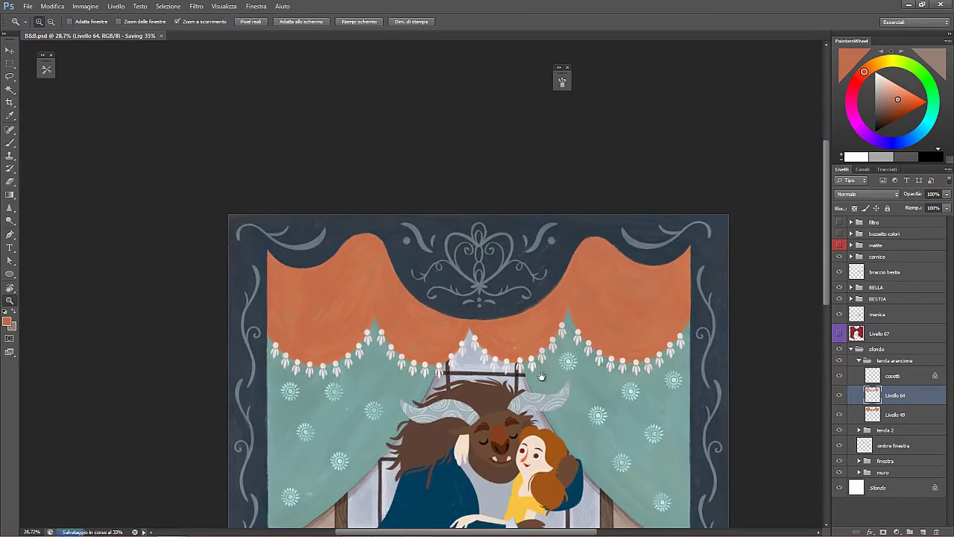
- Paste a copy of the leafy branch onto the blue jacket, scaled to 53.01% and rotated -112.77°, above the two lower-left branches
scroll(490, 321, up, 4)
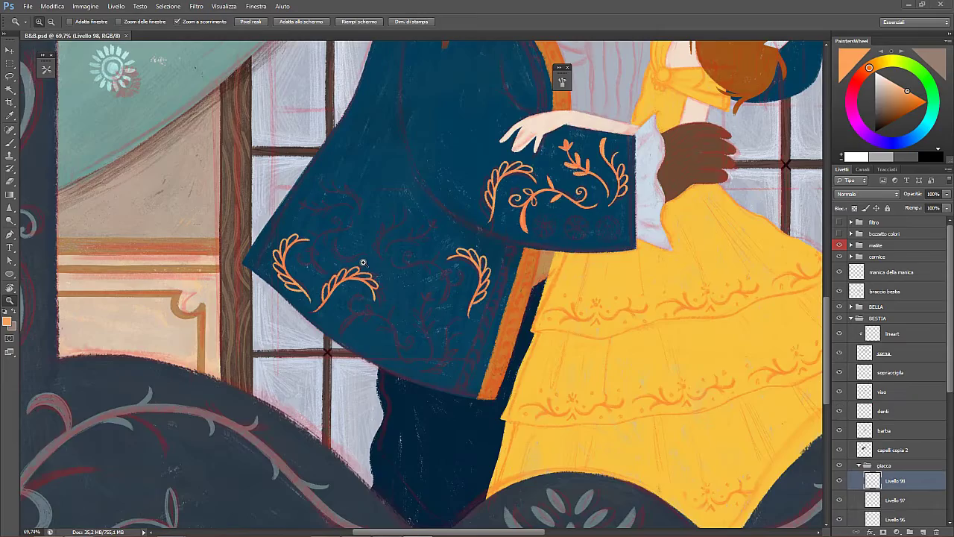
scroll(409, 319, up, 3)
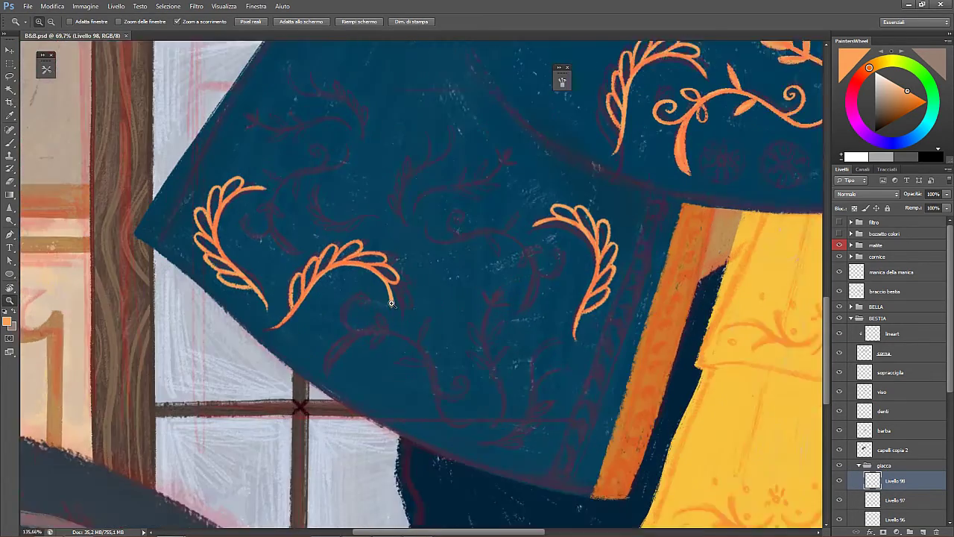
key(ctrl+v)
key(ctrl+t)
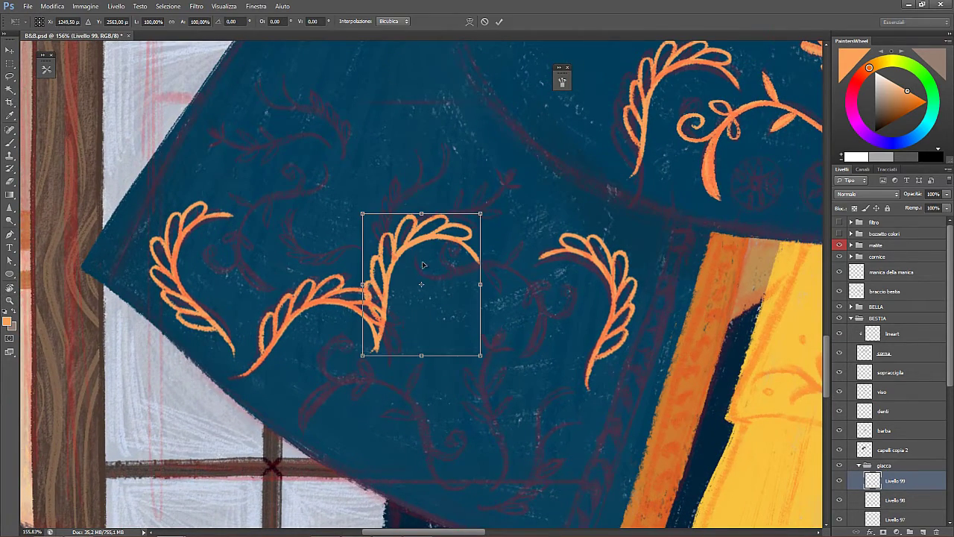
drag(494, 191, 365, 403)
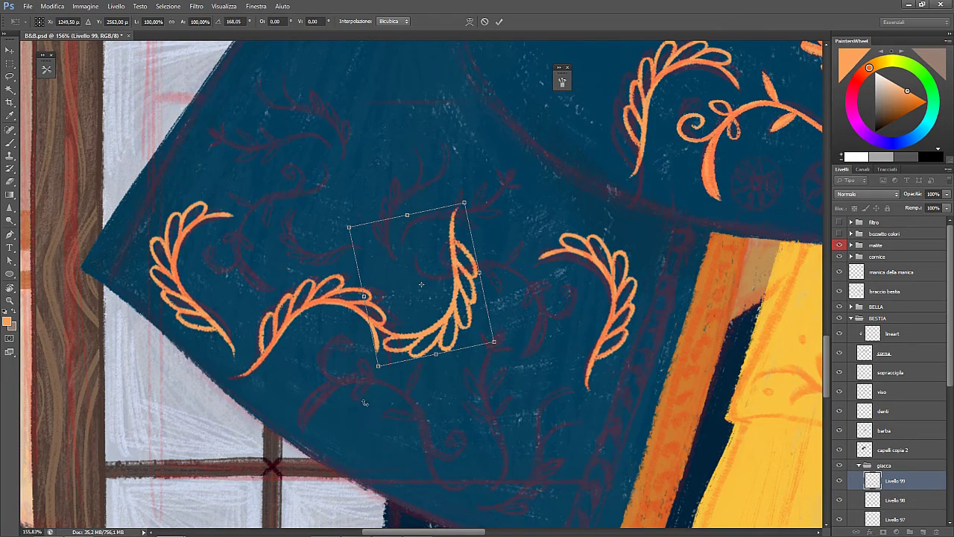
drag(616, 366, 570, 293)
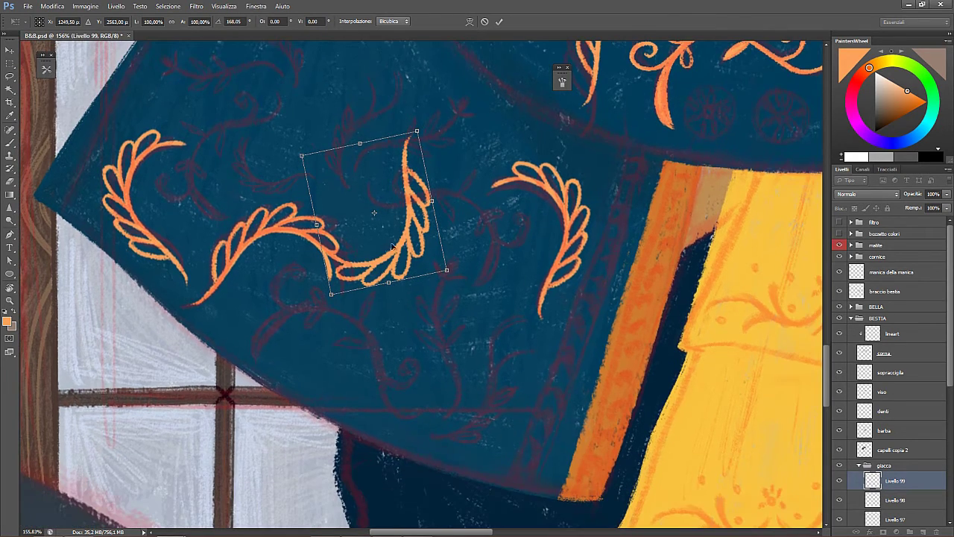
drag(390, 229, 385, 328)
drag(412, 230, 374, 302)
drag(417, 325, 312, 285)
drag(357, 259, 353, 244)
key(Return)
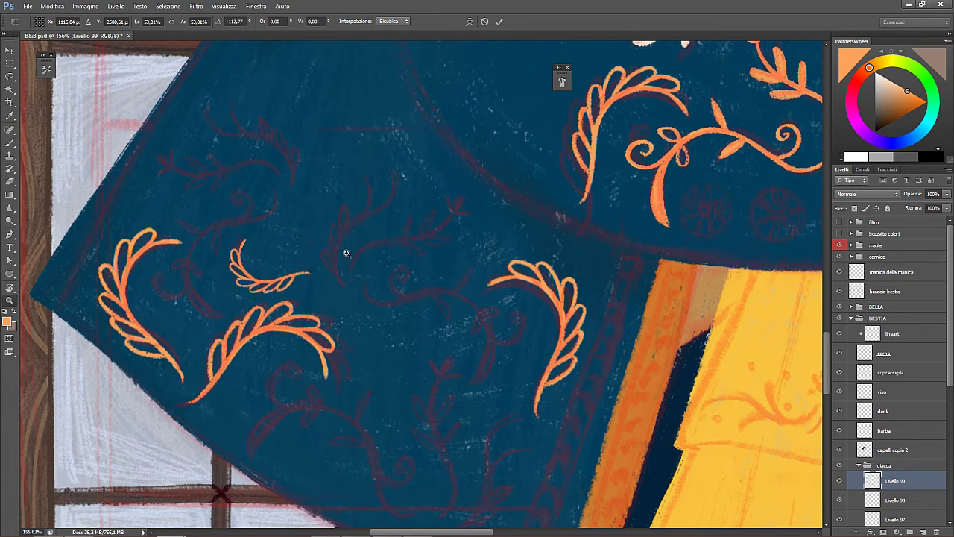
- Merge the jacket branch layers "Livello 96" to "Livello 99" into one and merge the result into "cosetti manica"
key(z)
scroll(866, 399, down, 3)
shift+click(915, 450)
right_click(915, 450)
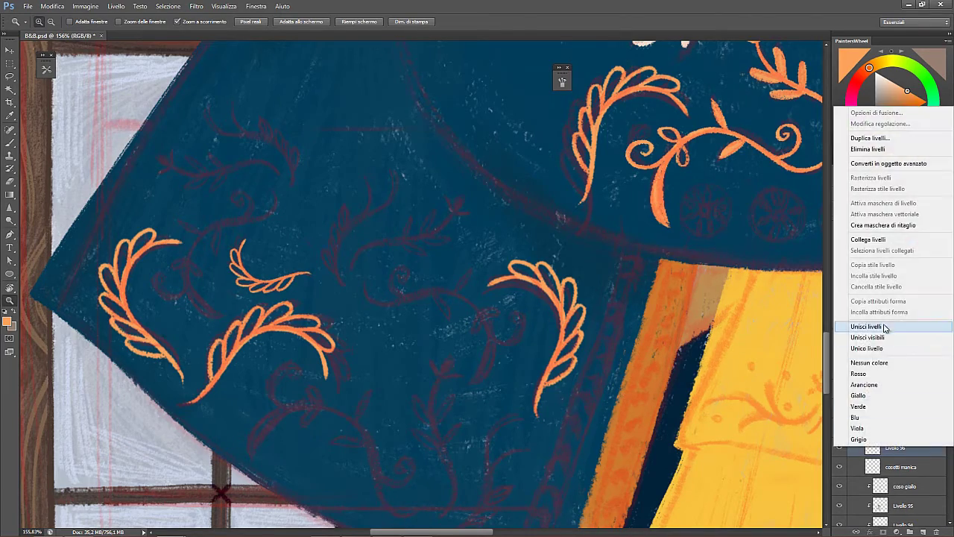
click(885, 326)
click(841, 390)
click(841, 390)
drag(647, 358, 596, 359)
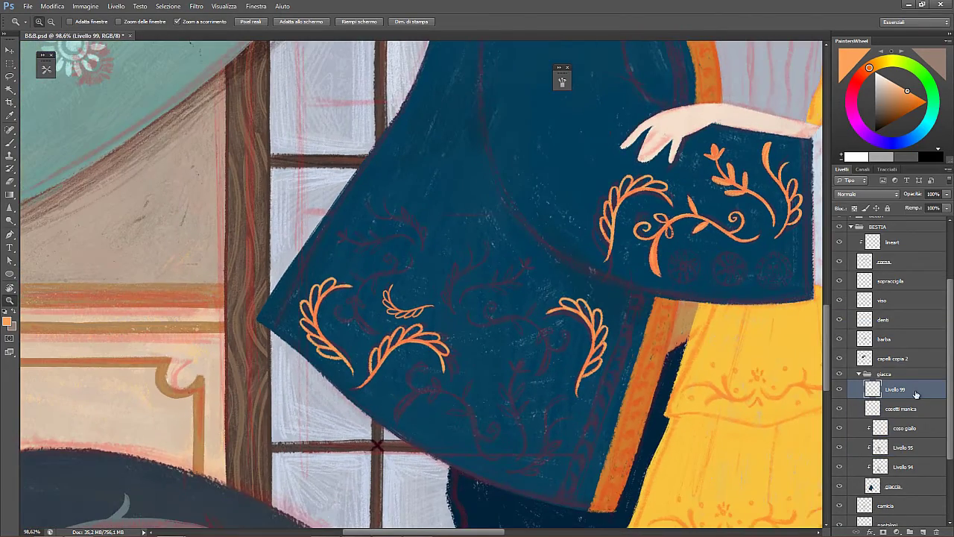
right_click(916, 392)
click(875, 269)
- Lasso the flowered sprig at the top of the sleeve and copy it to a new layer
drag(612, 318, 483, 305)
scroll(483, 305, up, 7)
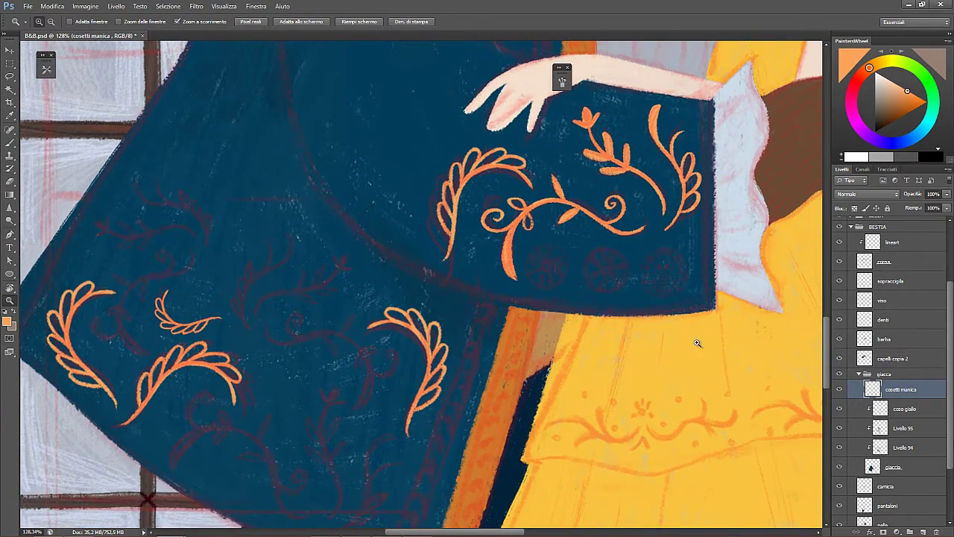
key(l)
drag(564, 129, 578, 179)
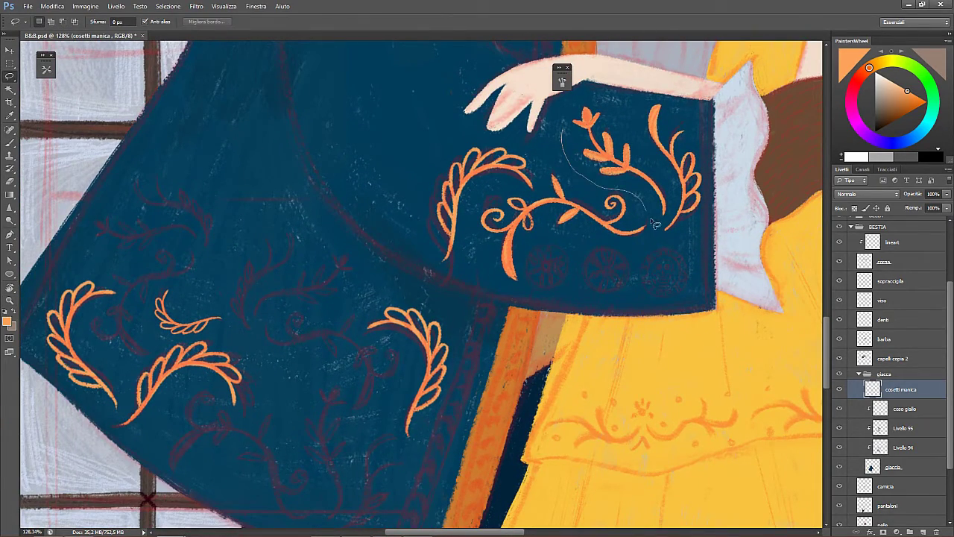
drag(580, 106, 581, 104)
key(ctrl+j)
- Transform the copied sprig with a 38.36° rotation and place it upright near the lower hem of the jacket
key(ctrl+t)
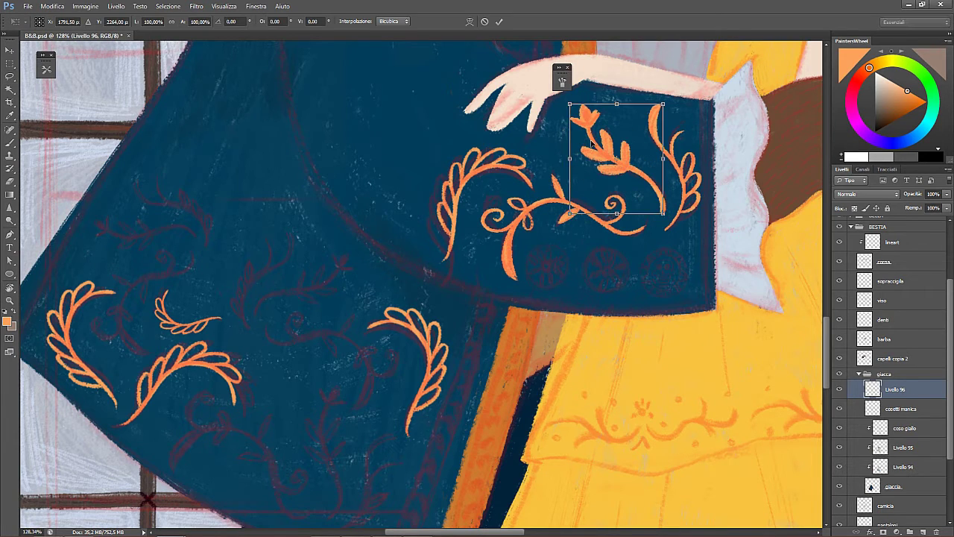
mouse_move(619, 161)
mouse_down()
mouse_move(488, 268)
mouse_move(343, 345)
mouse_up()
drag(406, 264, 462, 309)
key(space)
drag(459, 358, 477, 252)
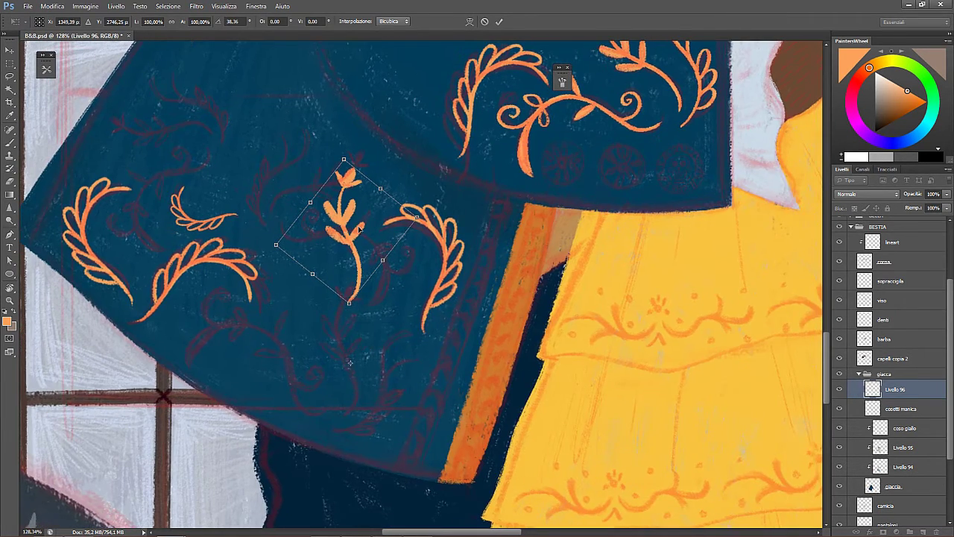
drag(357, 205, 356, 326)
key(Return)
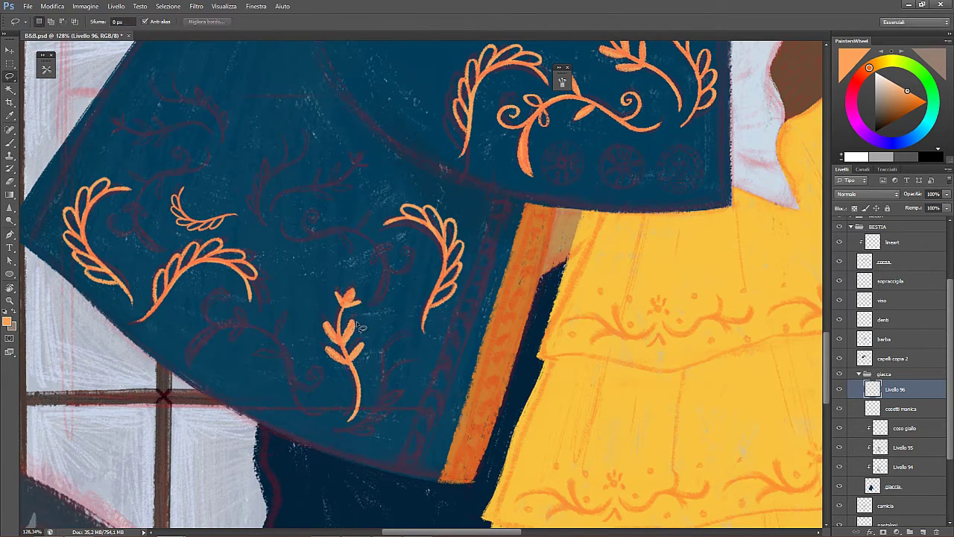
key(v)
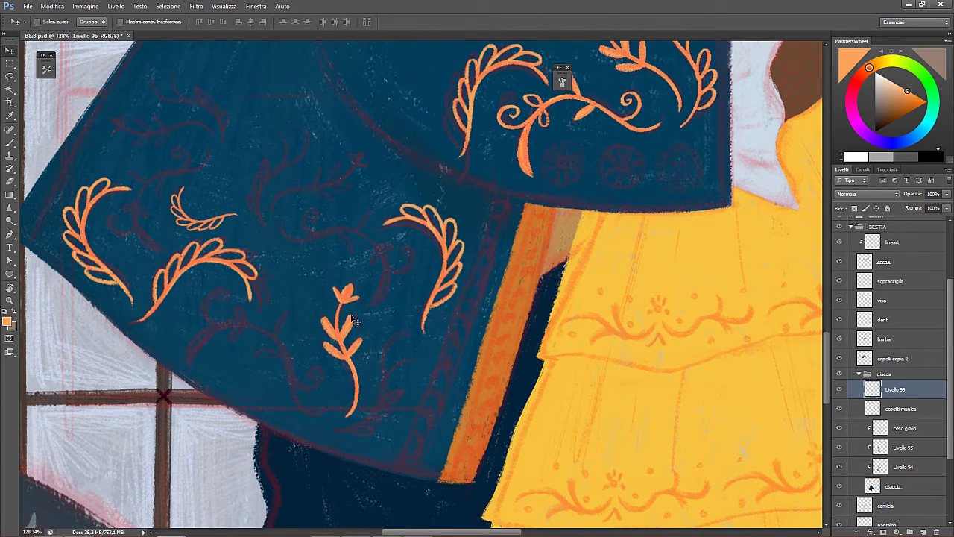
- Paste another copy of the flowered sprig onto the middle of the blue jacket, scaled to 88.44% and rotated
key(r)
drag(360, 285, 289, 296)
drag(335, 249, 294, 354)
key(space)
drag(288, 356, 403, 255)
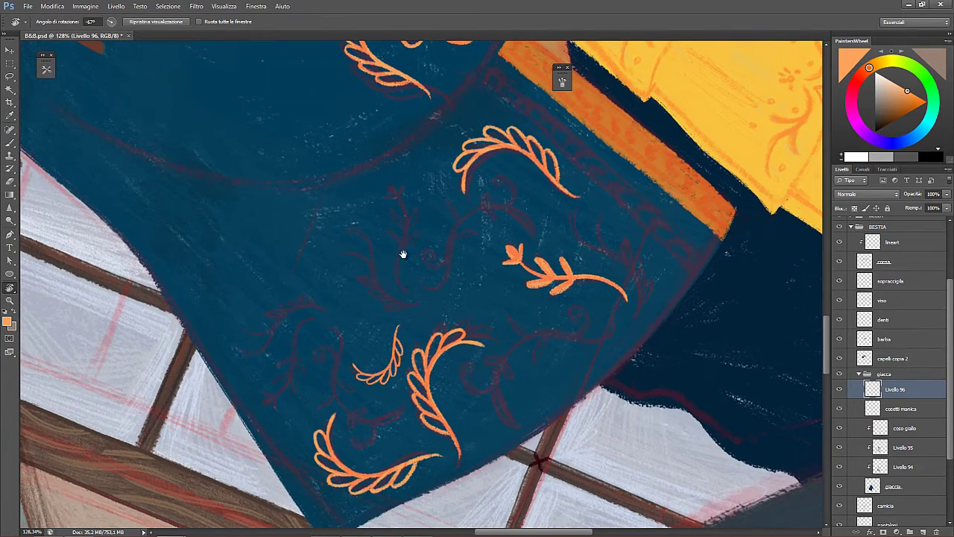
key(ctrl+v)
key(ctrl+t)
drag(479, 202, 515, 353)
drag(485, 257, 471, 262)
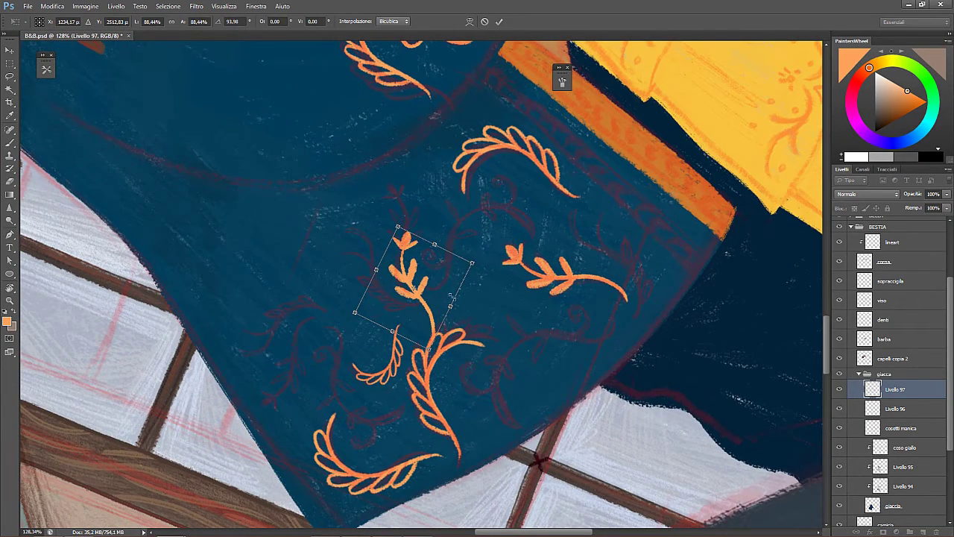
- Mirror the pasted sprig, scale it to 82.52%, set it in the jacket's centre above the upright sprig, and save the file
right_click(419, 284)
click(447, 436)
drag(451, 432, 436, 411)
drag(415, 255, 407, 158)
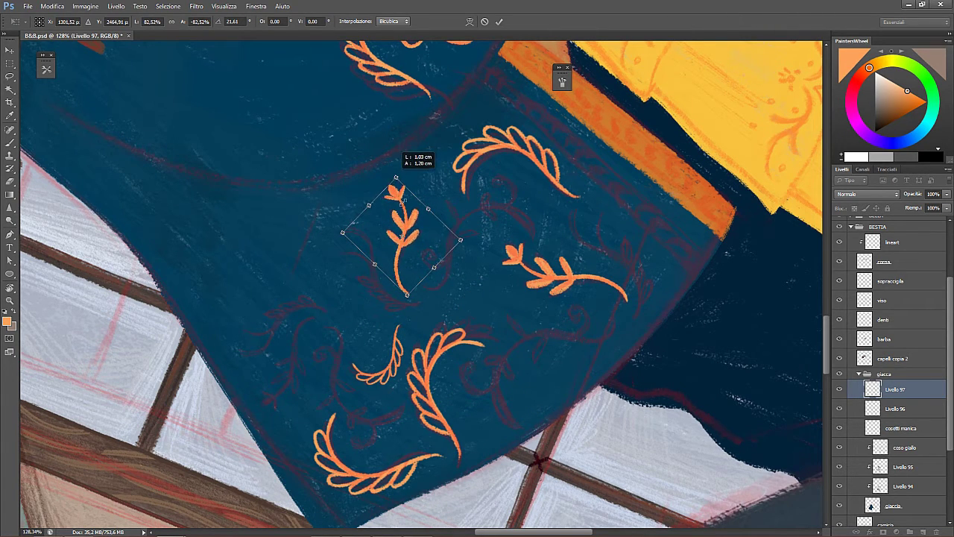
key(Return)
key(r)
key(Escape)
key(ctrl+s)
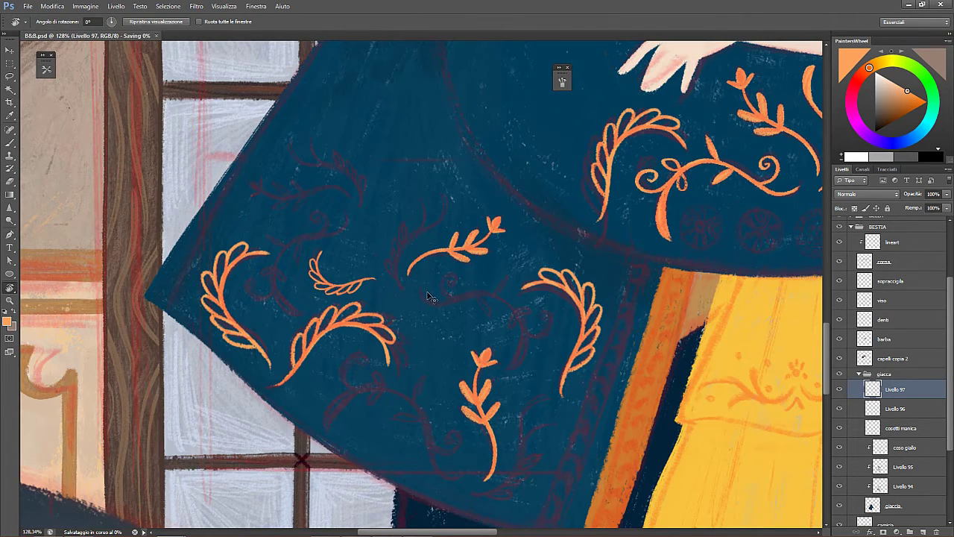
- Merge the sprig layers "Livello 96" and "Livello 97", and merge the result into "cosetti manica"
right_click(900, 409)
click(880, 290)
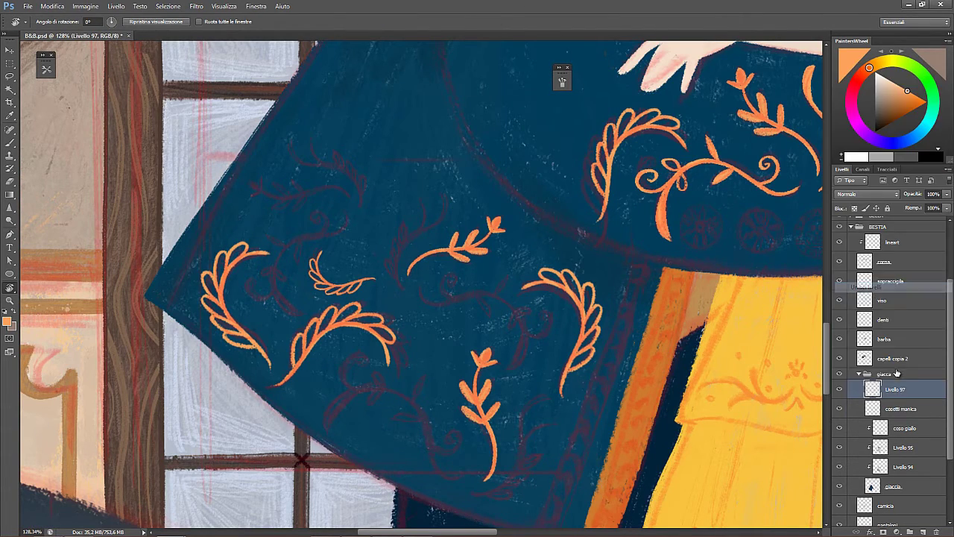
right_click(898, 389)
click(895, 276)
- Paste another flowered sprig, scale it down and rotate it to lie near the jacket's upper-left edge, and save the file
drag(475, 322, 354, 347)
click(175, 213)
key(z)
drag(170, 222, 384, 280)
key(ctrl+v)
key(ctrl+t)
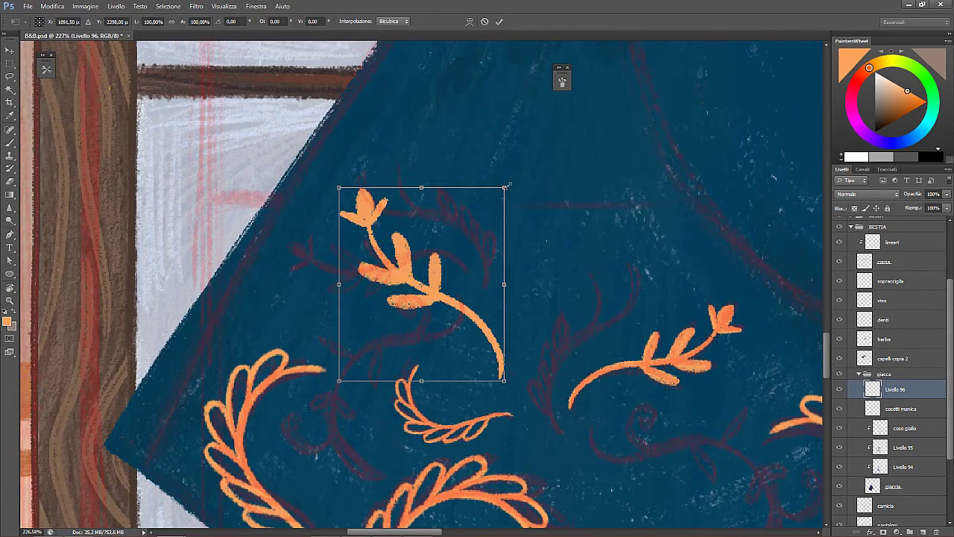
drag(504, 187, 370, 148)
drag(495, 305, 456, 259)
drag(422, 252, 395, 275)
key(Return)
key(ctrl+s)
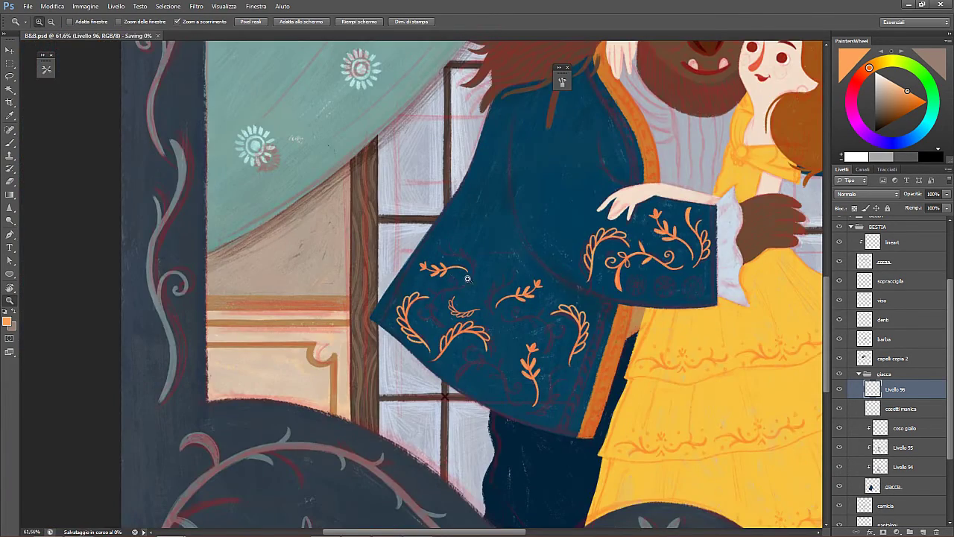
- Merge the new sprig layer "Livello 96" into "cosetti manica"
drag(610, 352, 583, 331)
right_click(919, 390)
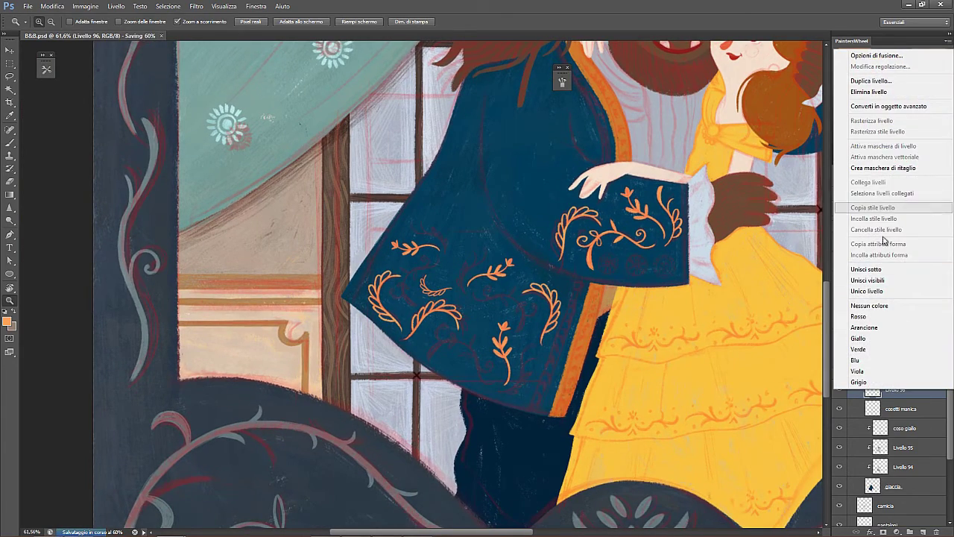
click(884, 270)
- Lasso the curled vine in the middle of the sleeve and copy it to a new layer
drag(679, 228, 703, 244)
scroll(702, 244, up, 2)
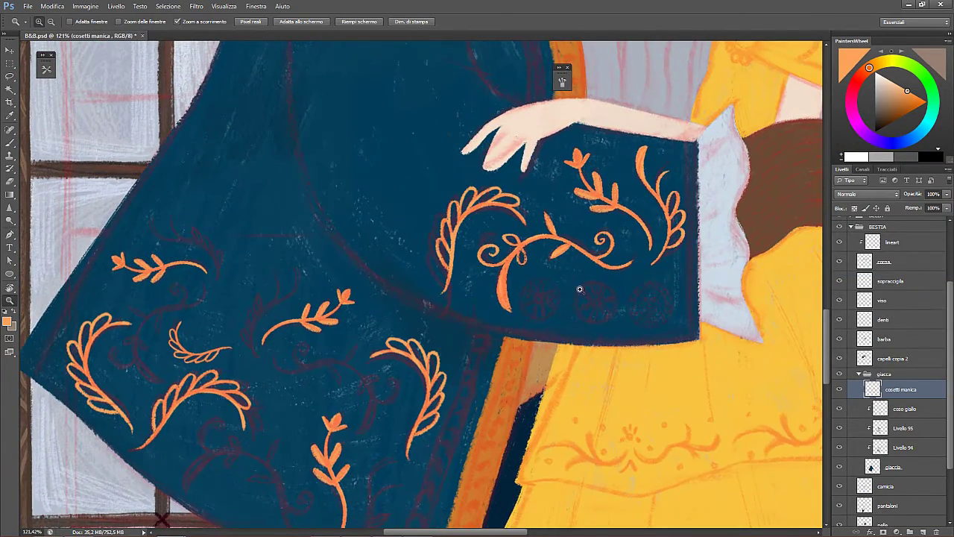
key(l)
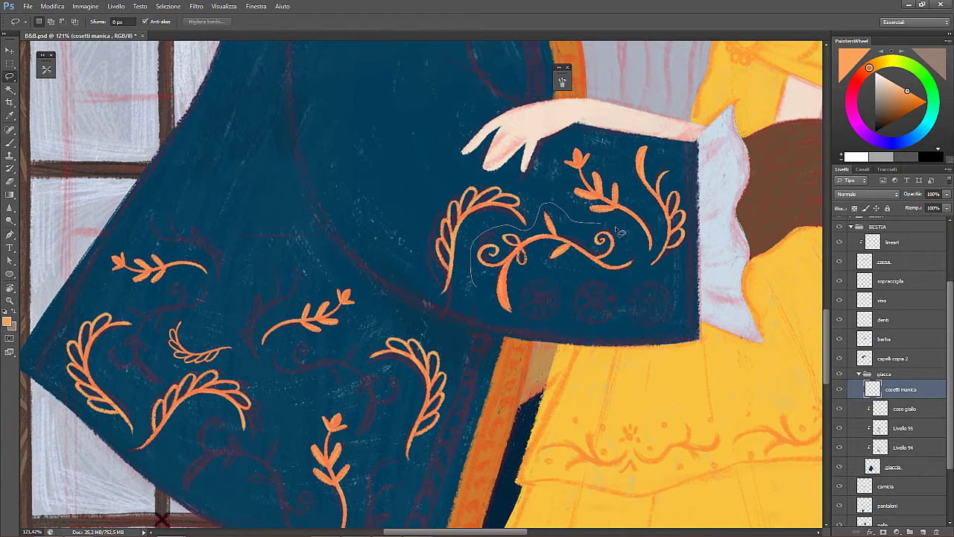
drag(561, 313, 474, 286)
key(ctrl+j)
- Mirror the copied vine, scale it to 79.21% and rotate it 19.75° between the sprigs and the leafy branch on the jacket
key(ctrl+t)
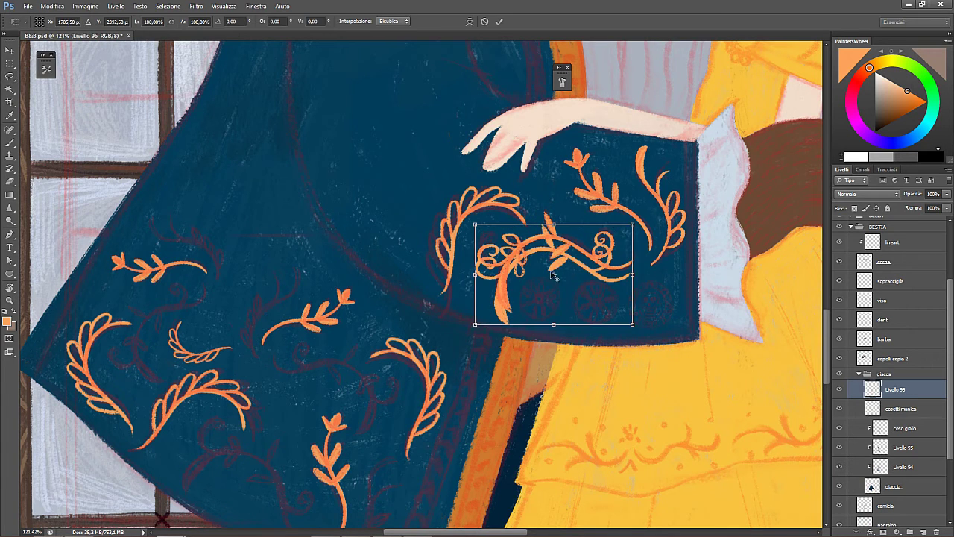
right_click(569, 264)
click(619, 405)
drag(604, 285, 355, 442)
drag(581, 356, 637, 225)
drag(619, 183, 608, 335)
drag(450, 287, 418, 298)
drag(351, 309, 395, 267)
drag(506, 218, 505, 211)
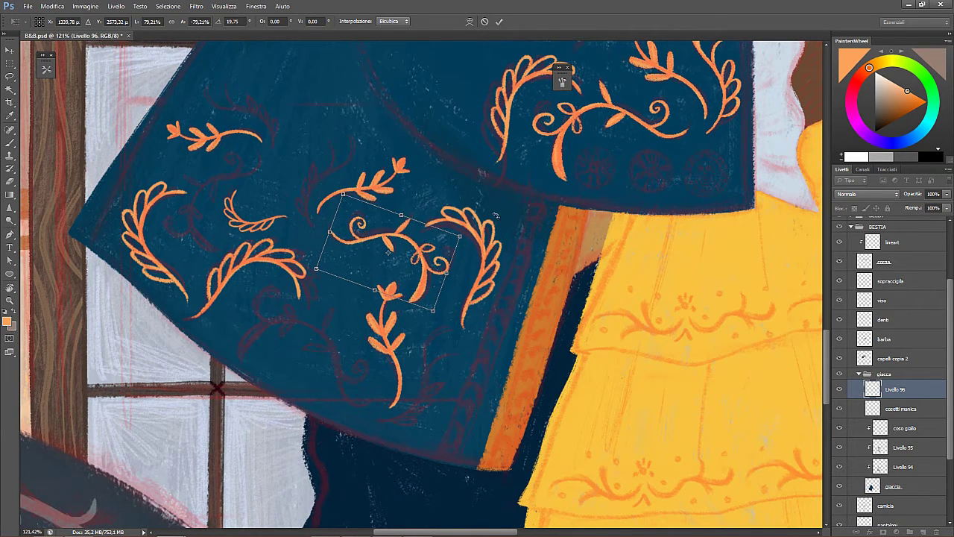
- Nudge the mirrored vine to the right, refine its rotation to about 18°, and apply the transformation
key(Right)
key(Right)
key(Right)
key(Right)
drag(471, 137, 468, 135)
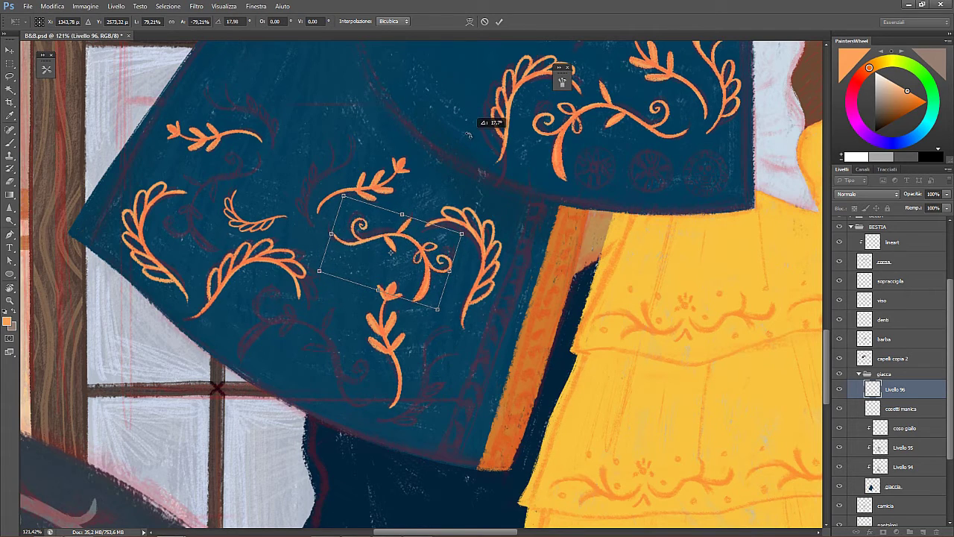
key(Return)
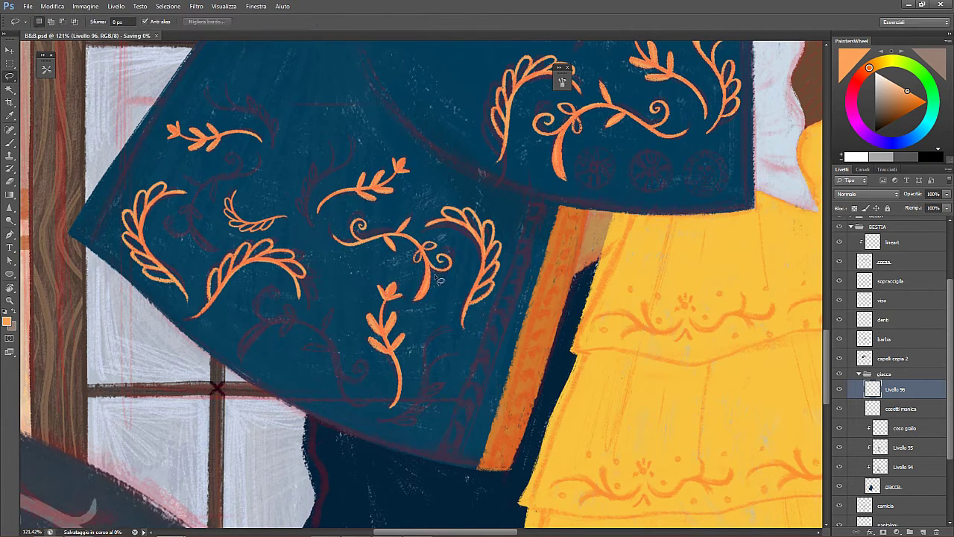
- Paste another copy of the curled vine along the jacket's lower hem, keeping it at 100% and rotating it 41.86°
drag(428, 314, 529, 301)
key(r)
drag(617, 284, 532, 288)
key(z)
drag(495, 340, 509, 371)
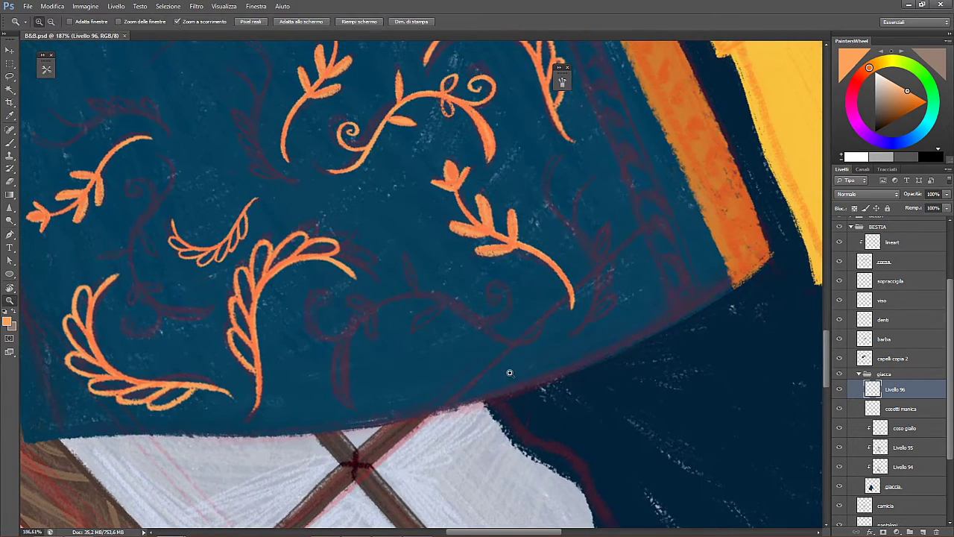
key(ctrl+v)
key(ctrl+t)
drag(565, 179, 606, 292)
drag(482, 250, 481, 301)
drag(613, 252, 618, 240)
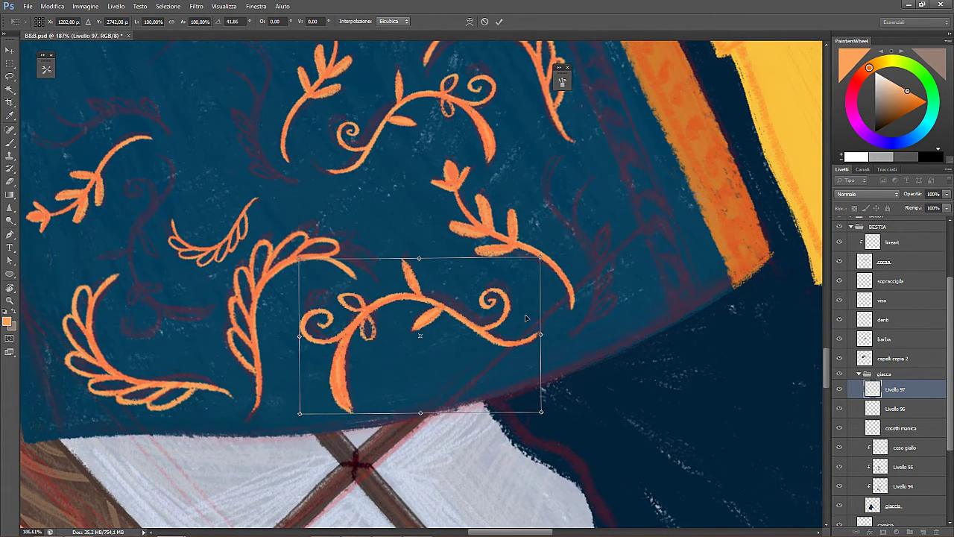
- Nudge the hem vine to the right, apply the transformation, and save the file
key(Right)
key(Right)
key(Right)
key(Right)
key(Return)
key(z)
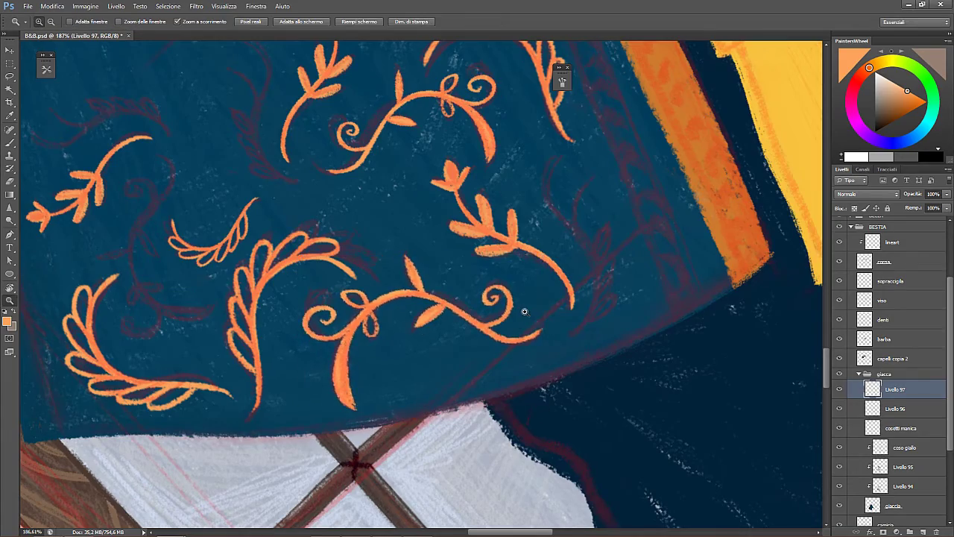
key(Escape)
drag(499, 255, 480, 240)
key(ctrl+s)
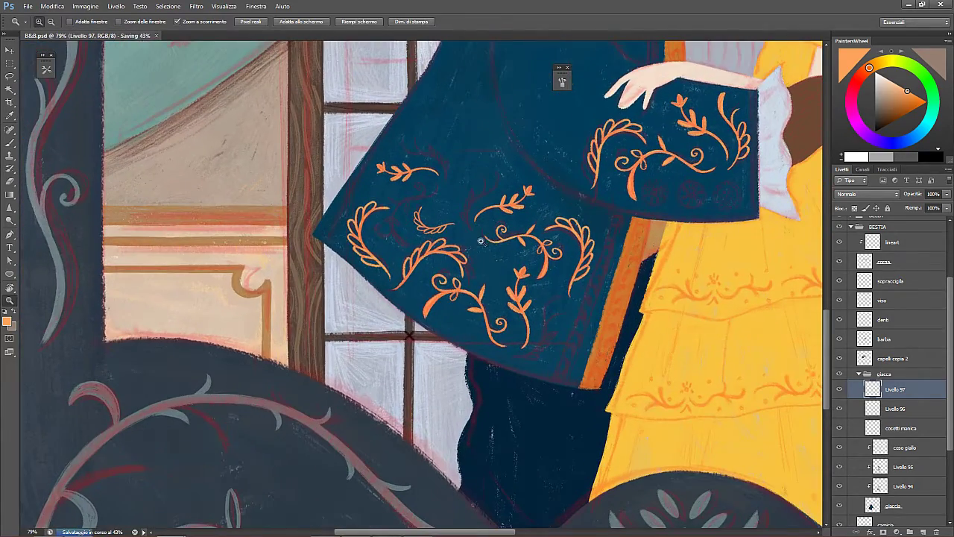
- Merge the vine layers "Livello 96" and "Livello 97" into one layer
drag(592, 327, 477, 300)
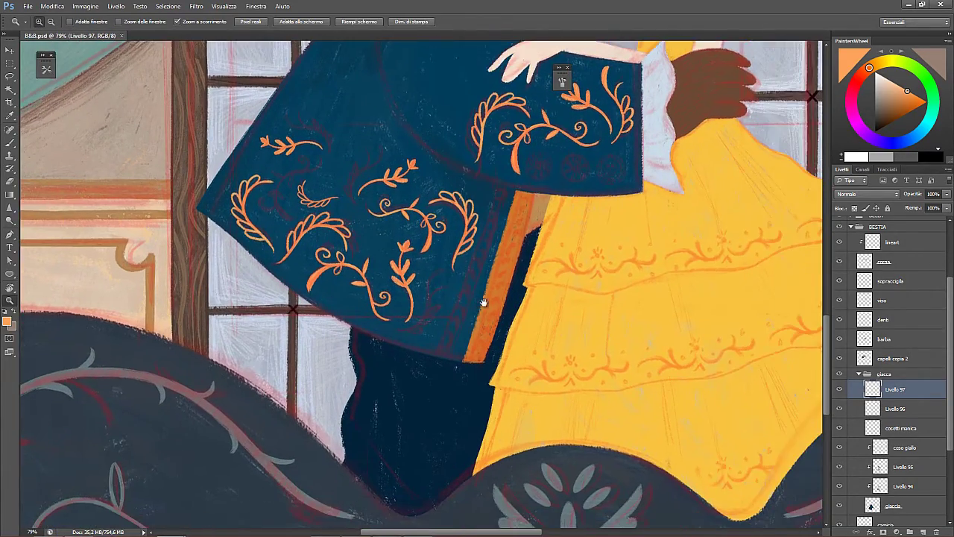
shift+click(902, 406)
right_click(901, 404)
click(876, 289)
- Paste a third curled vine between the upper-left sprig and the leafy branches, scaled to 74.84% and rotated -48.47°
drag(383, 184, 396, 186)
key(r)
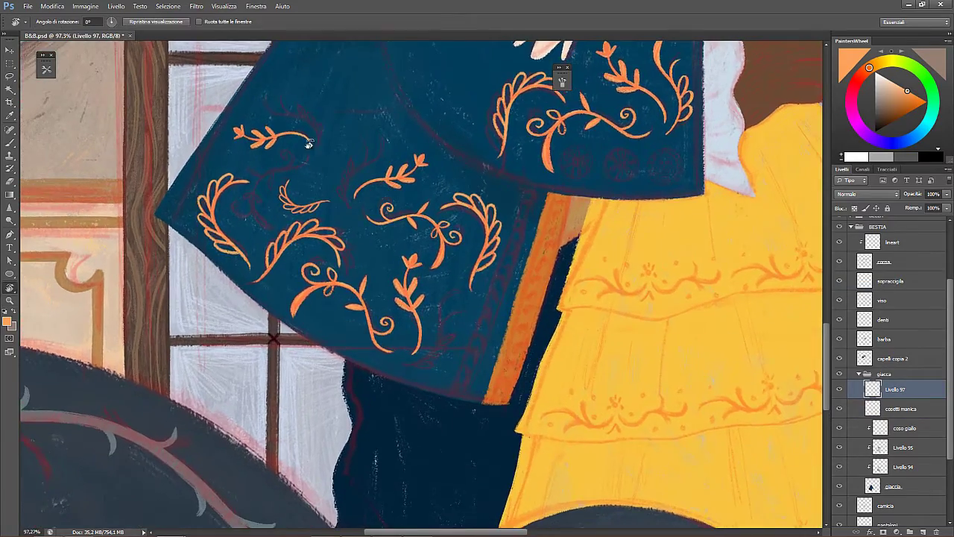
drag(356, 149, 438, 222)
scroll(439, 221, up, 5)
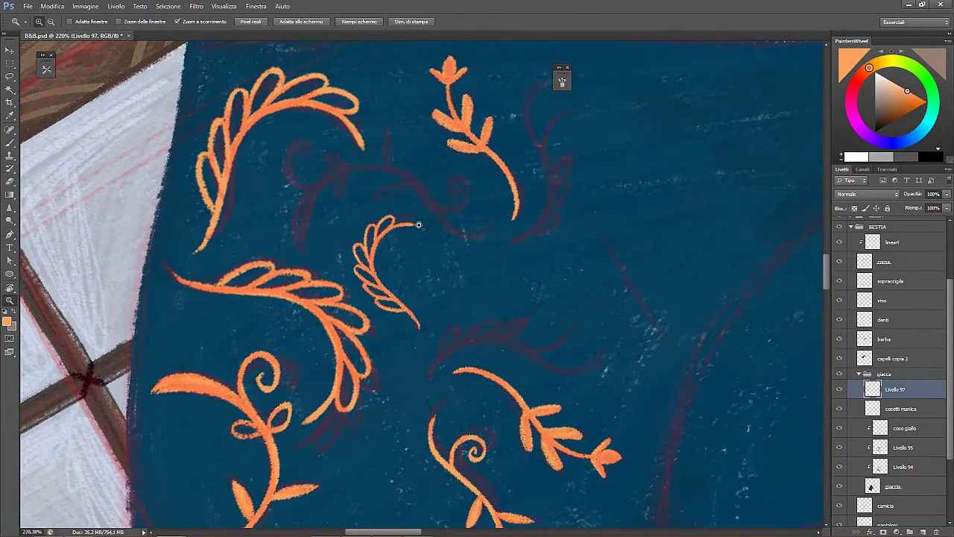
key(ctrl+v)
key(ctrl+t)
drag(635, 223, 521, 78)
drag(559, 179, 502, 247)
drag(520, 220, 530, 237)
drag(445, 280, 428, 162)
drag(532, 137, 542, 165)
drag(444, 177, 457, 185)
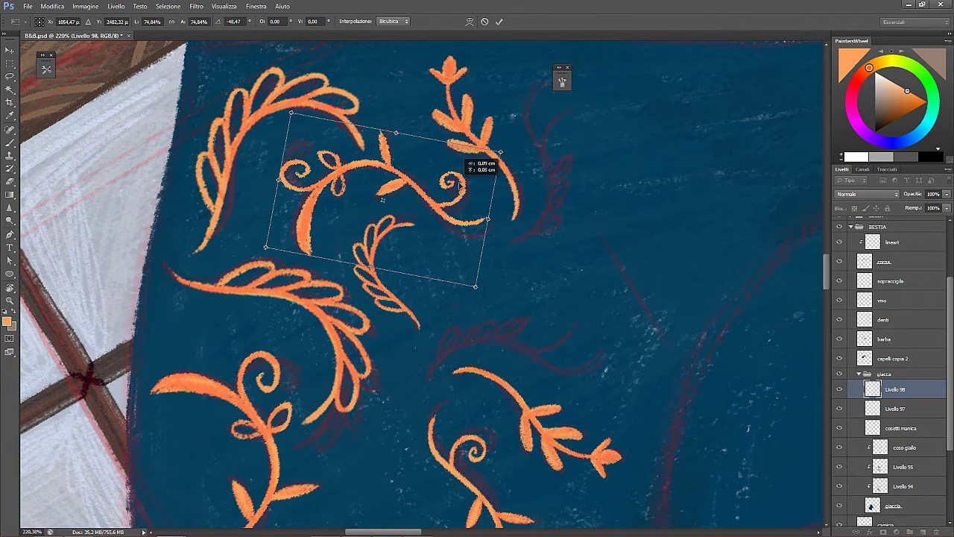
- Refine the third vine's rotation to -45.12°, nudge it onto the sketch line, and apply the transformation
drag(554, 135, 556, 143)
key(Left)
key(Left)
key(Down)
key(Down)
key(Down)
key(Down)
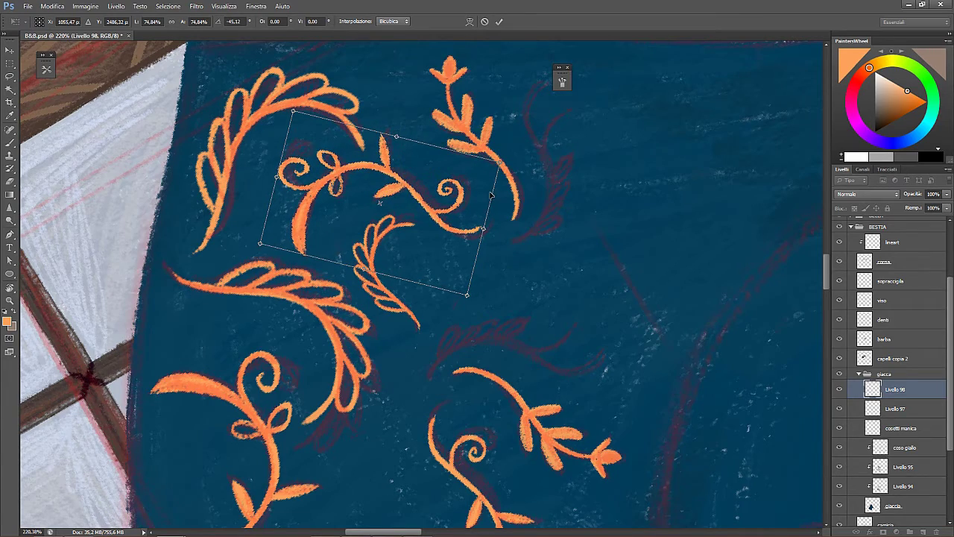
key(Right)
key(Right)
key(Right)
key(Left)
key(Left)
key(Up)
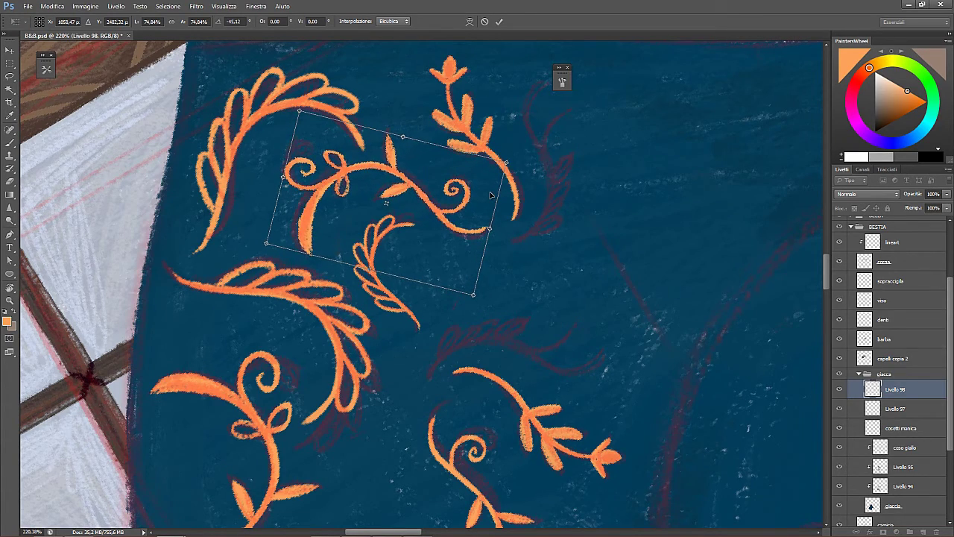
key(Return)
key(Escape)
scroll(489, 221, down, 10)
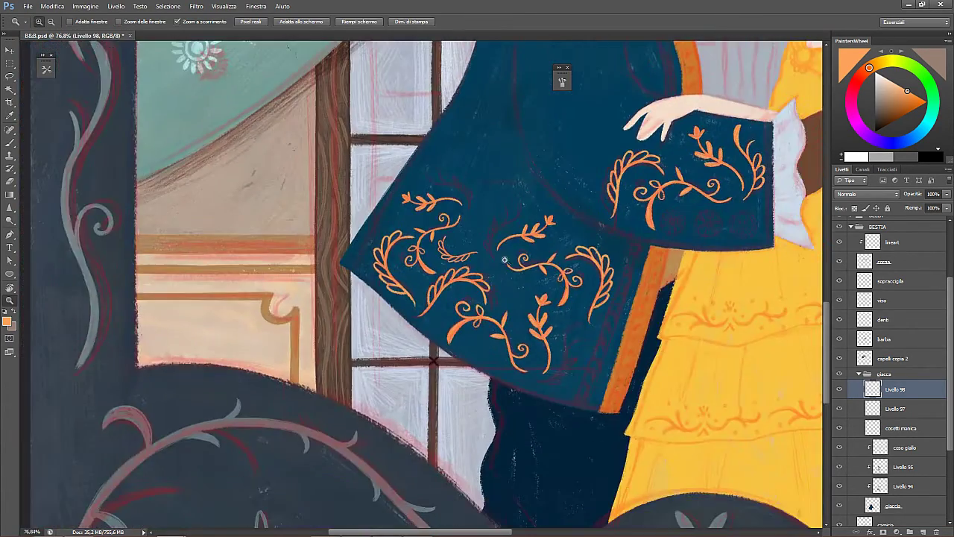
- Merge the vine layers "Livello 97" and "Livello 98", and merge the result into "cosetti manica"
shift+click(913, 413)
right_click(911, 408)
click(895, 290)
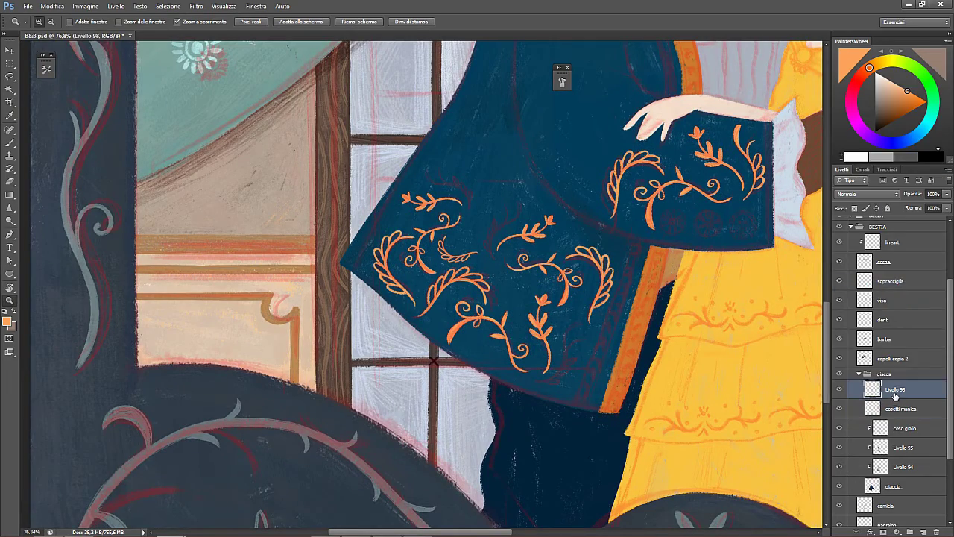
right_click(896, 392)
click(887, 273)
- Lasso the leafy branch beside the sleeve cuff and copy it to a new layer
scroll(558, 233, up, 4)
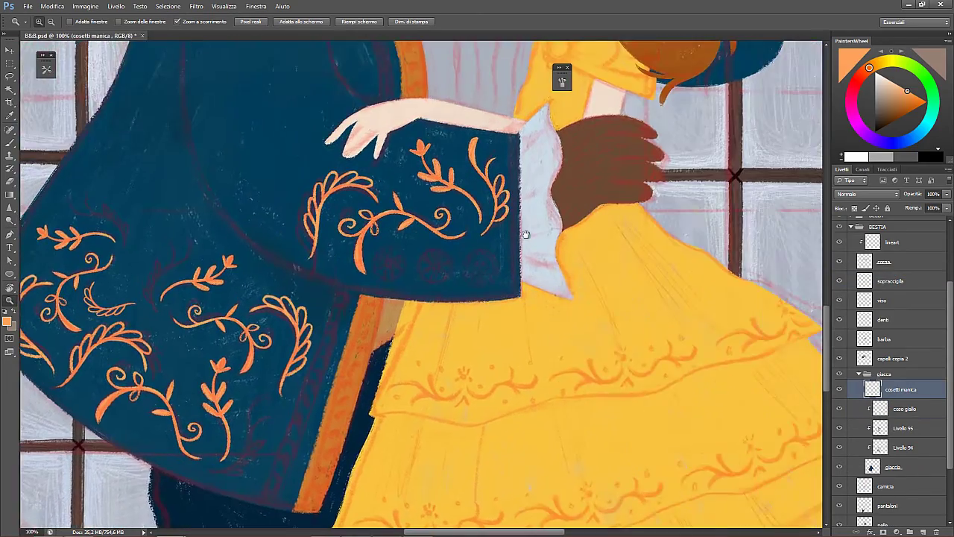
scroll(527, 186, up, 1)
key(l)
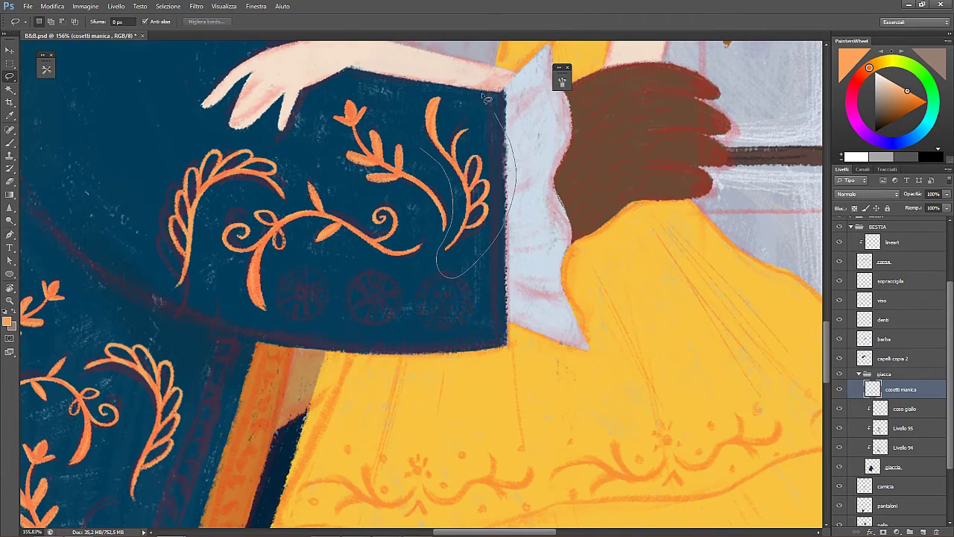
drag(482, 95, 418, 146)
mouse_move(470, 276)
mouse_down()
mouse_move(607, 287)
mouse_move(745, 283)
mouse_up()
key(ctrl+j)
- Move the copied cuff branch onto the jacket, mirror and rotate it, and fit it beside the central flowered sprig
key(v)
drag(638, 232, 273, 331)
drag(401, 290, 557, 251)
right_click(439, 257)
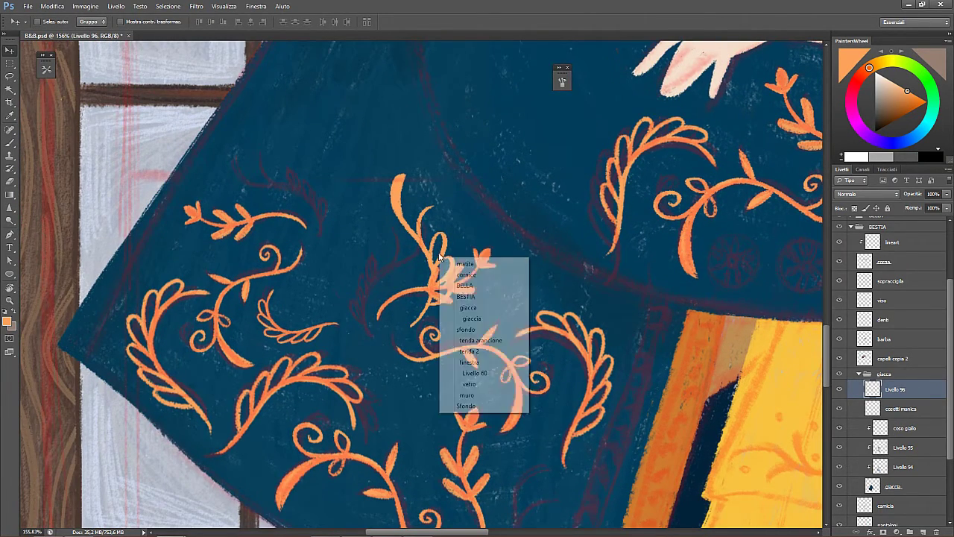
key(Escape)
key(ctrl+t)
right_click(428, 264)
click(462, 413)
drag(539, 213, 560, 253)
drag(442, 213, 481, 205)
drag(403, 248, 443, 217)
key(Return)
- Paste another cuff branch scaled to 71.17%, rotate it, and place it above the upper-left sprig on the jacket
key(r)
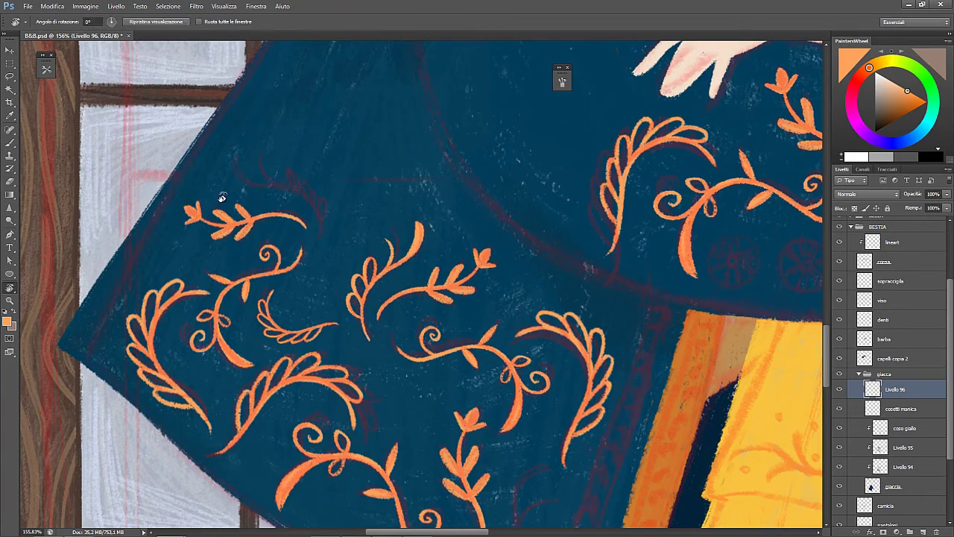
drag(223, 198, 208, 255)
key(z)
drag(237, 257, 314, 267)
key(ctrl+v)
key(ctrl+t)
drag(443, 123, 317, 146)
drag(560, 277, 481, 281)
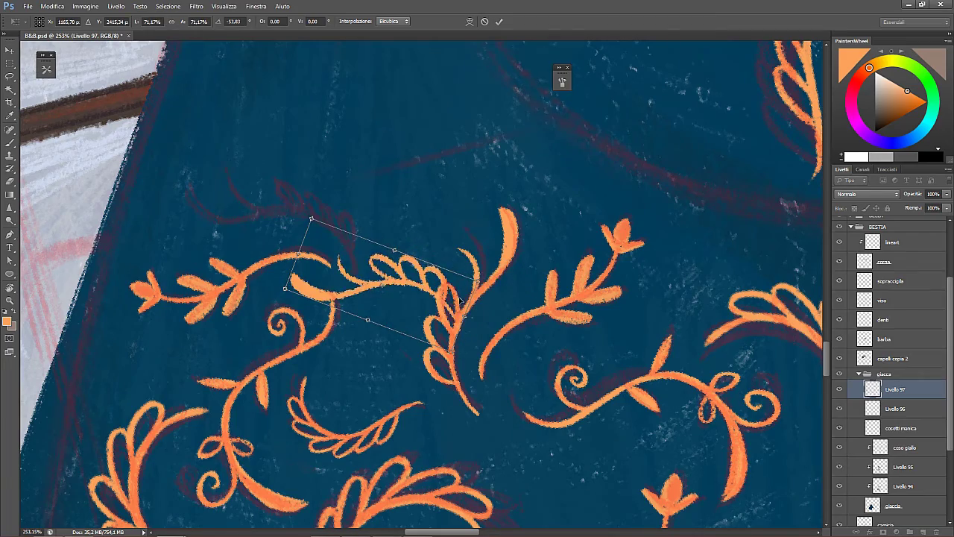
mouse_move(404, 292)
mouse_down()
mouse_move(333, 222)
mouse_move(291, 222)
mouse_up()
drag(407, 218, 404, 236)
mouse_move(330, 211)
mouse_down()
mouse_move(347, 213)
mouse_move(298, 232)
mouse_up()
key(Return)
- Paste a third cuff branch, rotate and place it at the jacket's lower front beside the upright sprig, and save the file
drag(508, 391, 548, 391)
drag(533, 391, 514, 299)
key(ctrl+v)
key(ctrl+t)
drag(471, 143, 510, 193)
drag(462, 258, 507, 209)
drag(559, 143, 547, 167)
drag(520, 187, 436, 335)
key(Return)
key(ctrl+s)
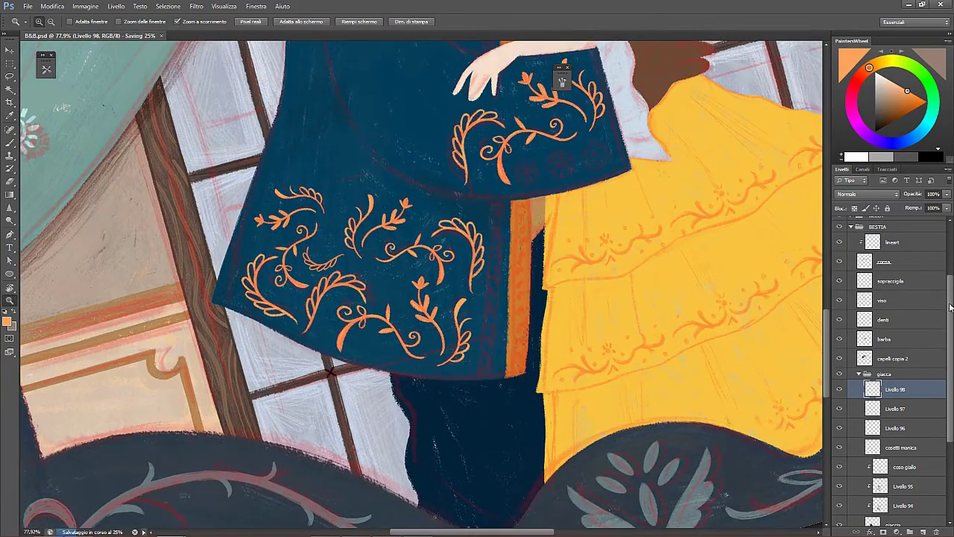
- Hide the "matite" sketch group to check the whole illustration without the sketch lines
scroll(950, 306, up, 3)
scroll(453, 320, down, 4)
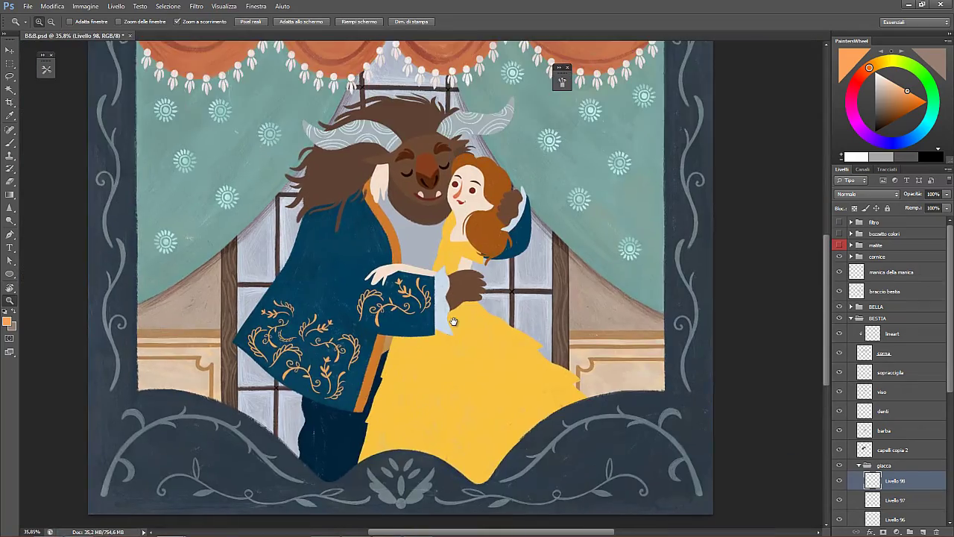
scroll(453, 321, down, 1)
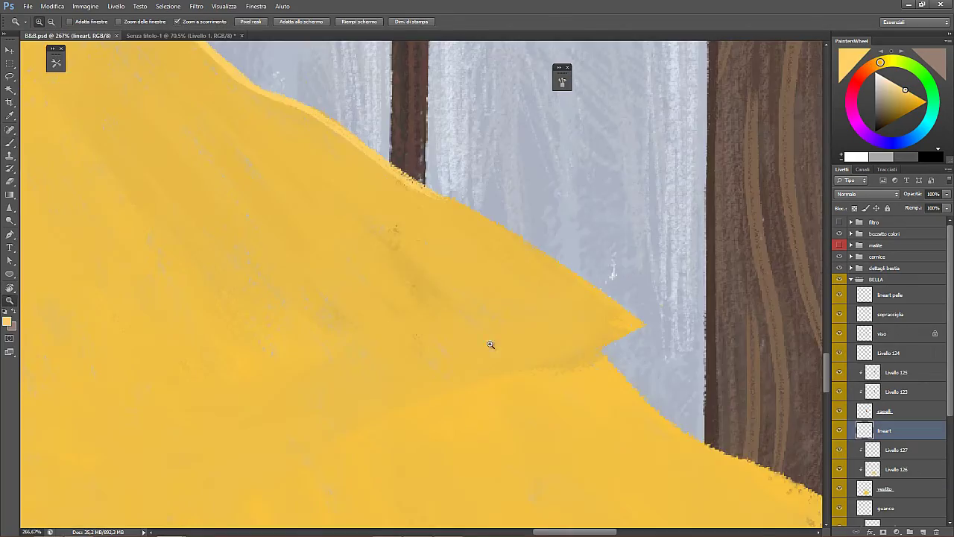
scroll(489, 341, down, 2)
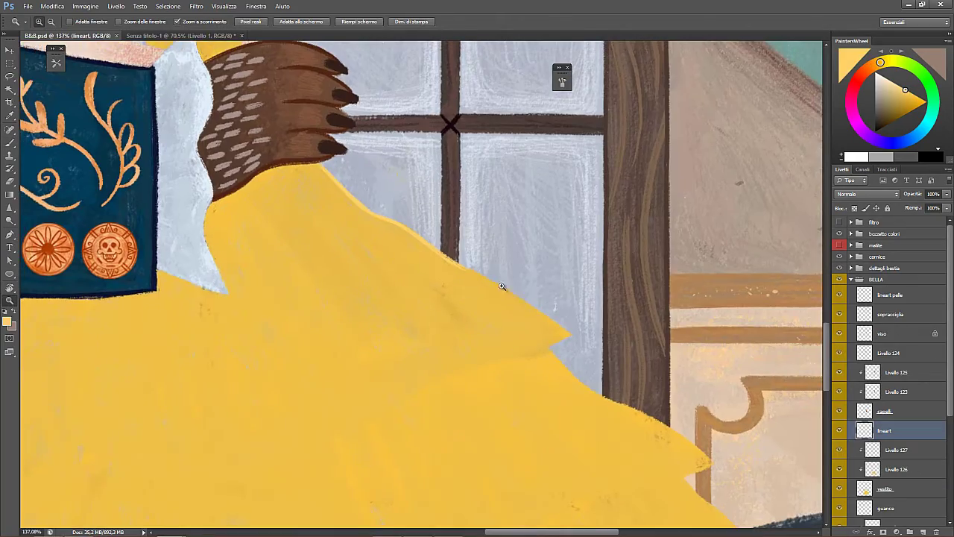
- Paint a pale yellow edge line along the outer right side of the skirt's top tier down to its tip
scroll(47, 319, down, 1)
drag(280, 138, 370, 377)
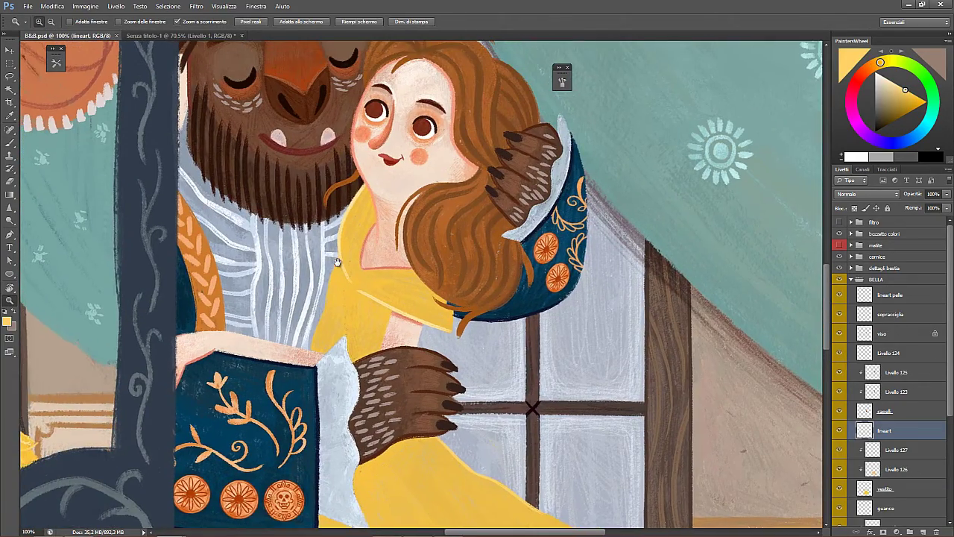
drag(515, 417, 322, 103)
scroll(346, 203, up, 3)
key(b)
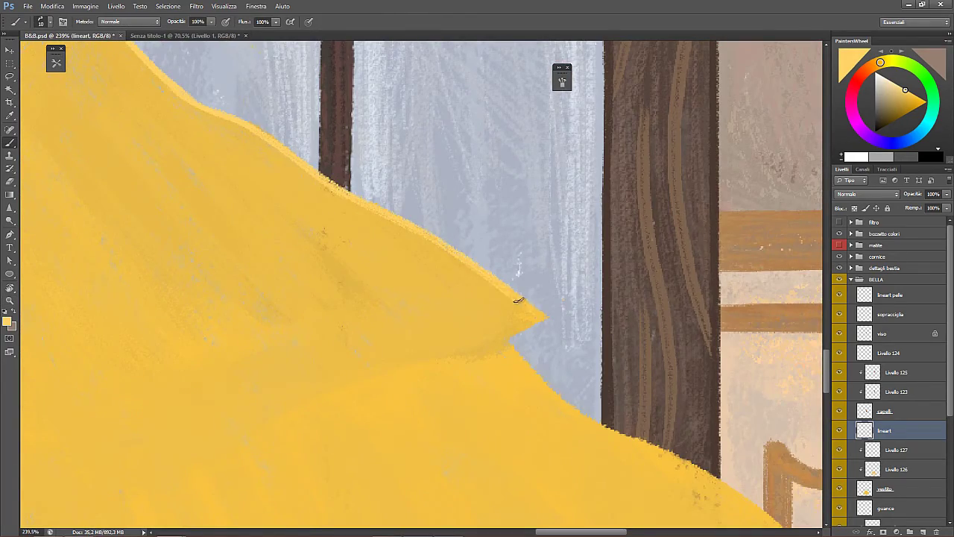
- Paint the pale yellow edge line along the right side of the skirt's second tier to its tip, and save the file
key(z)
drag(537, 311, 467, 292)
drag(542, 328, 564, 341)
scroll(564, 340, up, 2)
key(b)
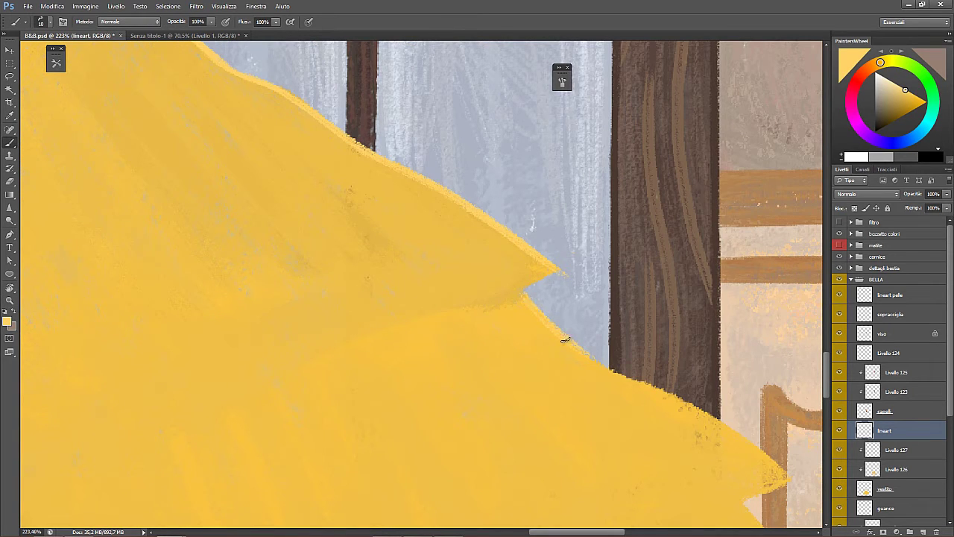
drag(682, 403, 484, 269)
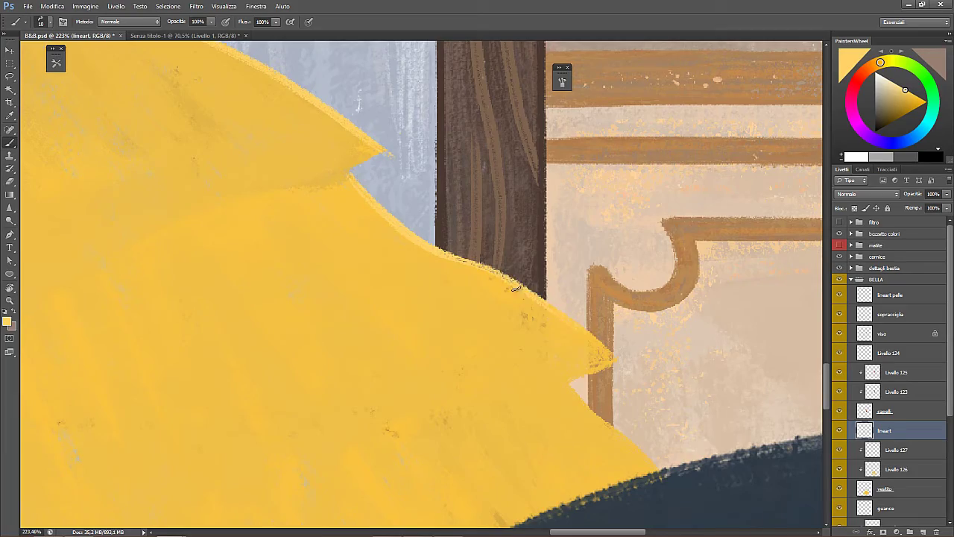
key(z)
drag(611, 351, 557, 332)
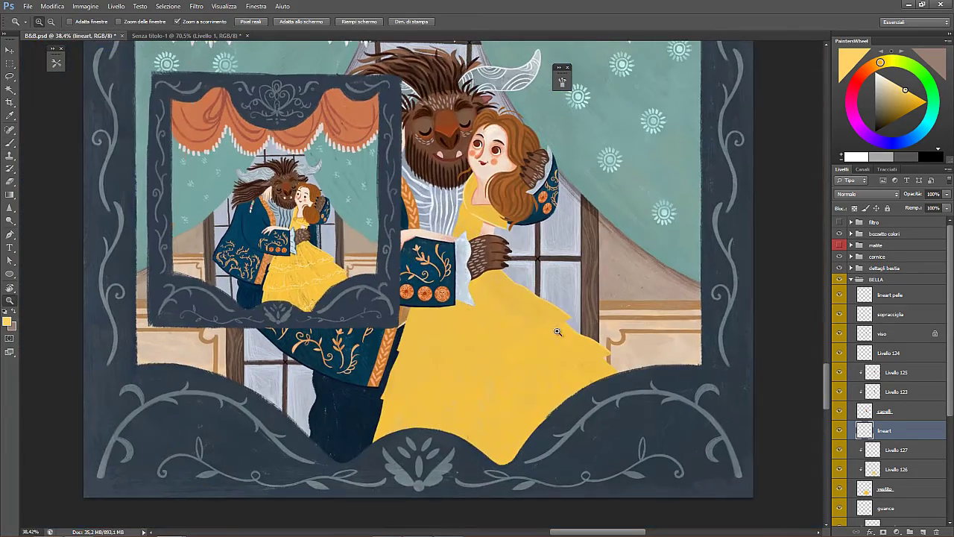
key(ctrl+s)
- Rotate the canvas and paint the pale yellow edge line along the right side of the lowest skirt tier, saving the file
drag(593, 361, 708, 363)
key(r)
mouse_move(482, 453)
mouse_down()
mouse_move(457, 460)
mouse_move(313, 275)
mouse_up()
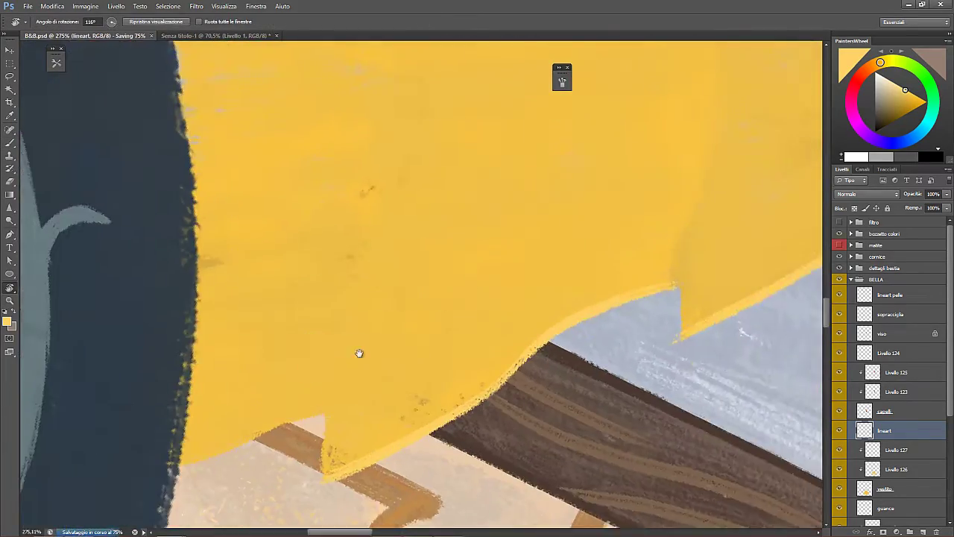
drag(360, 353, 528, 239)
key(b)
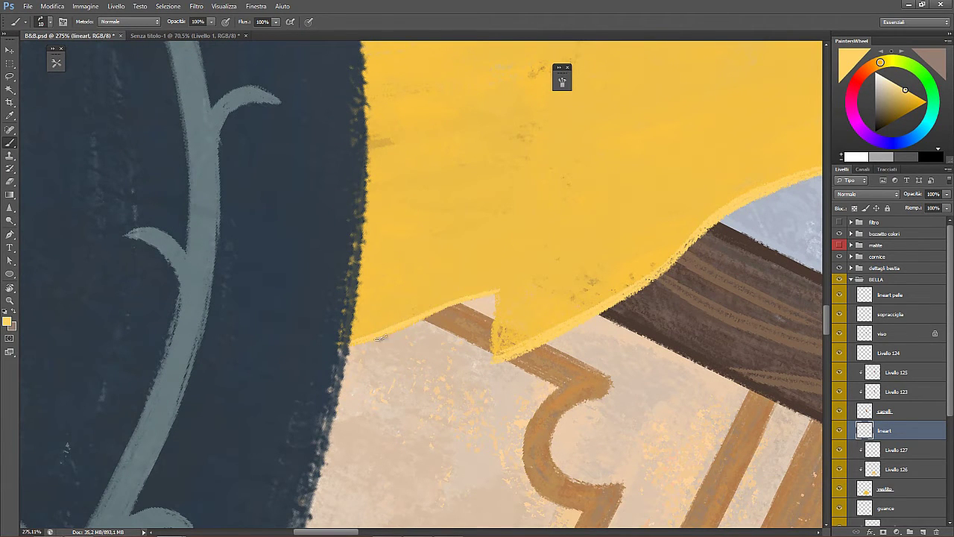
key(Escape)
key(z)
drag(425, 309, 370, 258)
key(ctrl+s)
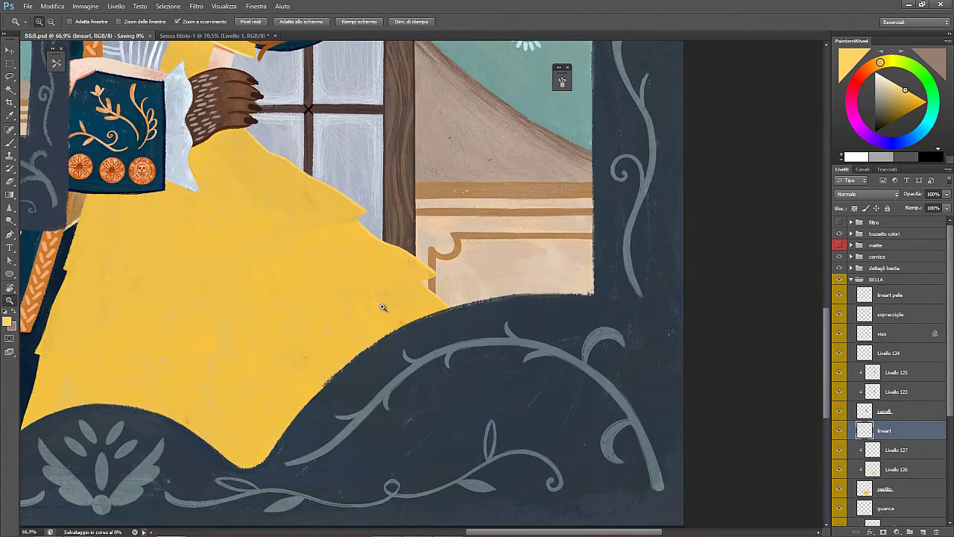
- Rotate the canvas and paint the pale edge line along the lowest tier's left side beside the Beast's trousers, erasing the excess
drag(298, 367, 615, 264)
drag(415, 294, 432, 362)
drag(378, 384, 419, 397)
key(r)
mouse_move(365, 386)
mouse_down()
mouse_move(251, 176)
mouse_move(326, 289)
mouse_up()
key(b)
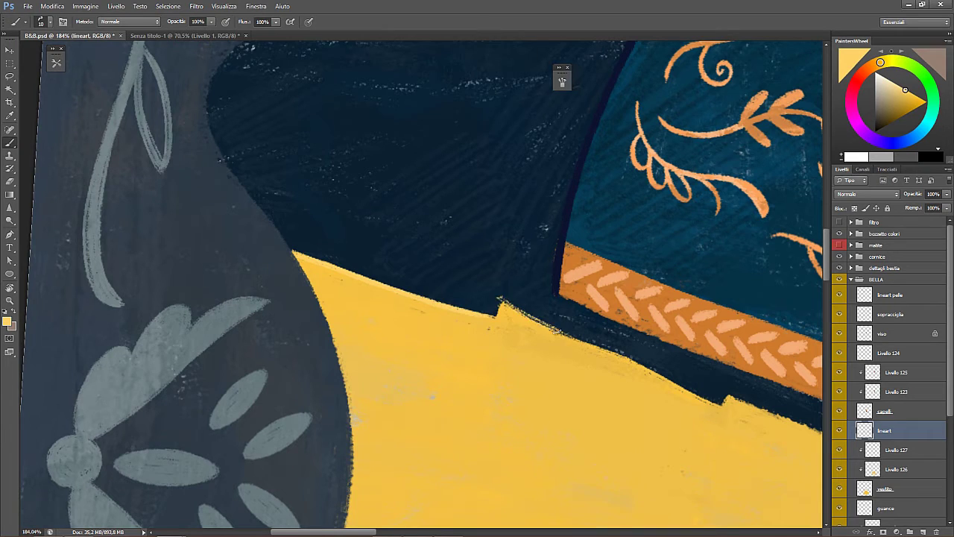
key(e)
key(b)
key(e)
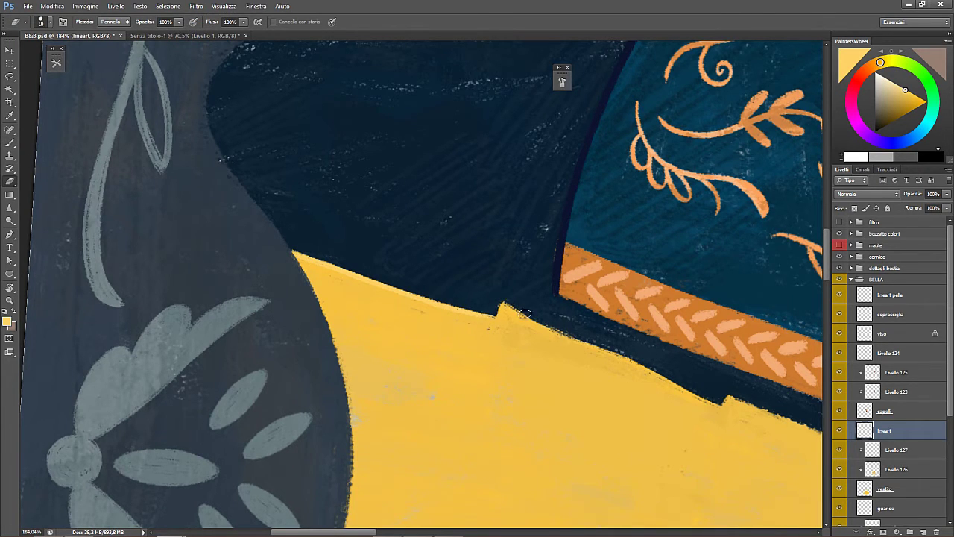
- Paint the pale edge line along the middle tier's left side beside the jacket's orange braid and clean it with the eraser
drag(618, 360, 359, 197)
key(b)
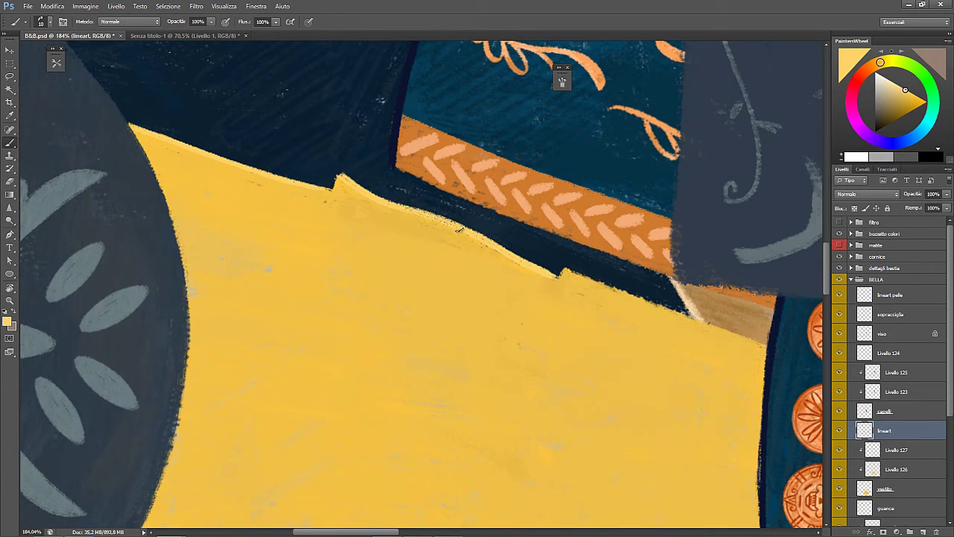
key(e)
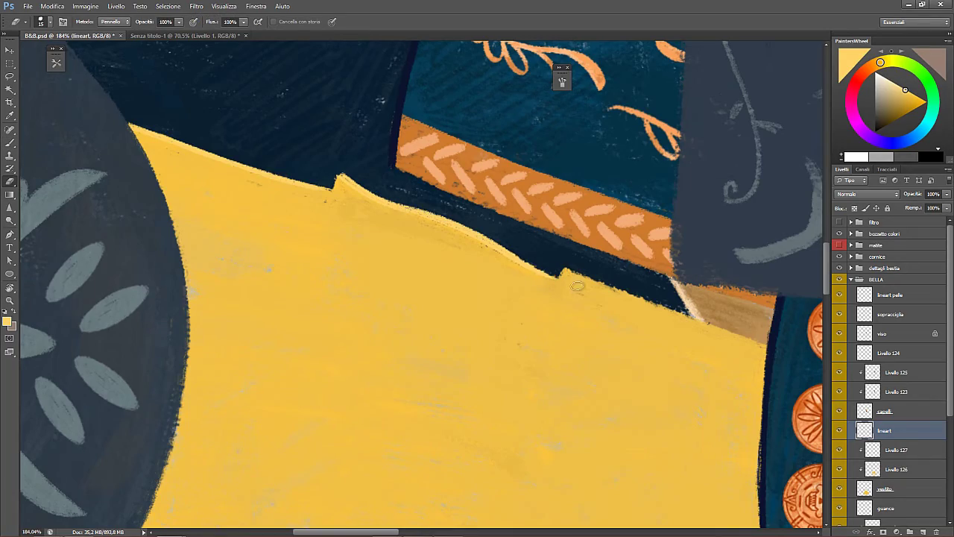
- Rotate the canvas, paint and clean the pale edge line along the upper tier's left side up to the cuff, and save
key(Escape)
key(z)
mouse_move(426, 316)
mouse_down()
mouse_move(328, 316)
mouse_move(428, 315)
mouse_up()
drag(409, 224, 374, 417)
key(r)
mouse_move(439, 410)
mouse_down()
mouse_move(496, 387)
mouse_move(545, 257)
mouse_up()
key(b)
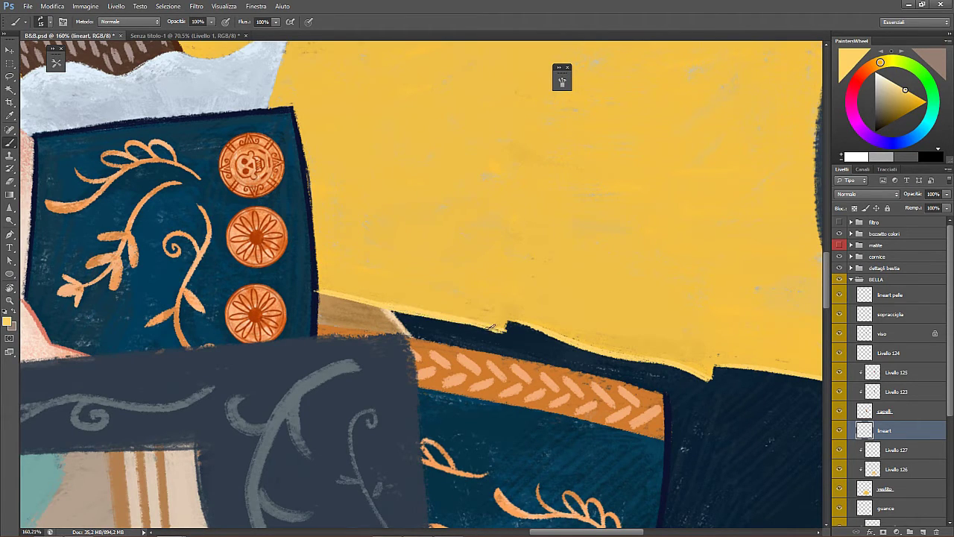
key(e)
key(Escape)
key(z)
drag(544, 269, 515, 278)
key(ctrl+s)
drag(388, 162, 430, 200)
drag(481, 259, 454, 247)
drag(633, 362, 389, 278)
drag(488, 178, 467, 263)
double_click(10, 301)
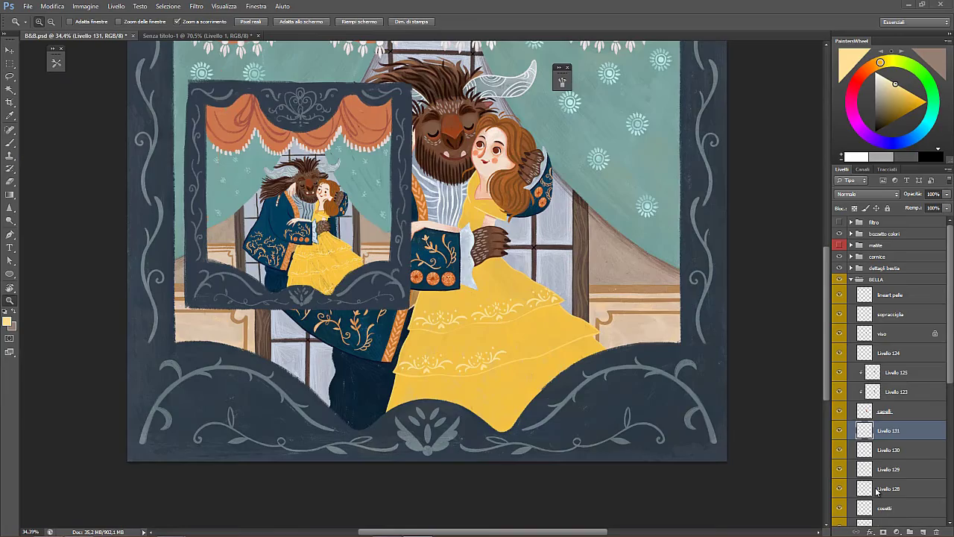
- Paste another pale floral motif, rotate it counterclockwise about 17°, and place it along the middle tier following its sloping hem
drag(510, 362, 568, 379)
drag(568, 379, 445, 380)
key(ctrl+v)
key(ctrl+t)
drag(556, 231, 537, 195)
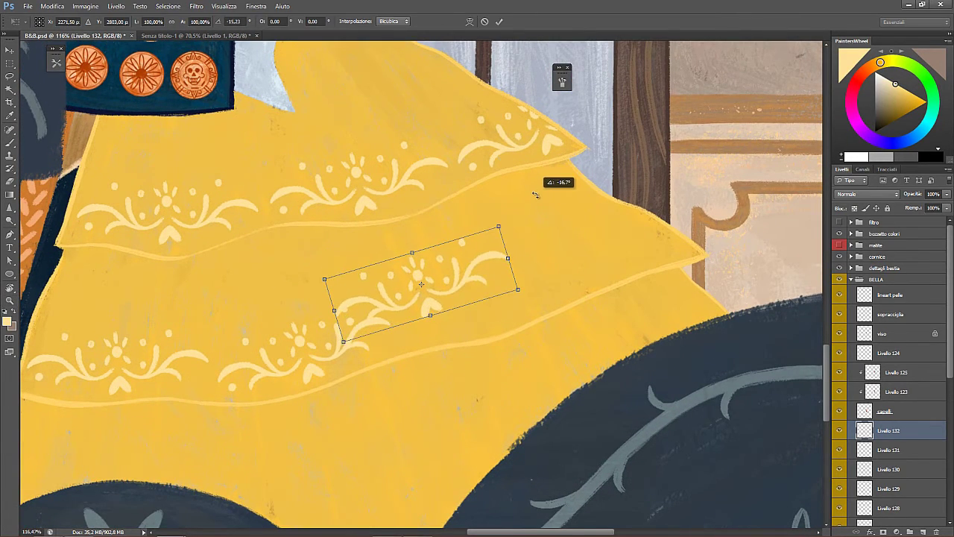
mouse_move(469, 272)
mouse_down()
mouse_move(535, 281)
mouse_move(473, 272)
mouse_up()
key(Return)
- Paste a floral motif rotated -19.29° at the middle tier's right tip, erase the part outside the dress, and save
drag(565, 297, 633, 321)
drag(633, 322, 481, 364)
key(ctrl+v)
key(ctrl+t)
drag(554, 234, 540, 183)
drag(470, 270, 523, 286)
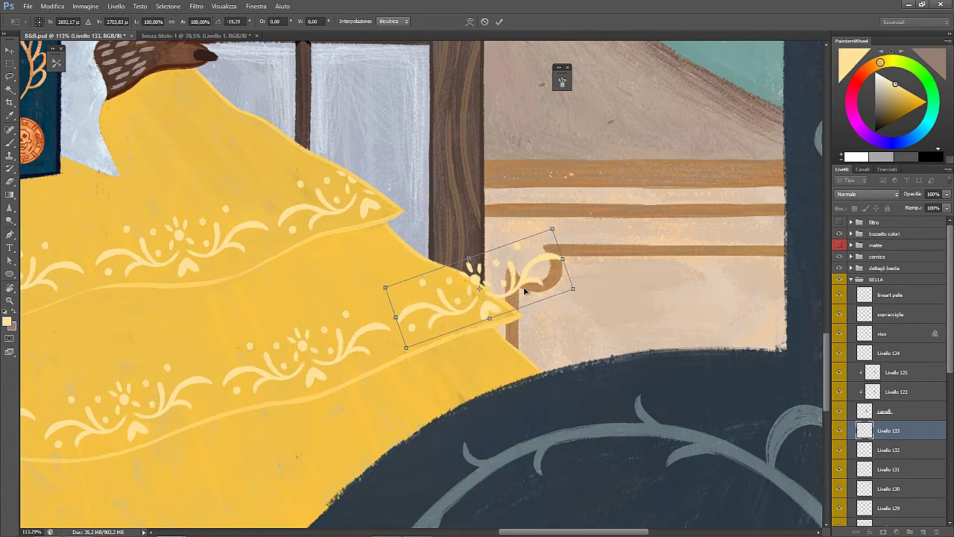
key(Return)
key(z)
key(e)
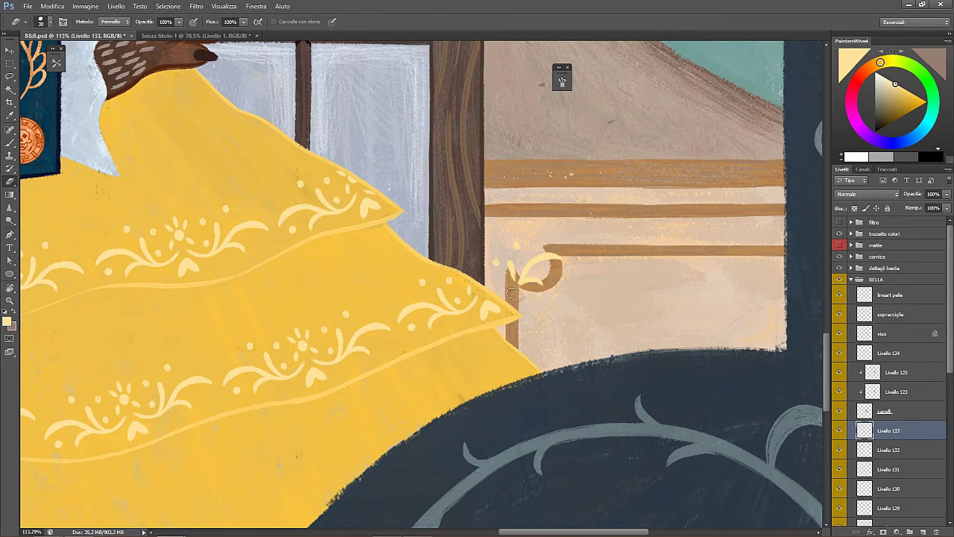
key(z)
mouse_move(555, 315)
mouse_down()
mouse_move(537, 310)
mouse_move(535, 328)
mouse_up()
key(ctrl+s)
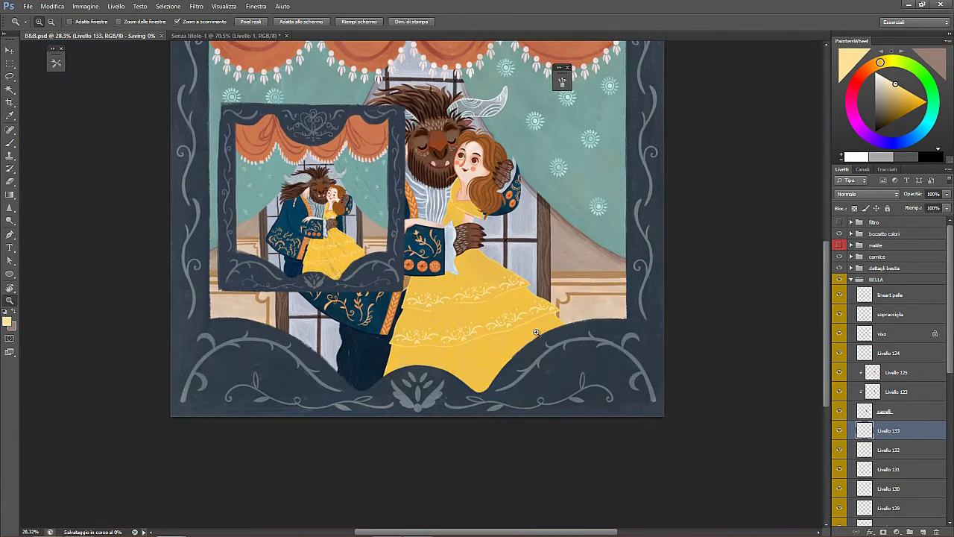
- Paste another floral motif, rotate it slightly, place it at the skirt's lowest point above the frame, and save the file
drag(455, 386, 493, 383)
key(ctrl+v)
key(ctrl+t)
drag(454, 287, 463, 385)
drag(534, 347, 532, 322)
drag(473, 364, 502, 349)
key(Return)
key(z)
key(ctrl+s)
- Merge the pasted motif layers Livello 128 to Livello 134 and merge the result down into the "cosetti" layer
scroll(899, 501, down, 3)
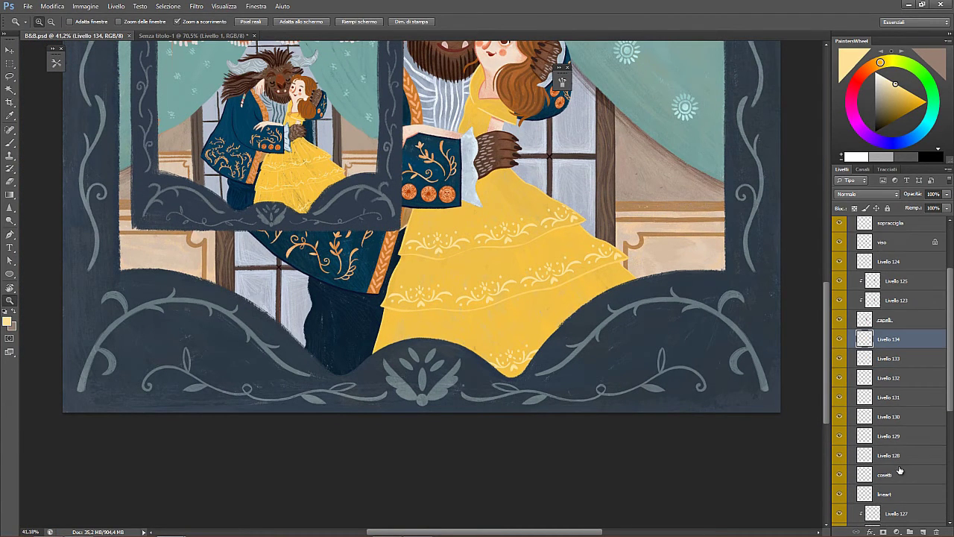
shift+click(899, 458)
right_click(899, 457)
click(881, 338)
right_click(892, 342)
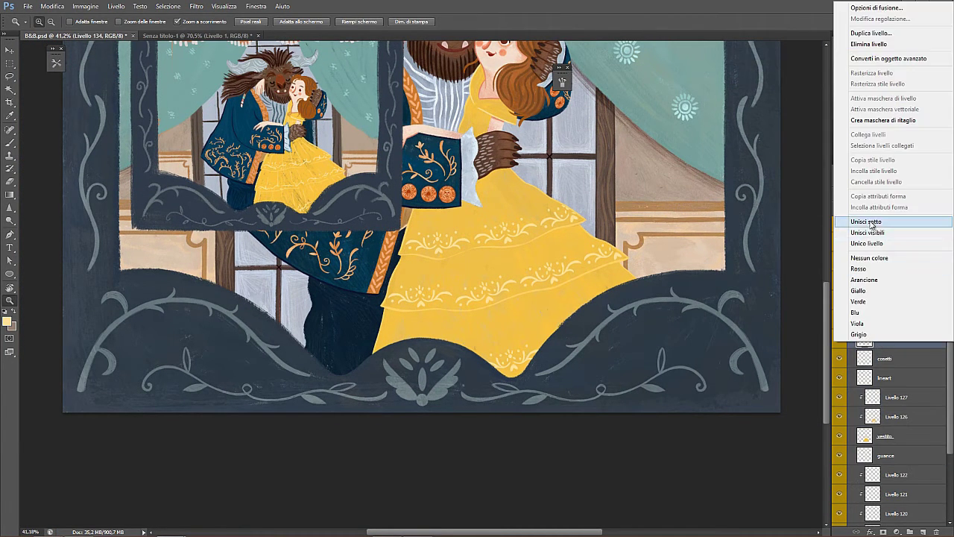
click(871, 223)
- Hide the "bozzetto colori" reference group and save the file
drag(474, 298, 478, 321)
scroll(875, 276, up, 3)
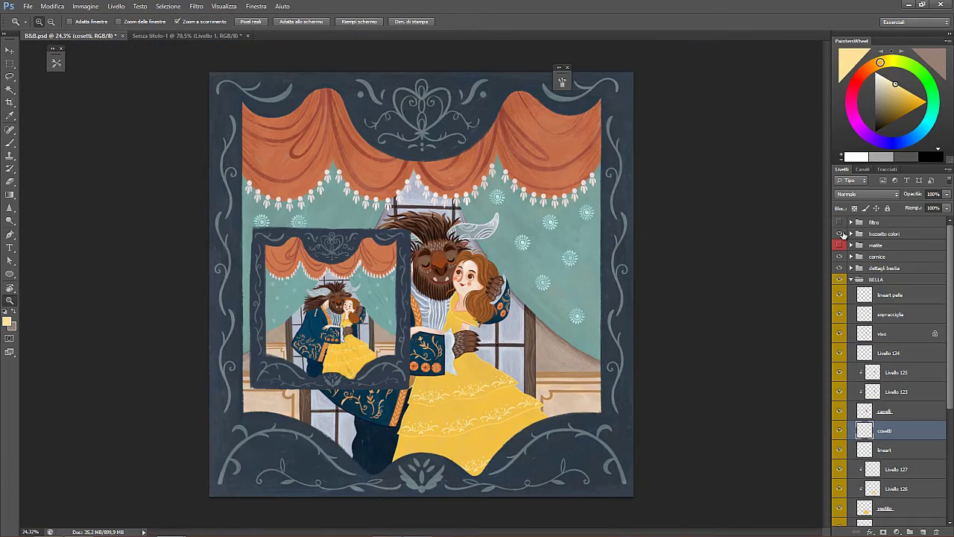
click(840, 233)
key(ctrl+s)
double_click(8, 301)
scroll(413, 373, down, 10)
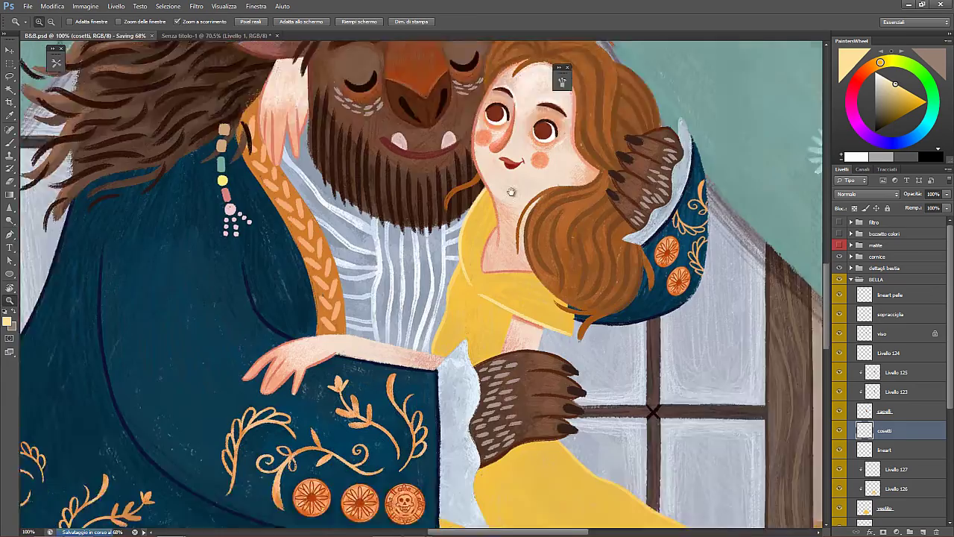
scroll(473, 219, right, 2)
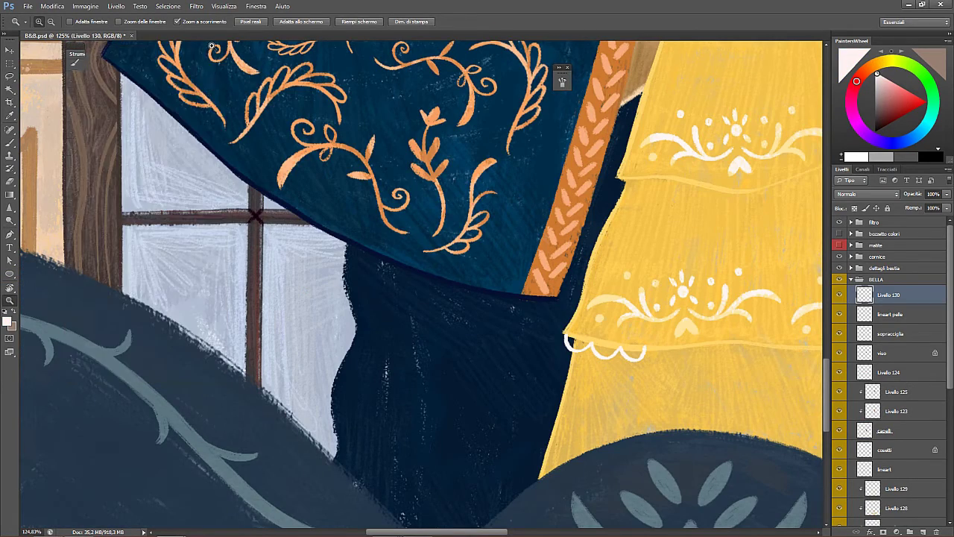
- Add to the white scalloped trim at the left end of the middle tier's hem on layer Livello 130, and save
scroll(364, 237, down, 2)
drag(364, 237, 311, 224)
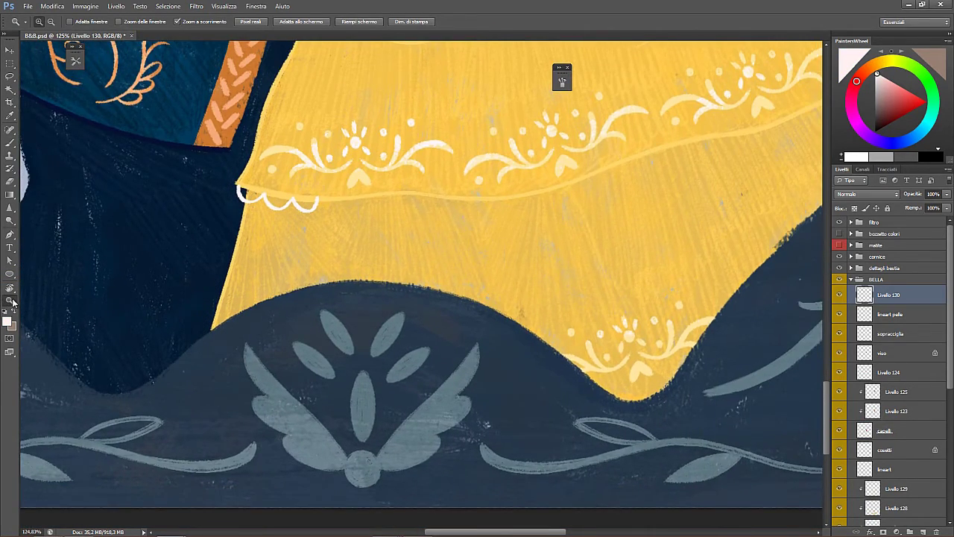
double_click(12, 302)
key(b)
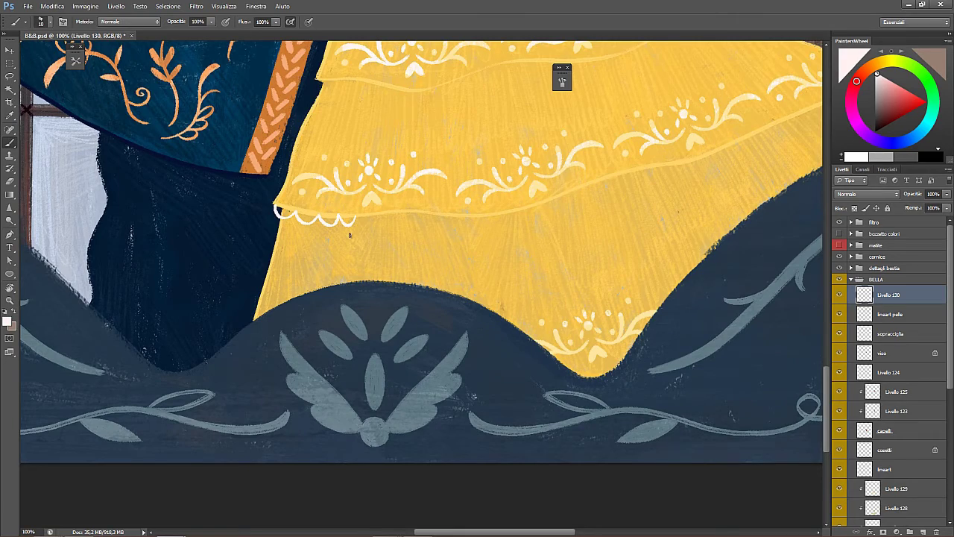
click(9, 300)
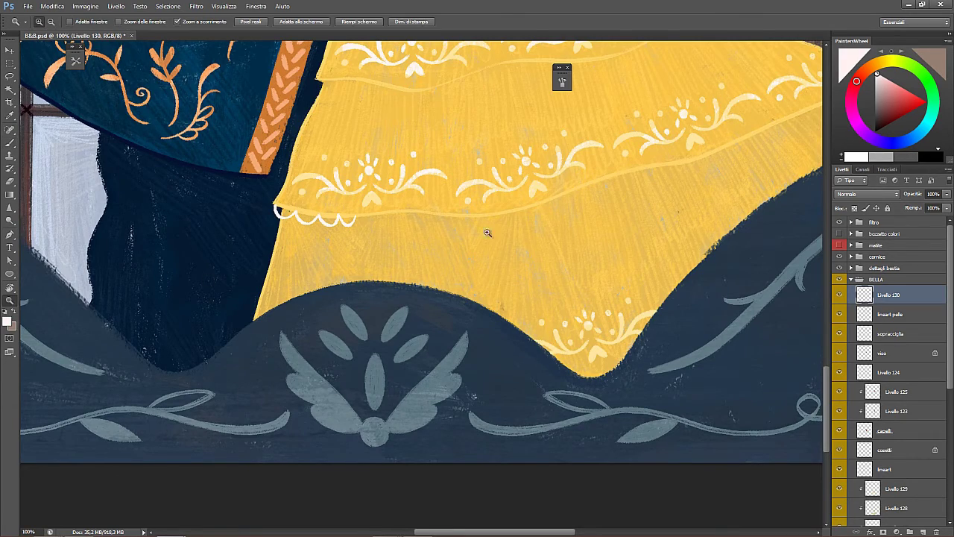
drag(504, 223, 470, 220)
drag(526, 196, 504, 349)
drag(492, 273, 458, 267)
key(ctrl+s)
scroll(455, 358, up, 5)
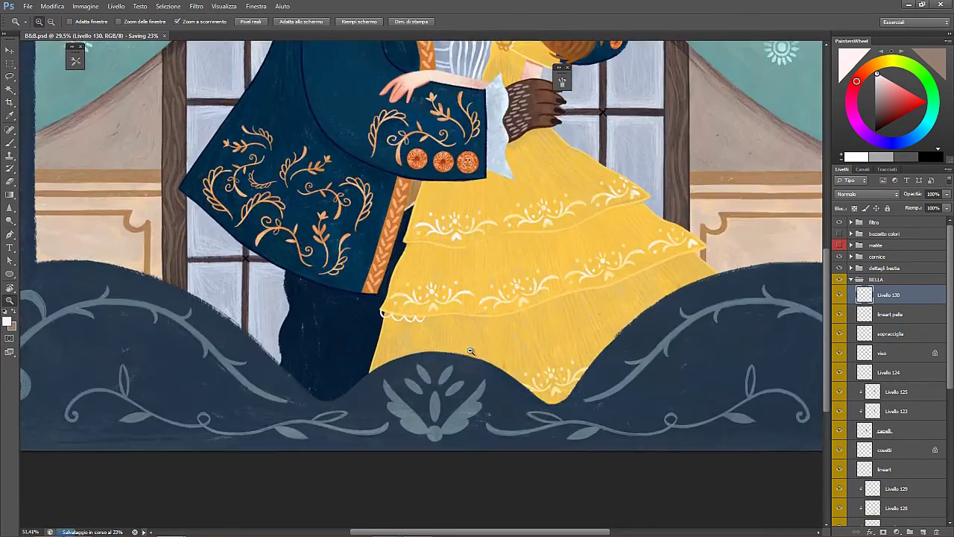
- Extend the white scallops along the left half of the middle tier's hem
double_click(12, 300)
key(b)
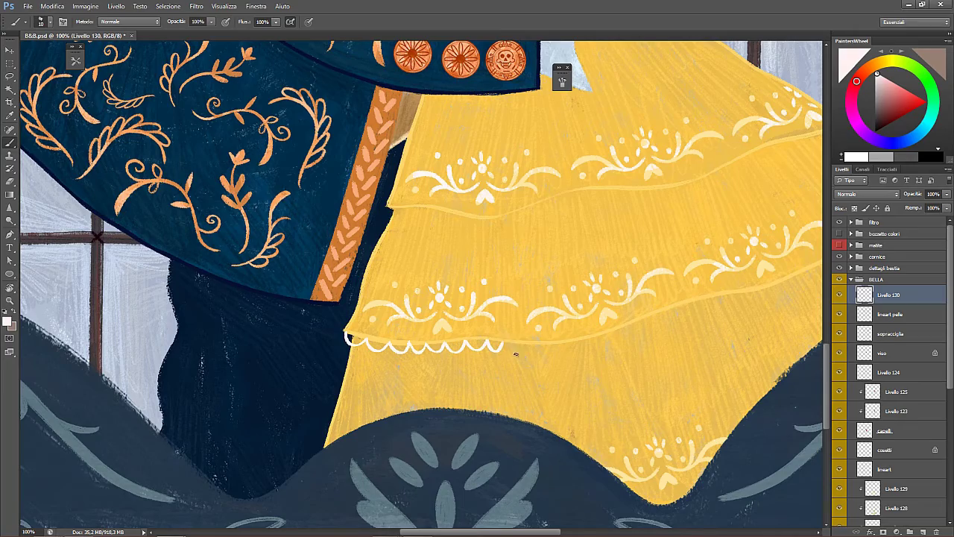
drag(515, 354, 530, 351)
key(z)
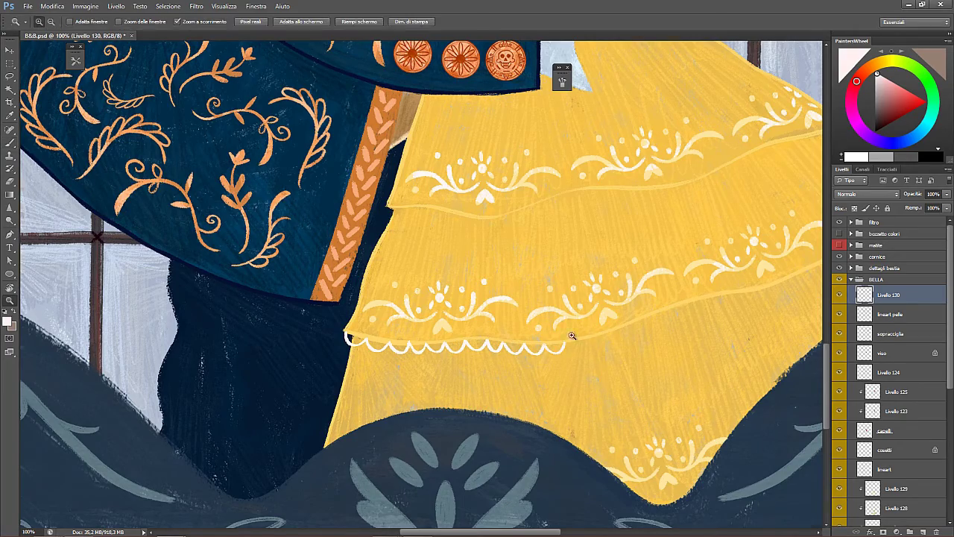
- Continue the white scallops along the rest of the middle tier's hem to its right tip, and save the file
drag(592, 344, 522, 349)
scroll(601, 341, up, 5)
key(b)
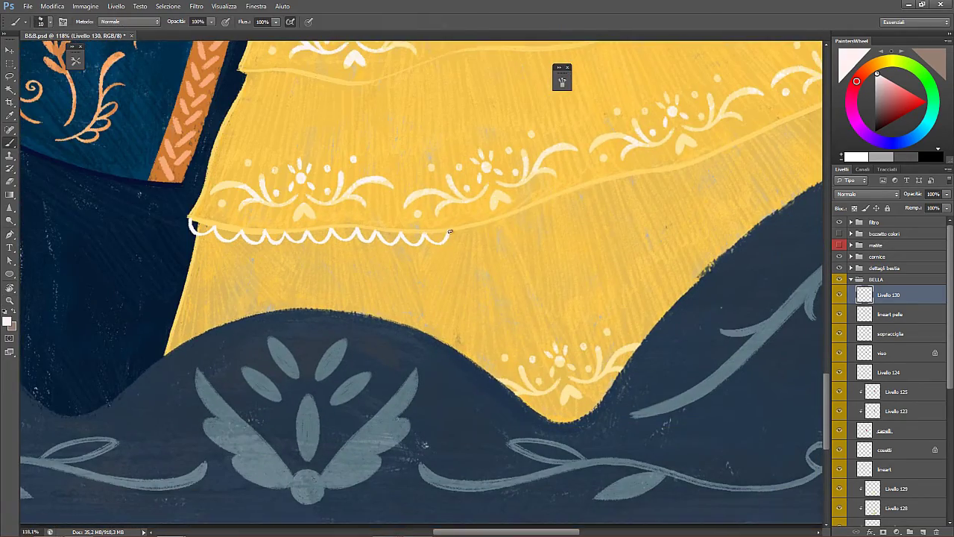
mouse_move(494, 222)
mouse_down()
mouse_move(533, 222)
mouse_move(517, 216)
mouse_move(595, 179)
mouse_move(737, 152)
mouse_move(525, 234)
mouse_move(409, 218)
mouse_up()
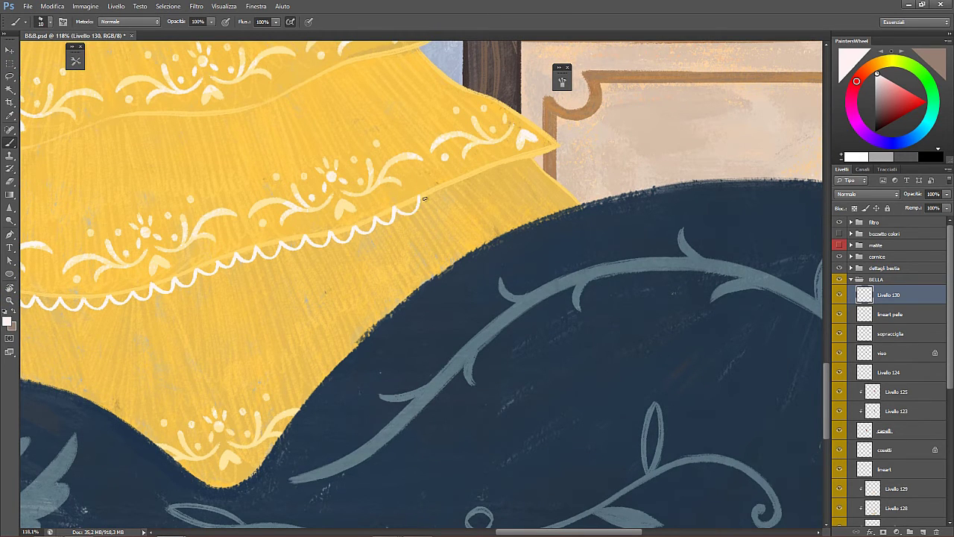
drag(422, 199, 553, 147)
key(z)
drag(567, 181, 460, 319)
key(ctrl+s)
- Paint small white chevrons beneath the scallops along the left part of the hem
drag(395, 309, 487, 325)
key(b)
drag(369, 284, 458, 298)
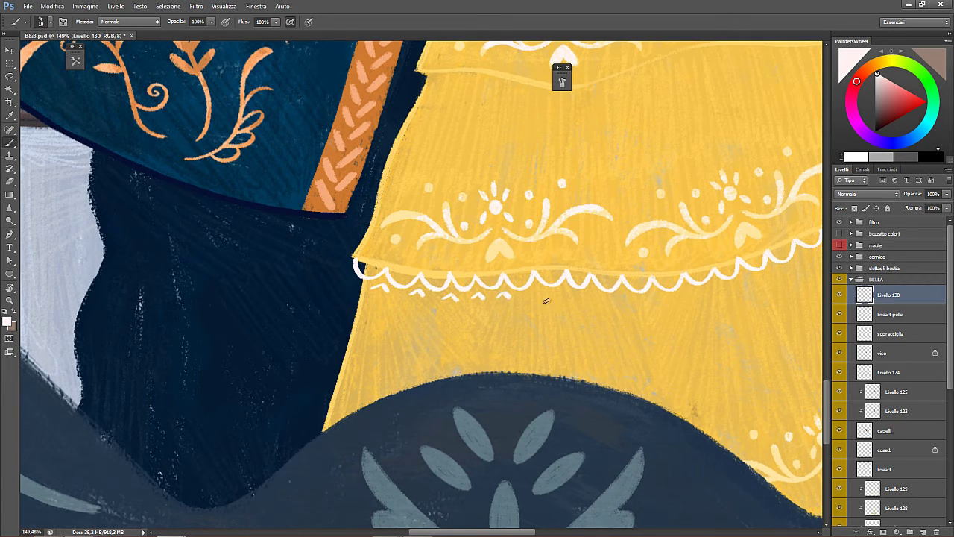
mouse_move(531, 295)
mouse_down()
mouse_move(626, 302)
mouse_move(619, 294)
mouse_move(653, 293)
mouse_move(654, 319)
mouse_up()
key(z)
drag(726, 336, 505, 351)
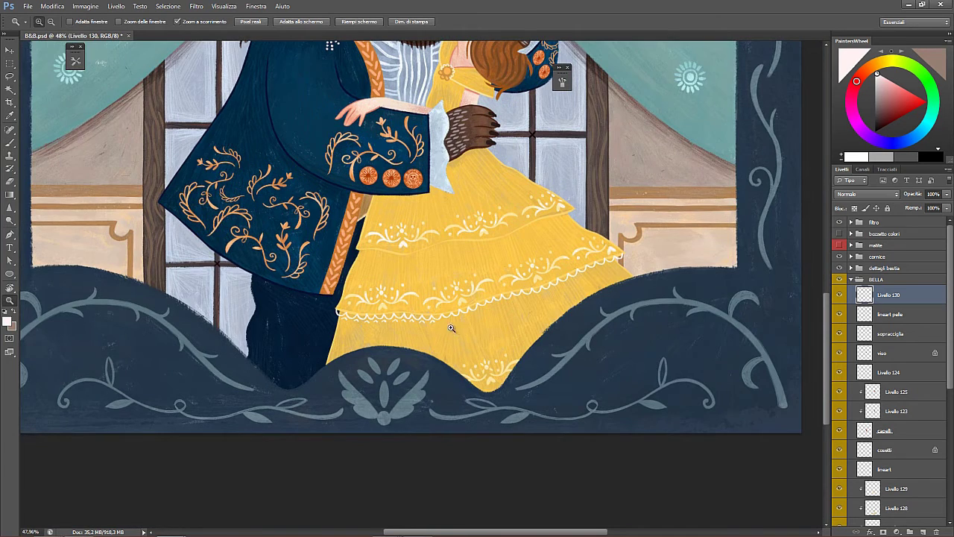
- Continue the small white chevrons beneath the scallops to the right end of the hem, and save the file
drag(436, 321, 457, 321)
key(b)
drag(521, 307, 704, 248)
mouse_move(722, 245)
mouse_down()
mouse_move(463, 321)
mouse_move(571, 291)
mouse_up()
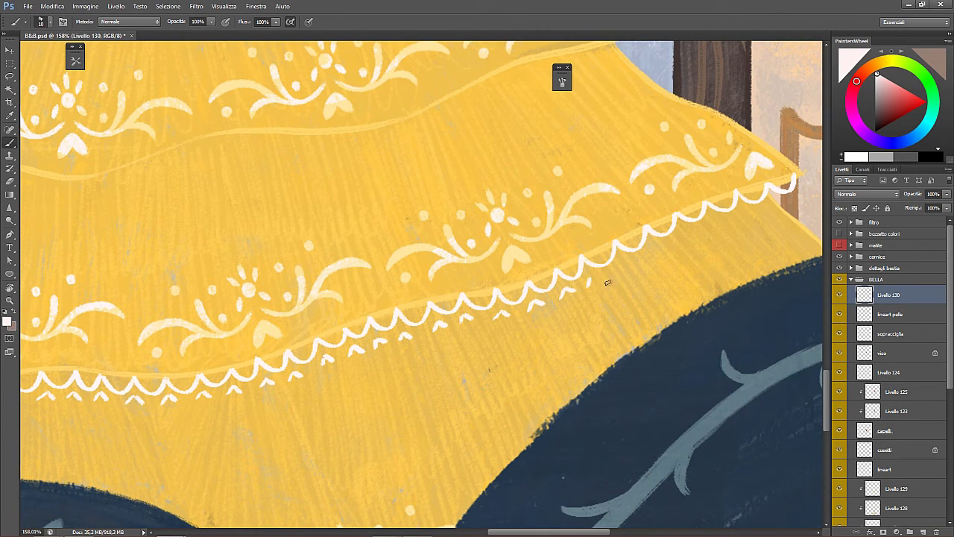
drag(619, 263, 724, 215)
drag(738, 219, 748, 212)
key(z)
drag(653, 247, 556, 222)
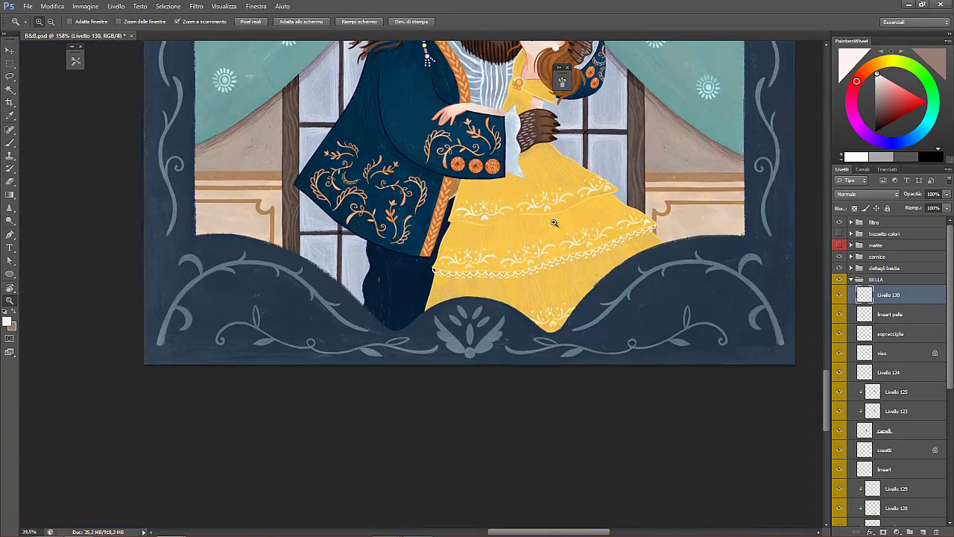
key(ctrl+s)
- Reduce the eraser size and erase uneven chevrons beneath the scallops on the right half of the hem
mouse_move(599, 275)
mouse_down()
mouse_move(652, 311)
mouse_move(705, 317)
mouse_up()
key(e)
drag(583, 297, 586, 293)
key(ctrl+z)
key(bracketleft)
key(bracketleft)
key(bracketleft)
key(bracketleft)
key(bracketleft)
key(bracketleft)
key(bracketleft)
key(bracketleft)
key(bracketleft)
key(bracketleft)
key(bracketleft)
key(bracketleft)
drag(662, 296, 650, 313)
- Repaint evenly spaced white chevrons in the erased gap beneath the scallops, and save the file
key(b)
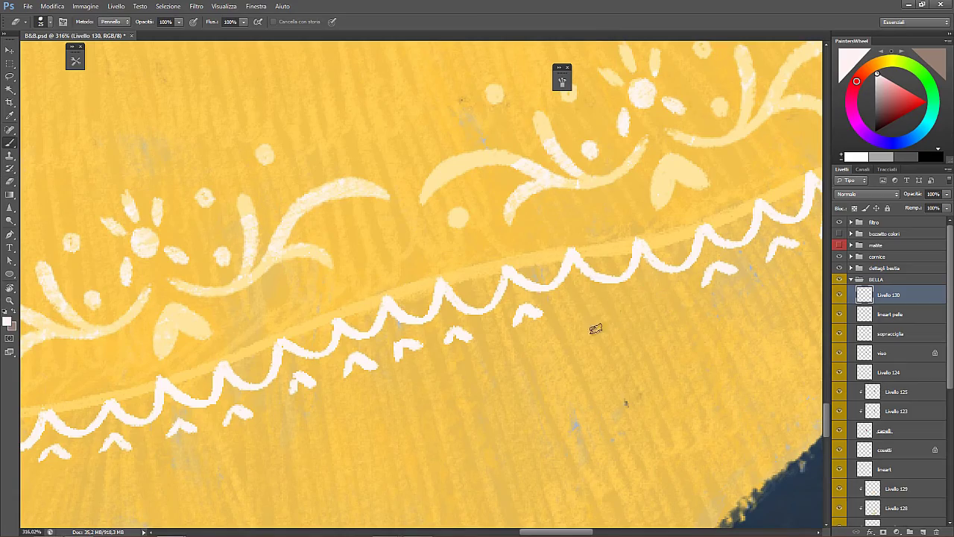
mouse_move(569, 313)
mouse_down()
mouse_move(580, 295)
mouse_move(596, 303)
mouse_move(660, 294)
mouse_up()
key(z)
mouse_move(655, 325)
mouse_down()
mouse_move(553, 289)
mouse_move(567, 295)
mouse_up()
key(ctrl+s)
drag(593, 367, 510, 419)
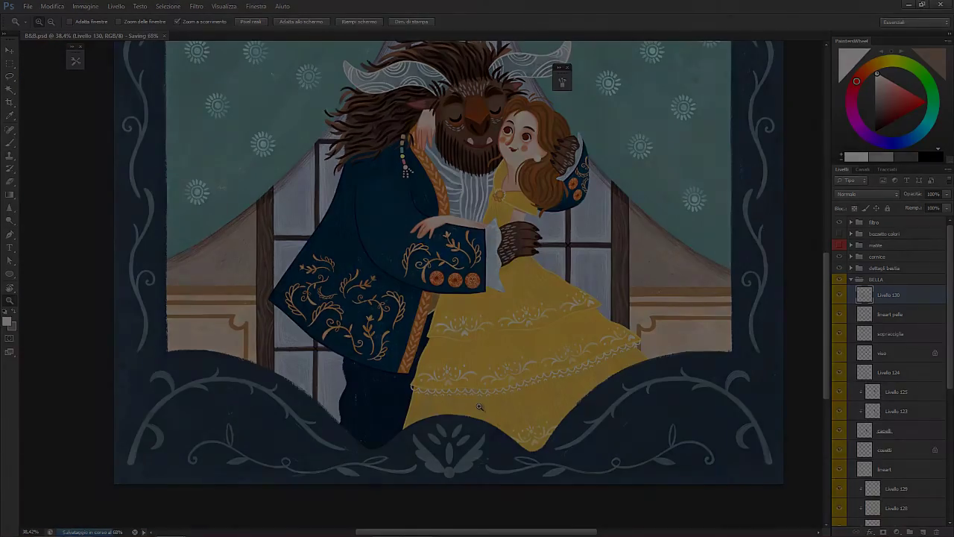